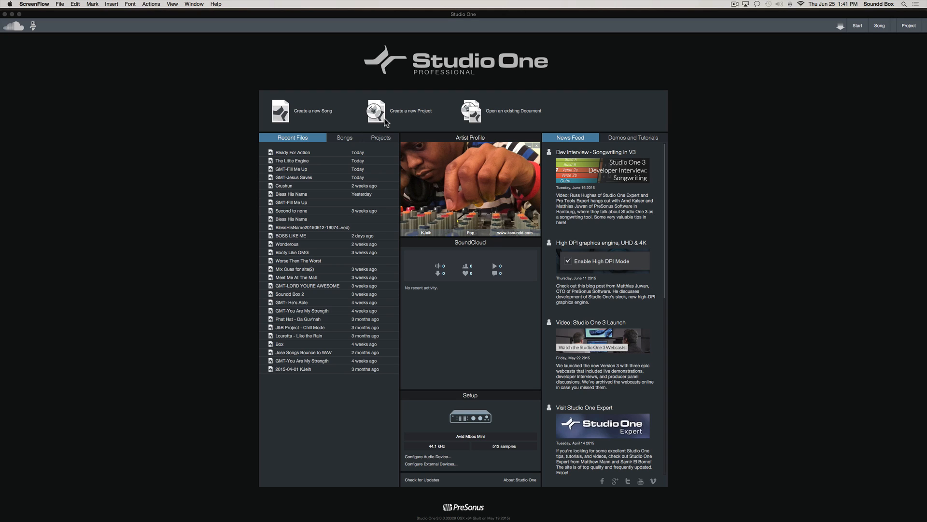
Step: Start a new empty song and title it GMT-This Place
left_click(309, 111)
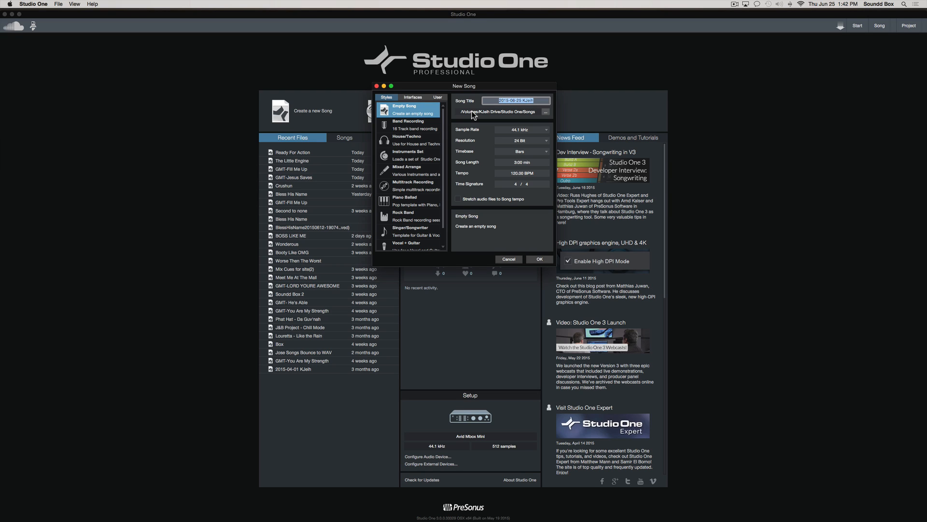
key("super+Tab")
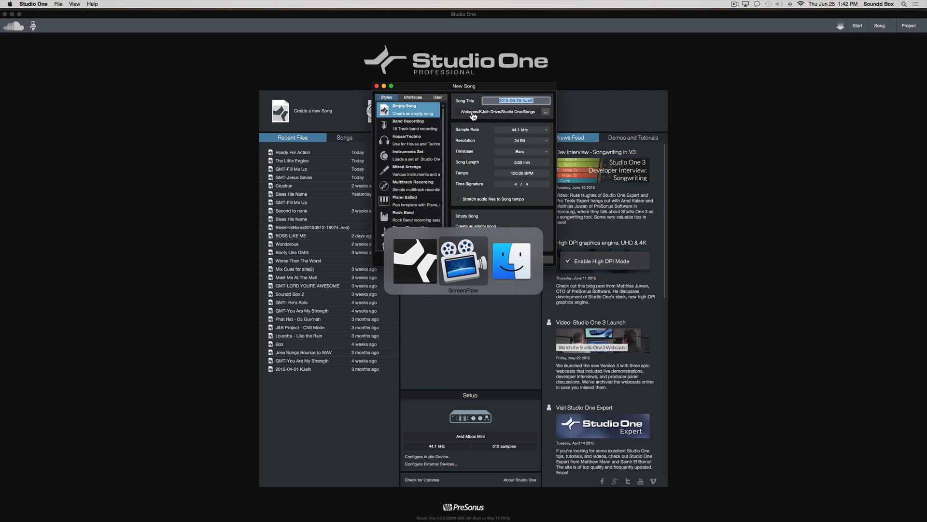
key("super+Tab")
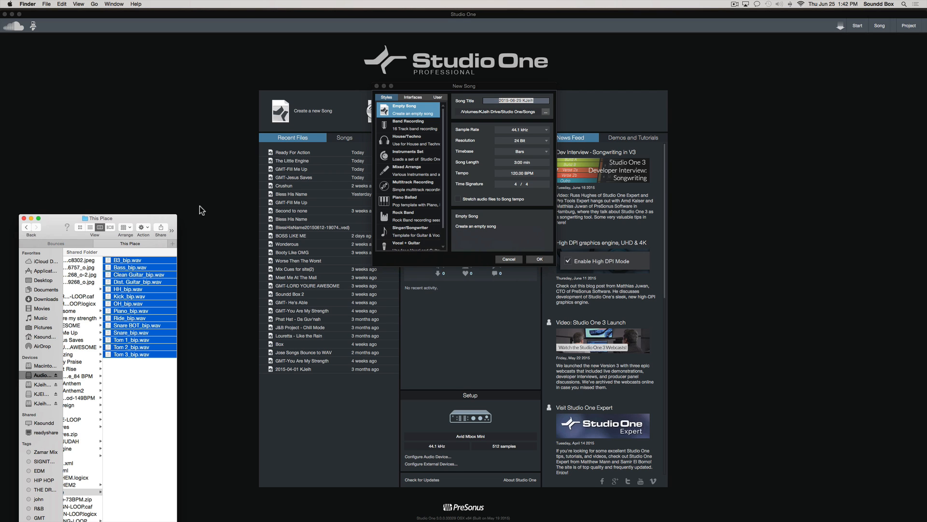
key("super+Tab")
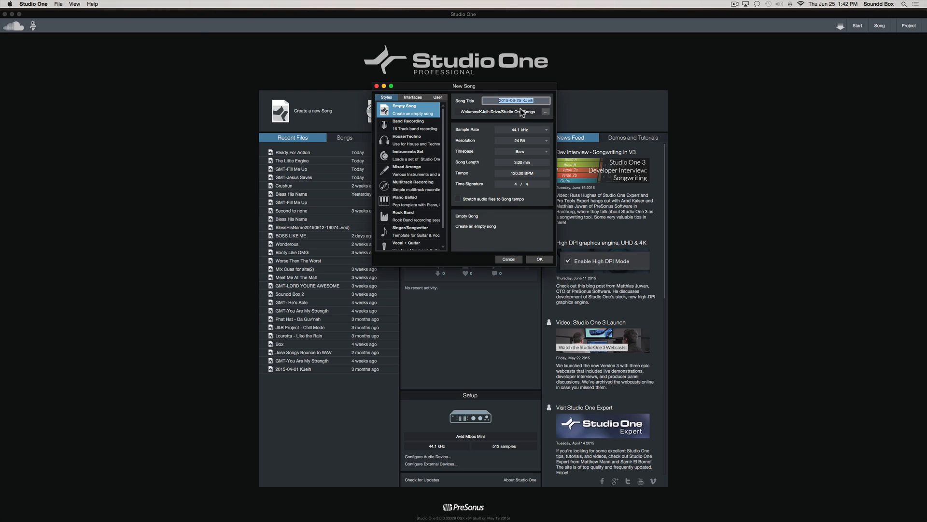
type("T")
type("MT")
type("-This Place")
Step: Set the new song's save location to the GMT-This Place folder inside GMT MIX
left_click(546, 112)
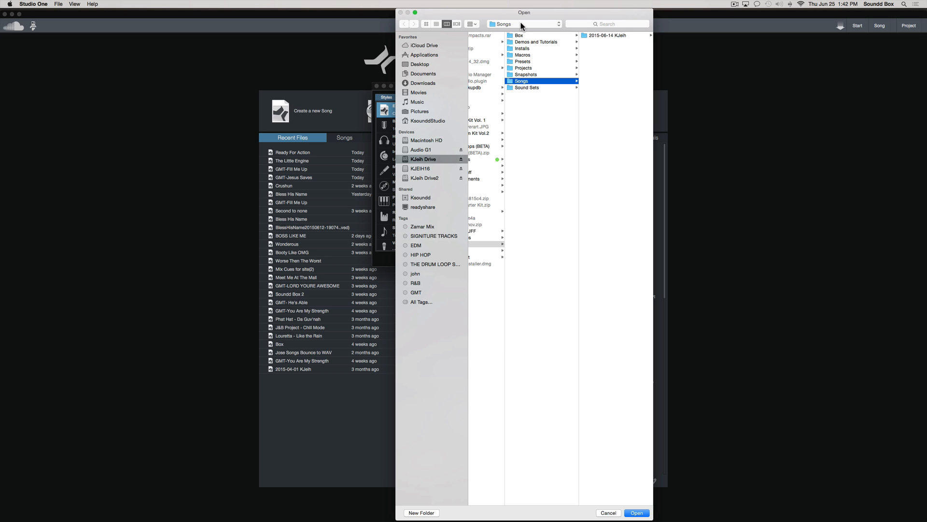
scroll(496, 121, "left", 3)
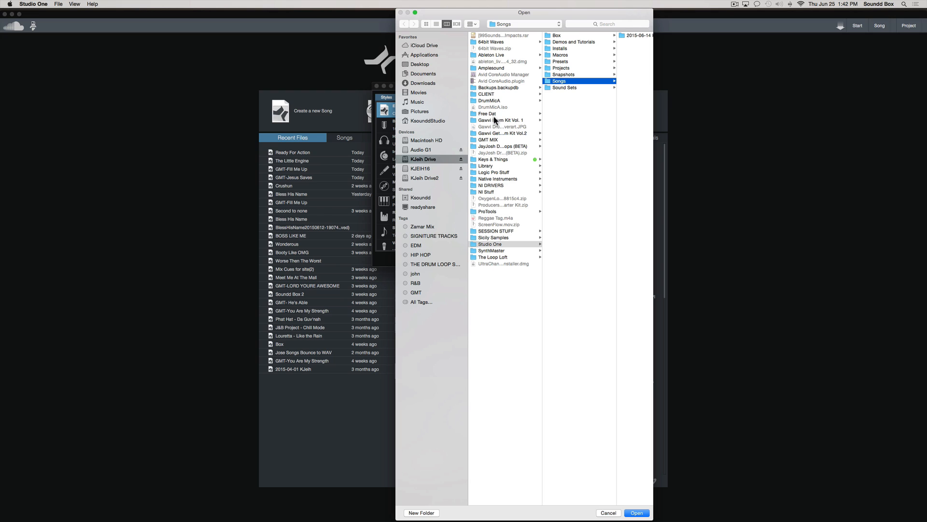
left_click(500, 140)
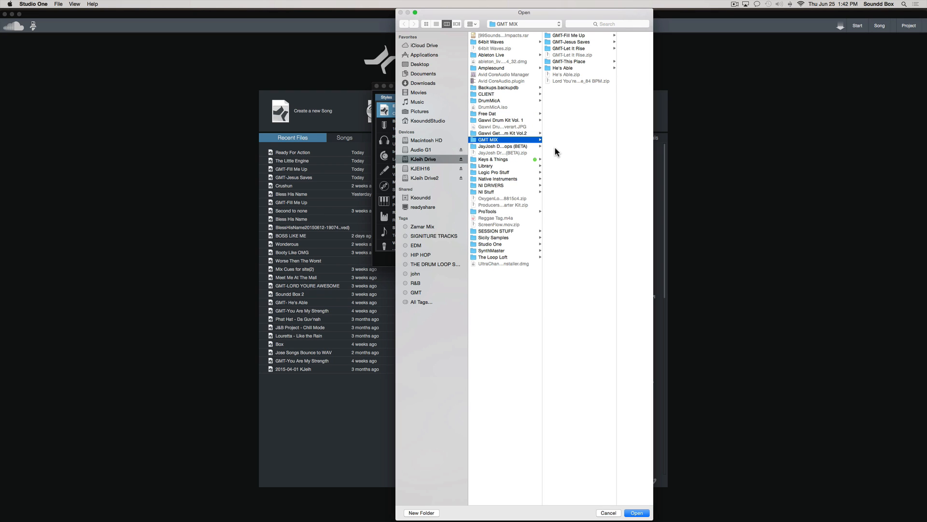
left_click(581, 61)
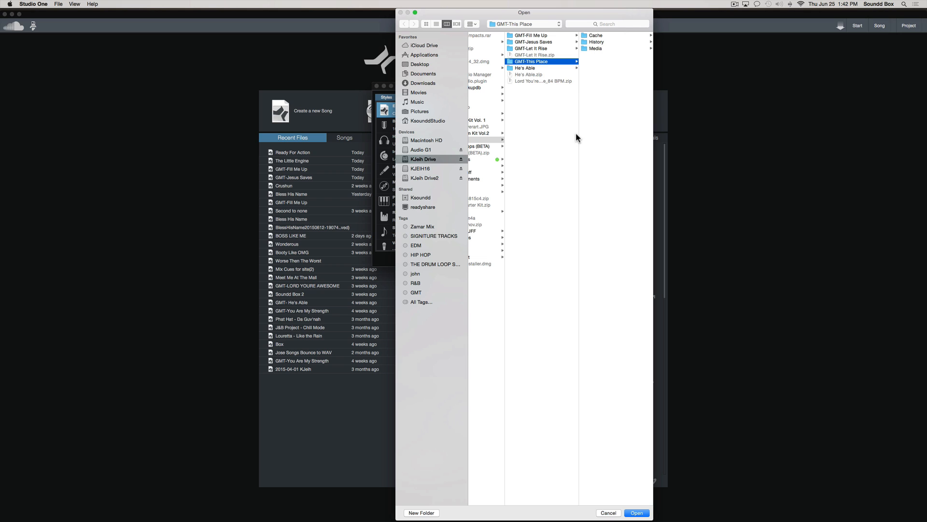
left_click(636, 513)
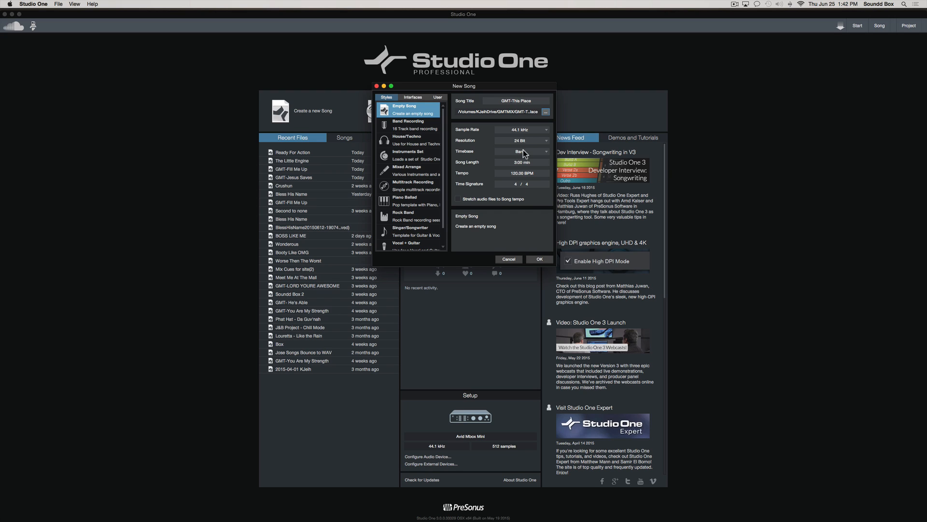
Step: Set the song tempo to 73 BPM and create the song
left_click(518, 171)
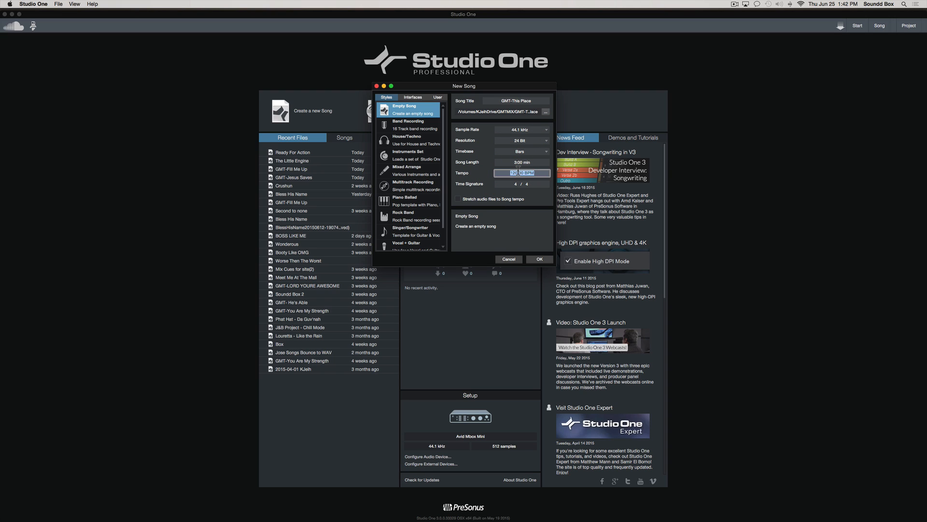
type("73")
key("Return")
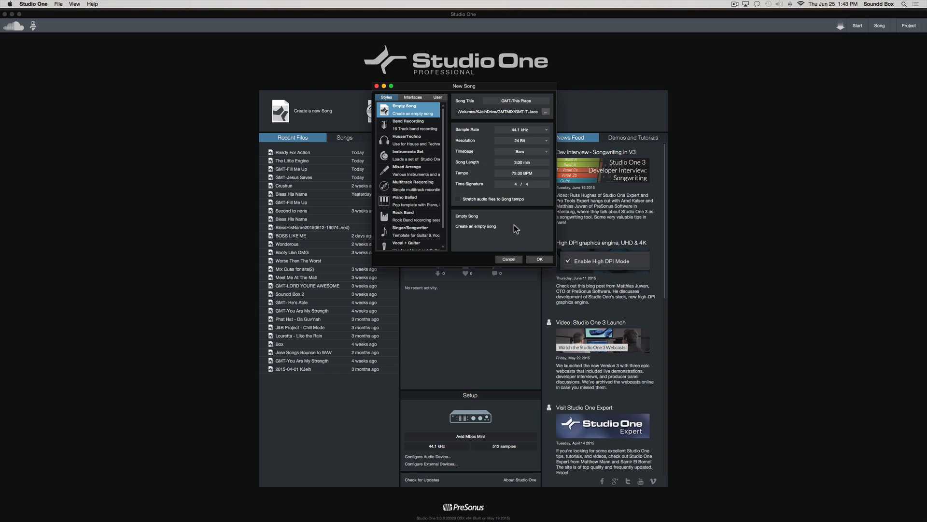
left_click(459, 200)
left_click(458, 199)
left_click(541, 260)
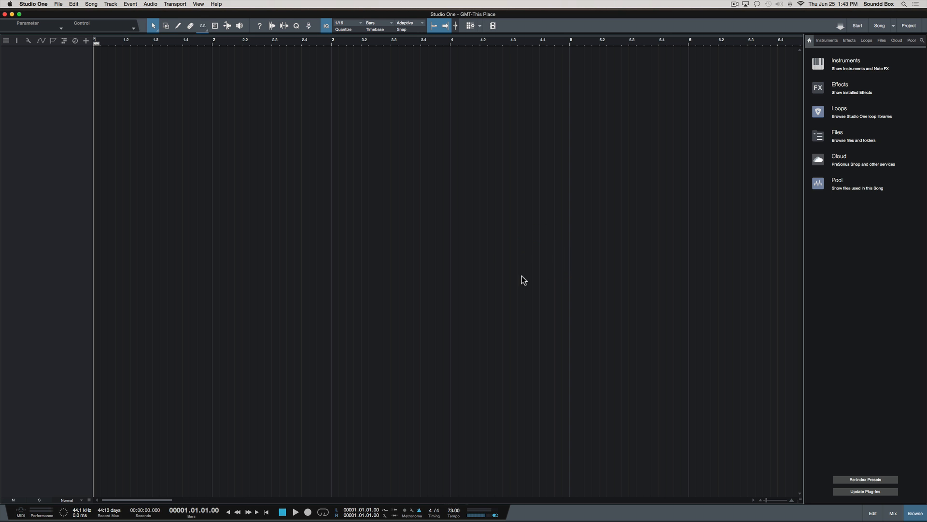
Step: Import all the selected WAV files from Finder's This Place folder into the empty arrangement as separate tracks
key("super+Tab")
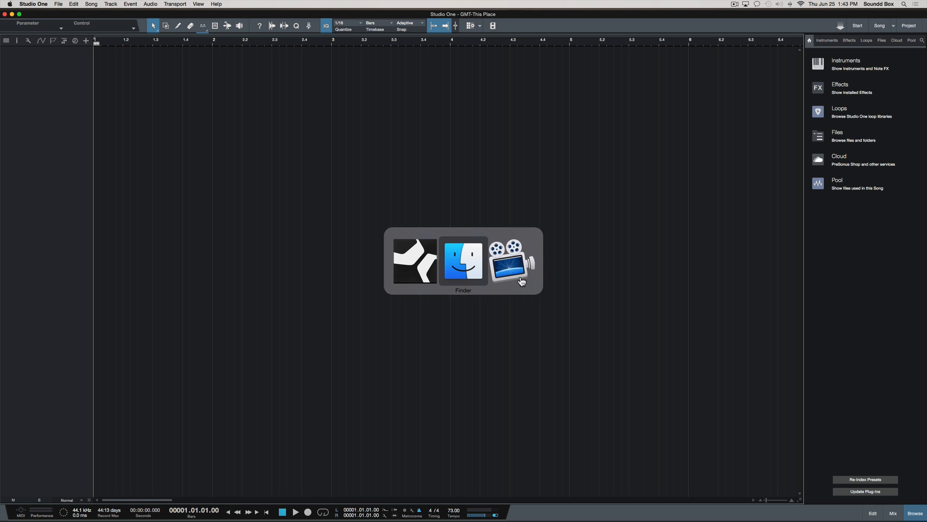
left_click(467, 264)
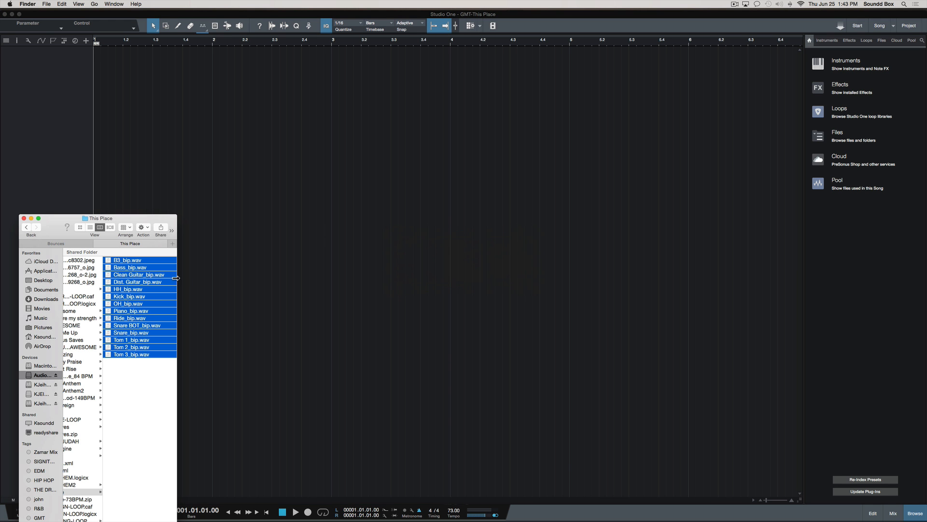
left_click_drag(137, 289, 102, 119)
left_click(379, 437)
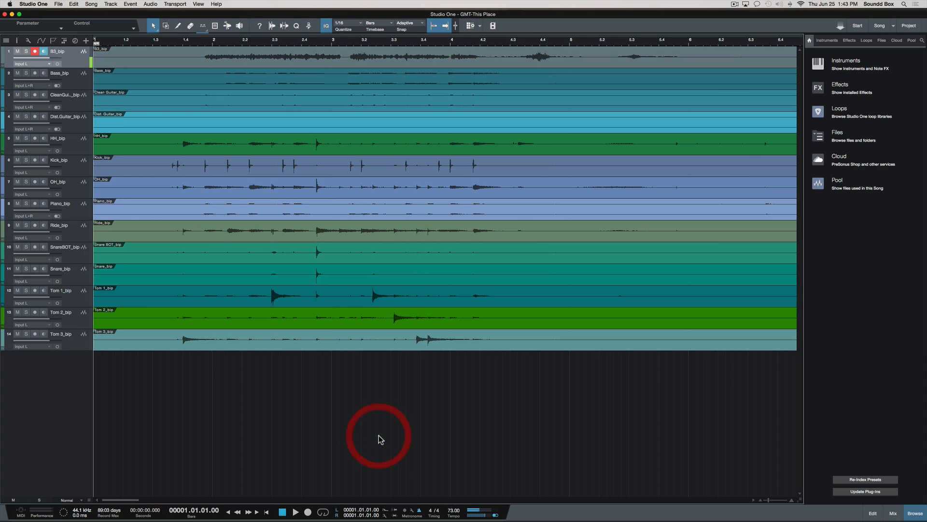
Step: Show the mixing console and set the record input of all the imported channels to None
key("F3")
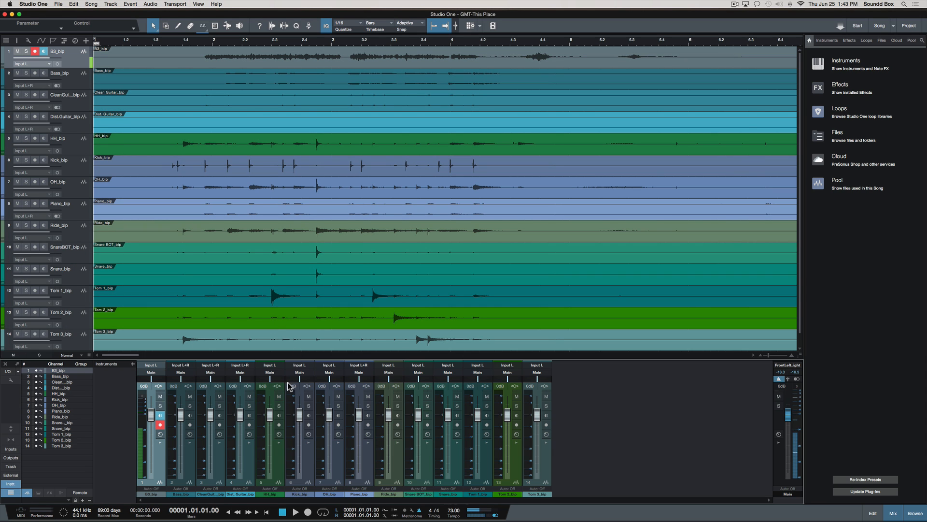
left_click(549, 476)
left_click(539, 365)
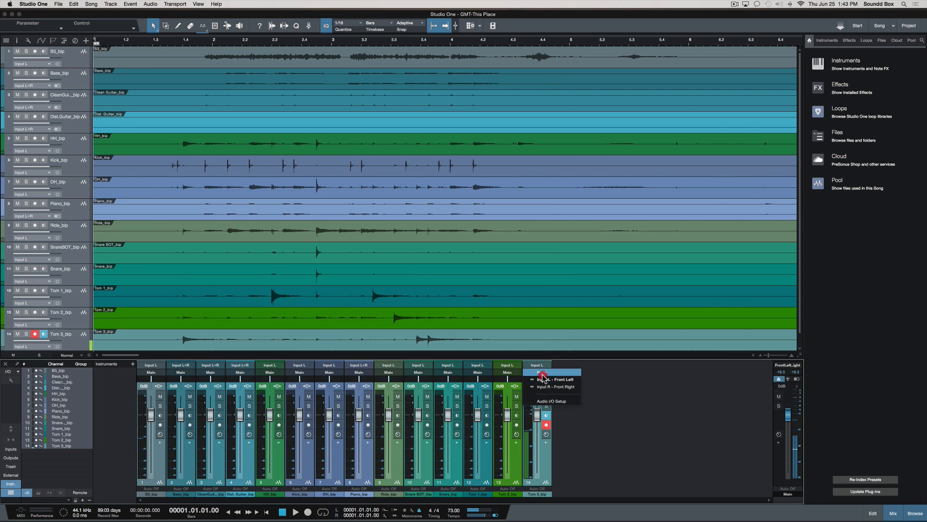
left_click(543, 375)
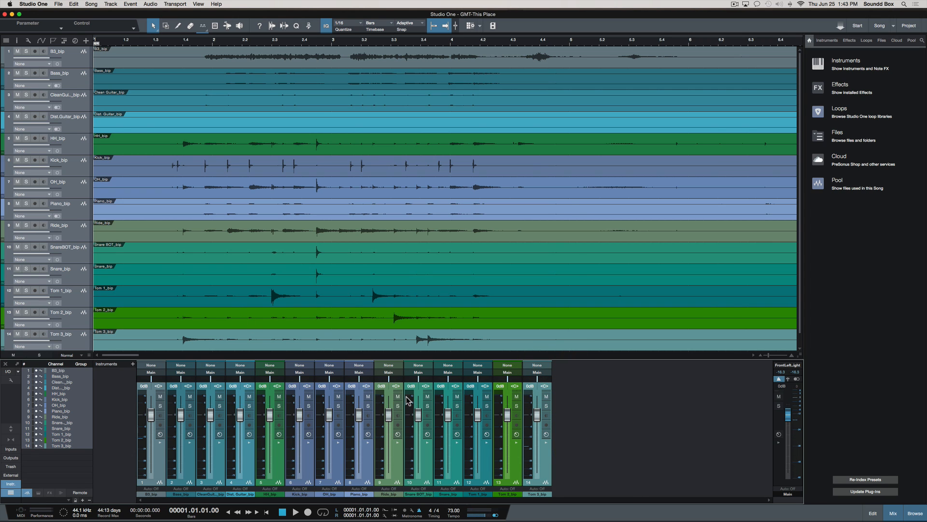
left_click(542, 467)
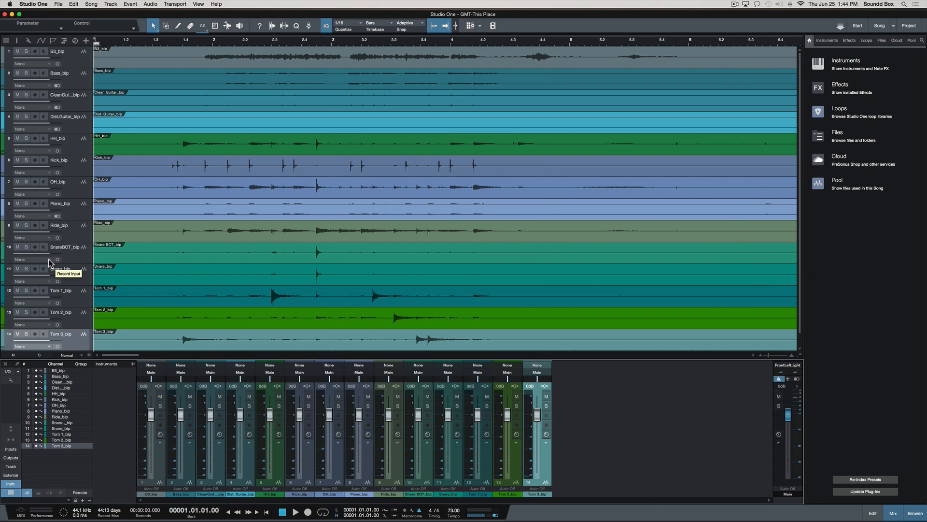
Step: Reduce the track height to Small and move the HH, Kick, OH, Ride, snare and tom tracks together above B3
key("shift+w")
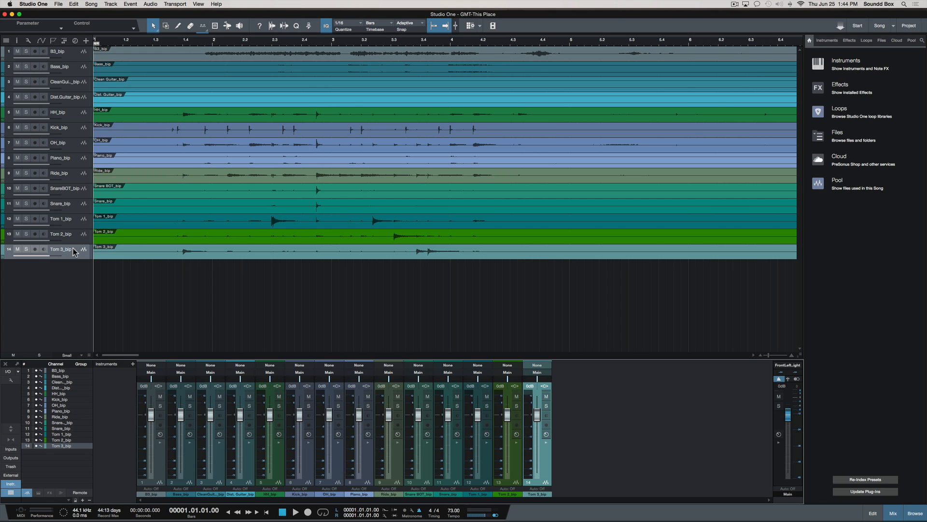
left_click(75, 177, "shift")
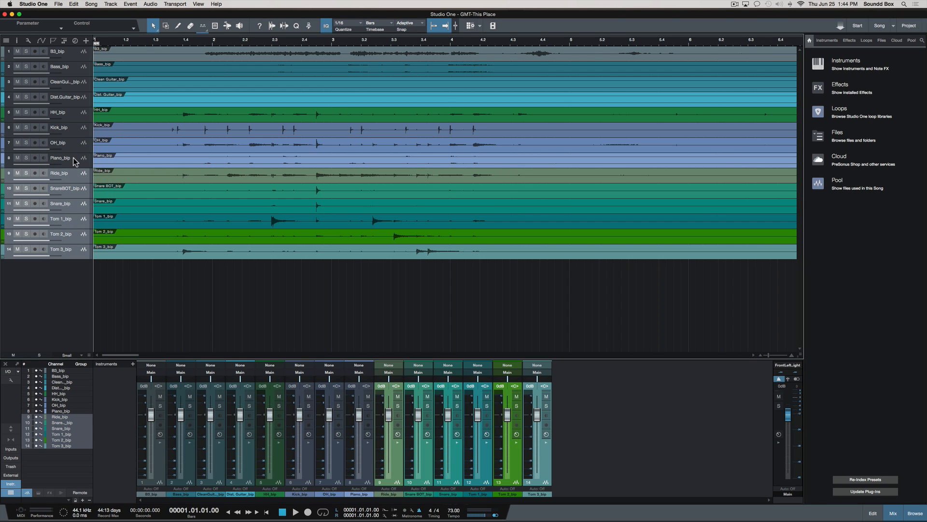
left_click(73, 133, "super")
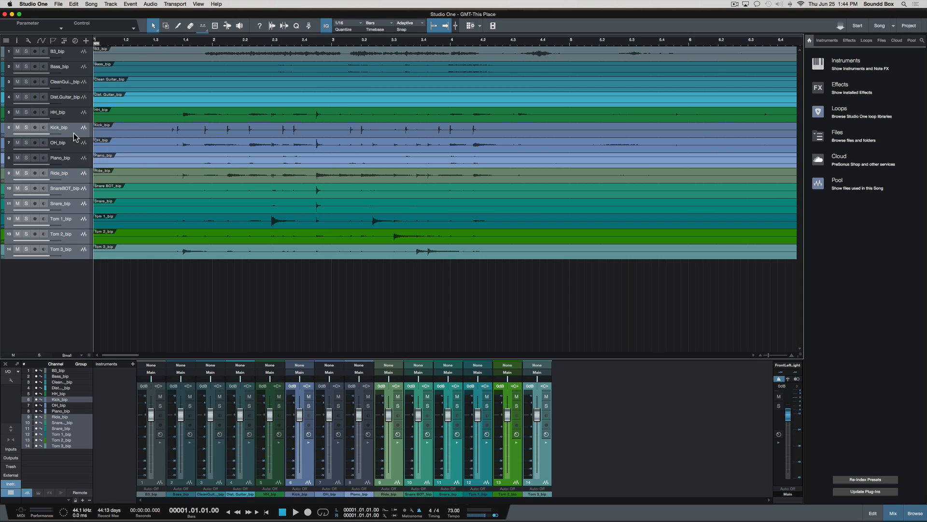
left_click(71, 121, "super")
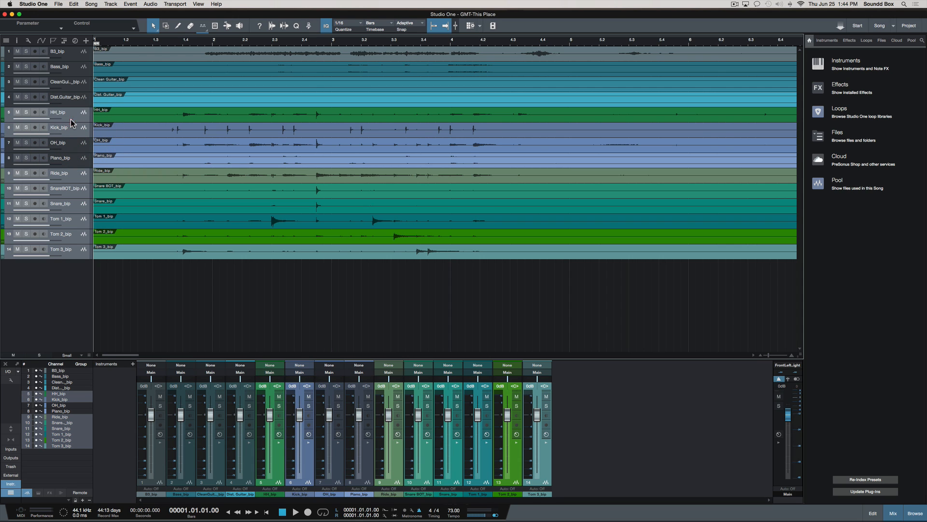
left_click(68, 148, "super")
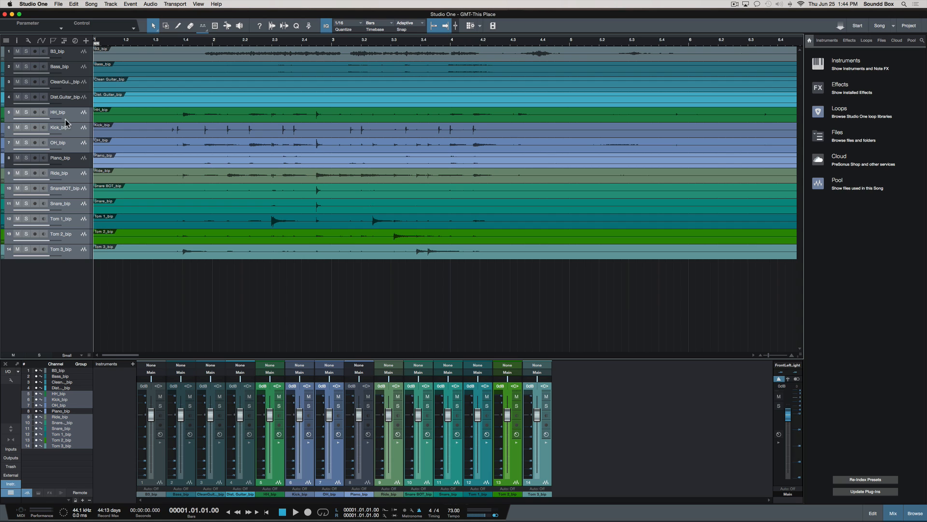
left_click_drag(68, 118, 76, 48)
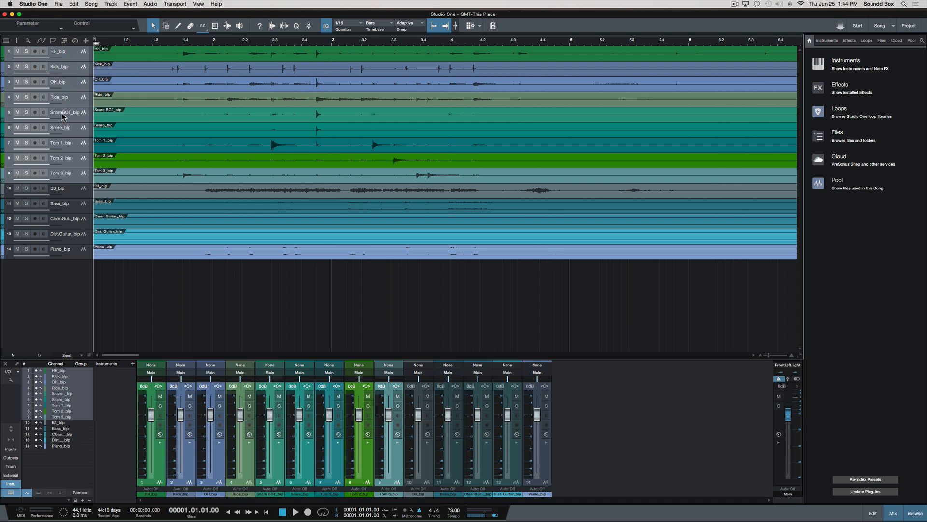
Step: Reorder the drum tracks so Kick comes first and OH followed by Ride sit below Tom 3
left_click(72, 190)
left_click_drag(72, 74, 62, 180)
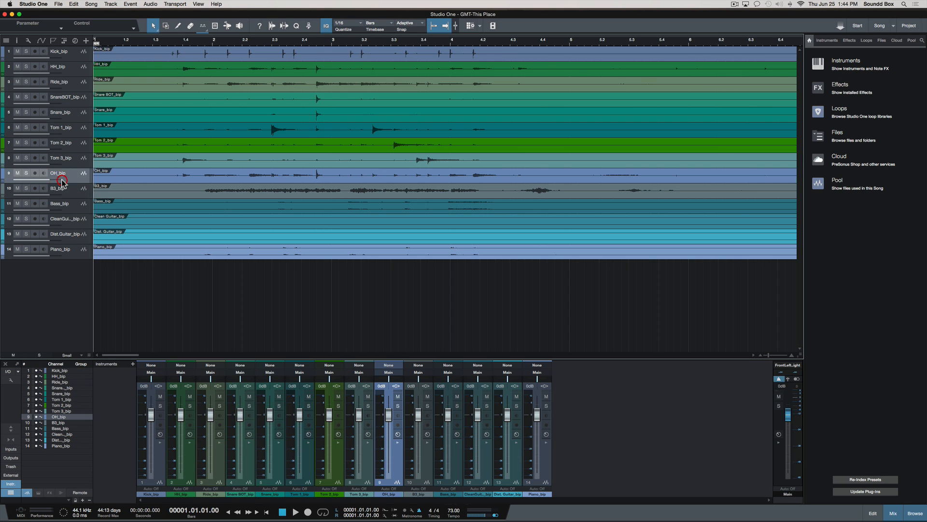
left_click(72, 86)
left_click_drag(72, 86, 60, 187)
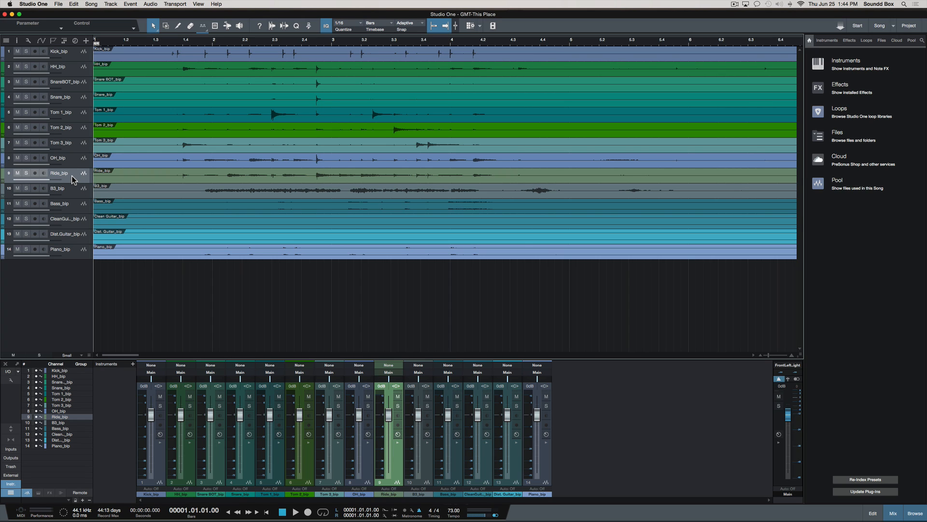
left_click(72, 160)
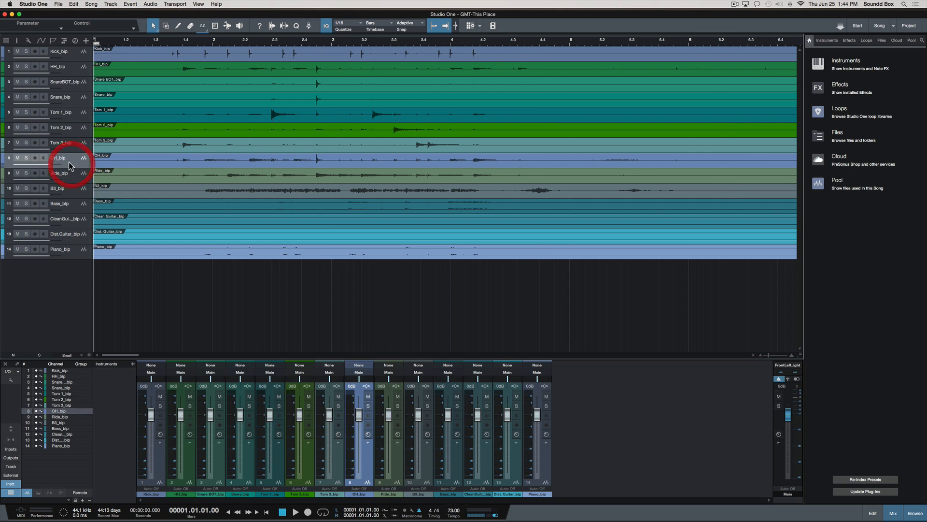
left_click(72, 176)
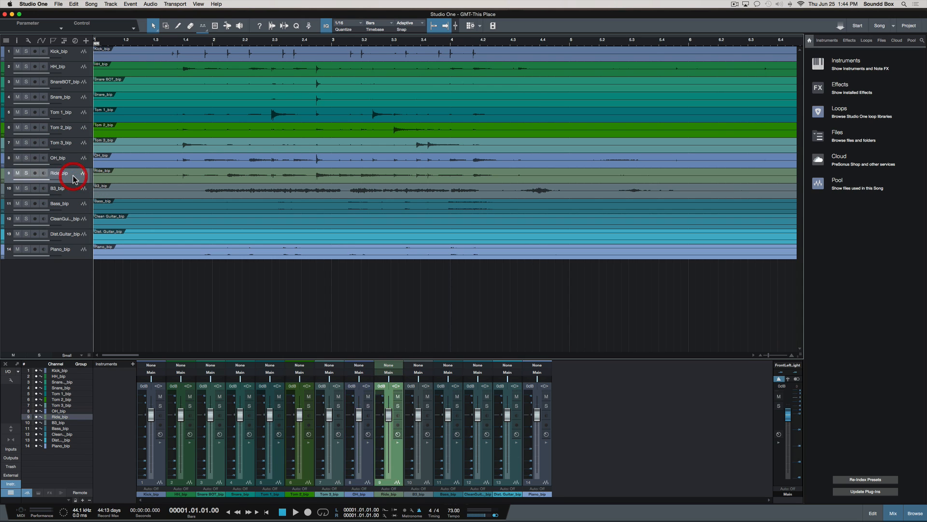
left_click(71, 141)
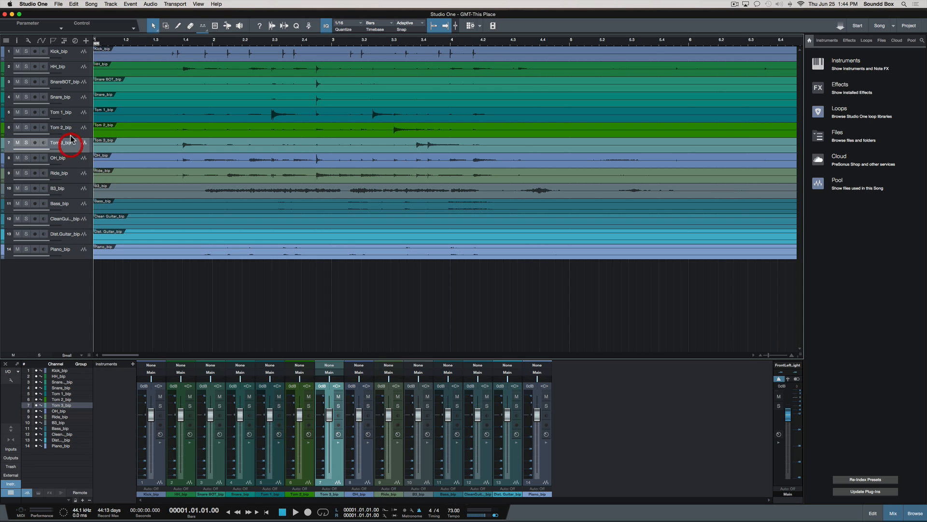
Step: Place the Snare track directly below Kick, followed by Snare BOT and HH above Tom 1
left_click(73, 97)
left_click_drag(73, 87, 72, 118)
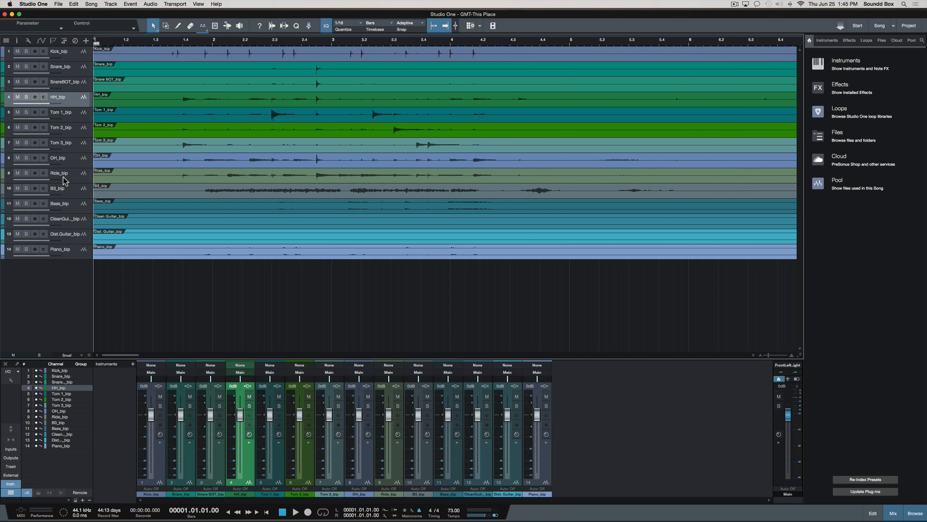
Step: Move the Bass track directly below Ride and the Piano track directly below Bass, above B3
left_click(72, 206)
left_click_drag(72, 207, 71, 182)
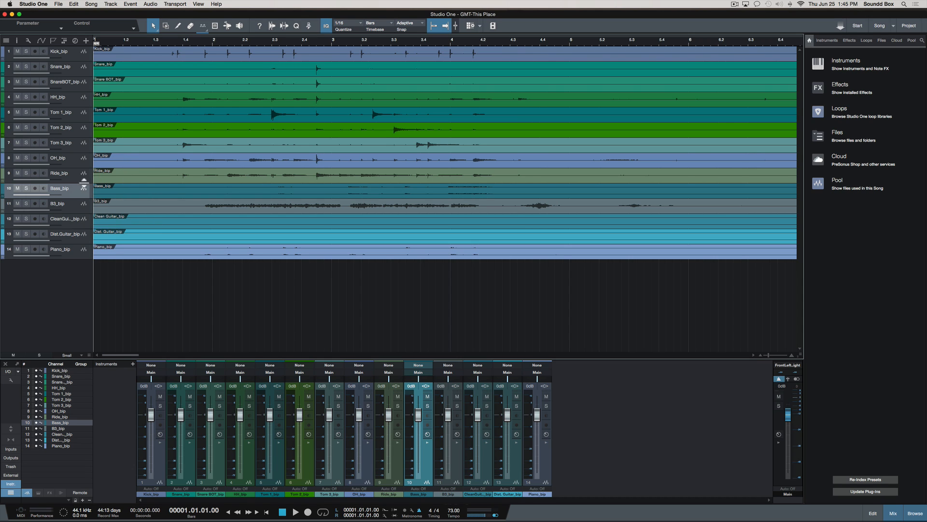
left_click_drag(70, 277, 80, 187)
left_click(76, 254)
left_click_drag(76, 255, 82, 201)
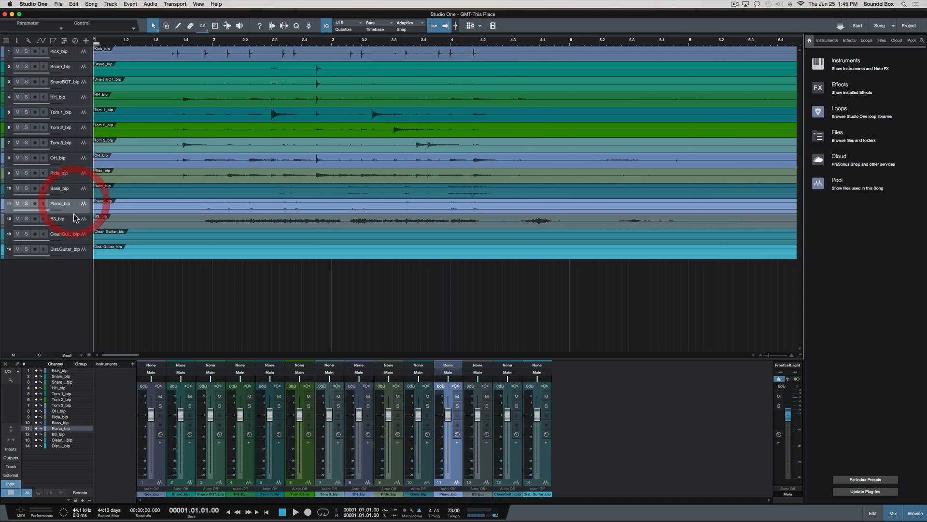
left_click(75, 57)
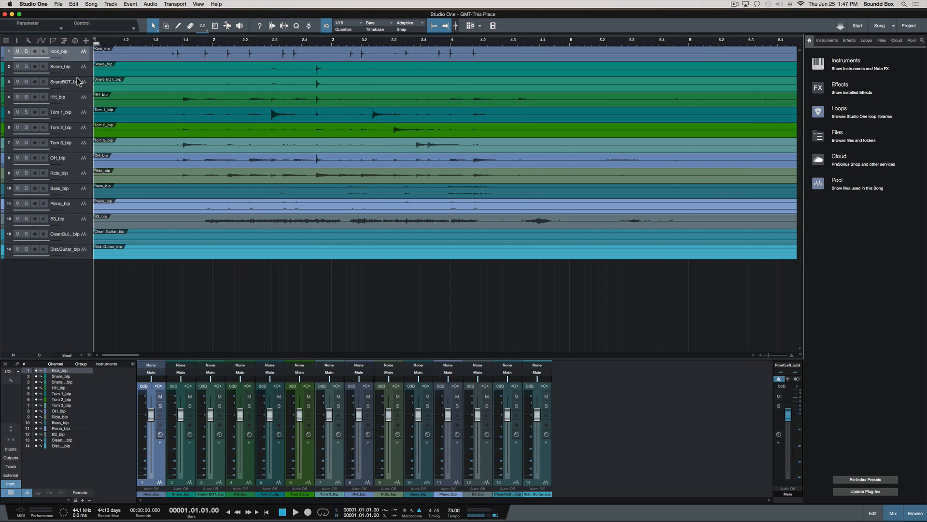
left_click(78, 159)
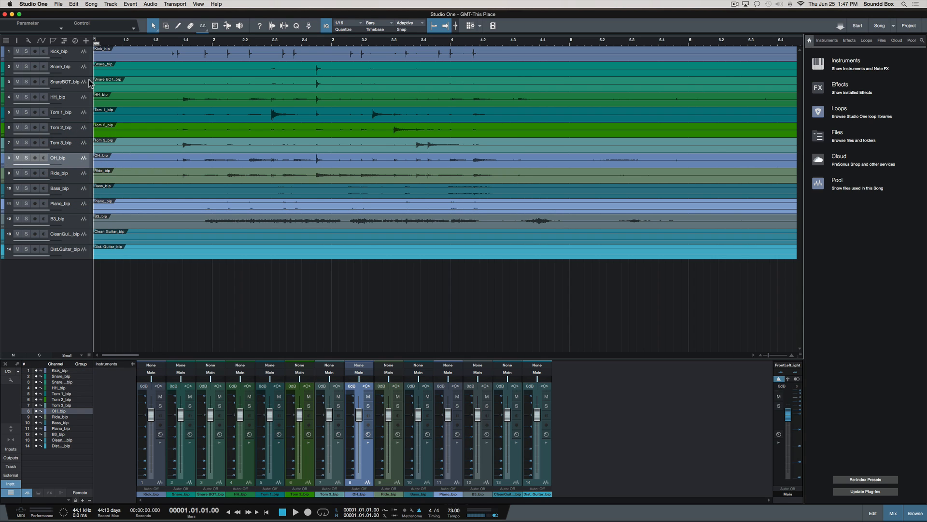
Step: Pack the nine drum tracks from Kick through Ride into a folder track
left_click(75, 48)
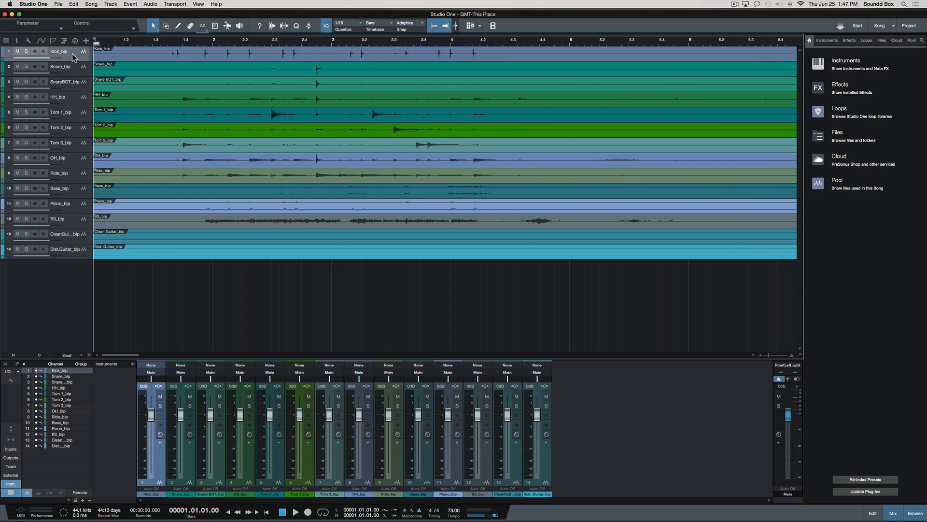
left_click(76, 178, "shift")
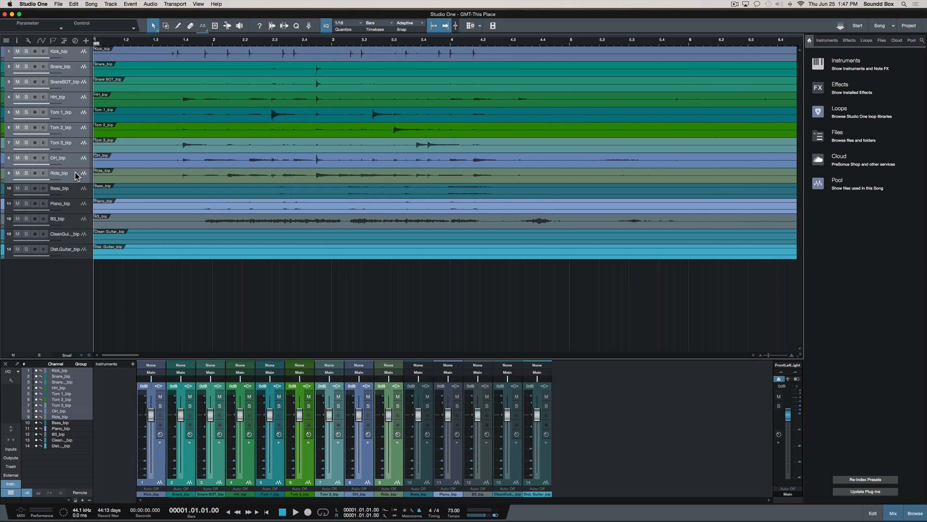
right_click(76, 175)
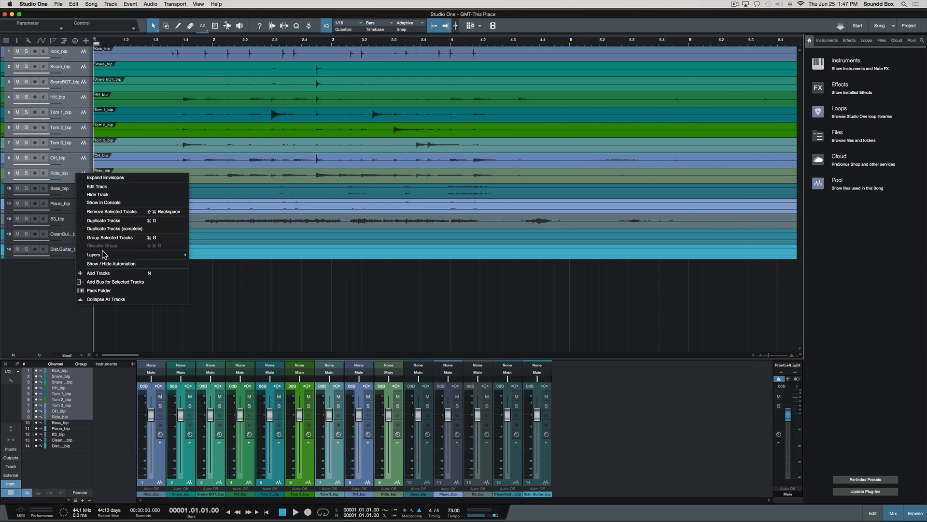
left_click(111, 291)
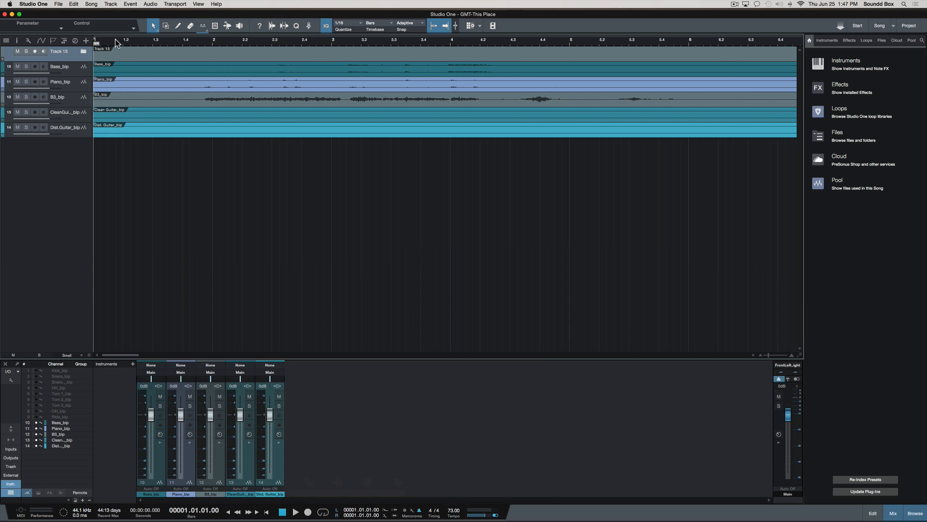
Step: Turn off the console option that links expand/collapse of folder tracks with show/hide
left_click(11, 380)
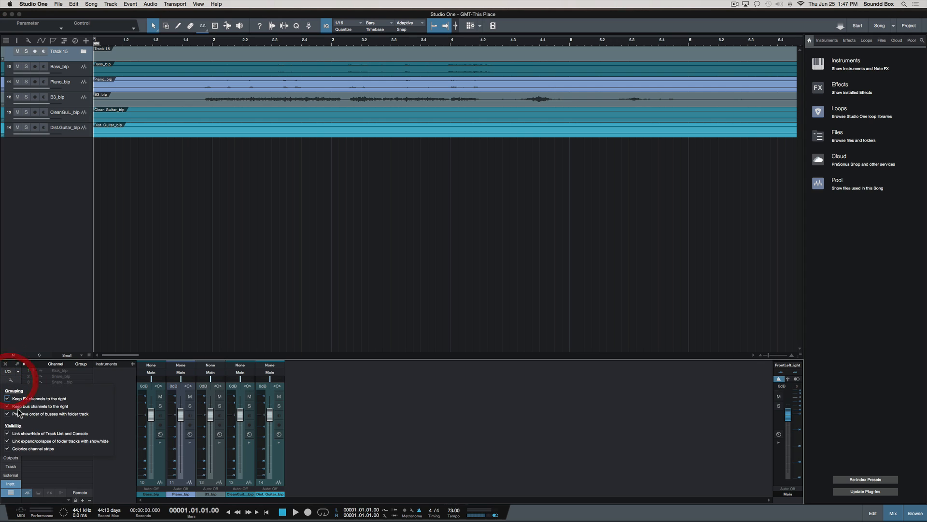
left_click(7, 440)
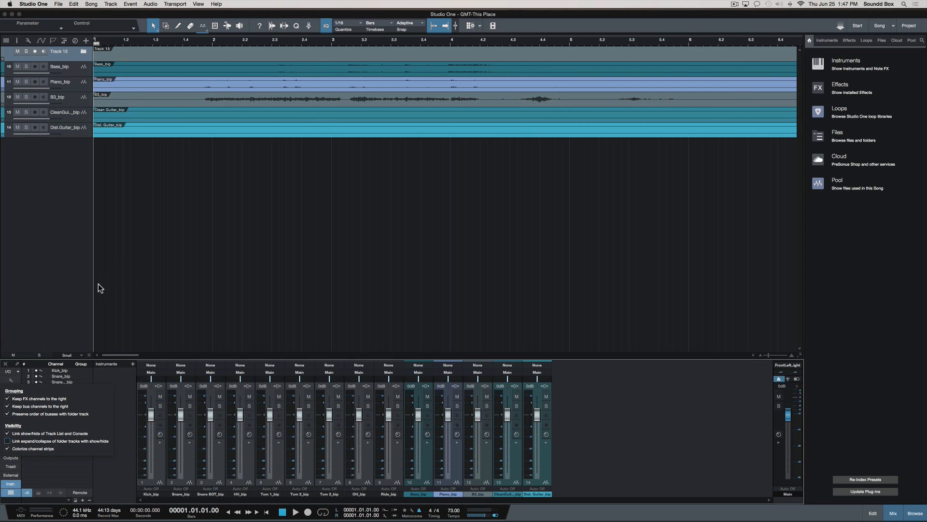
left_click(130, 268)
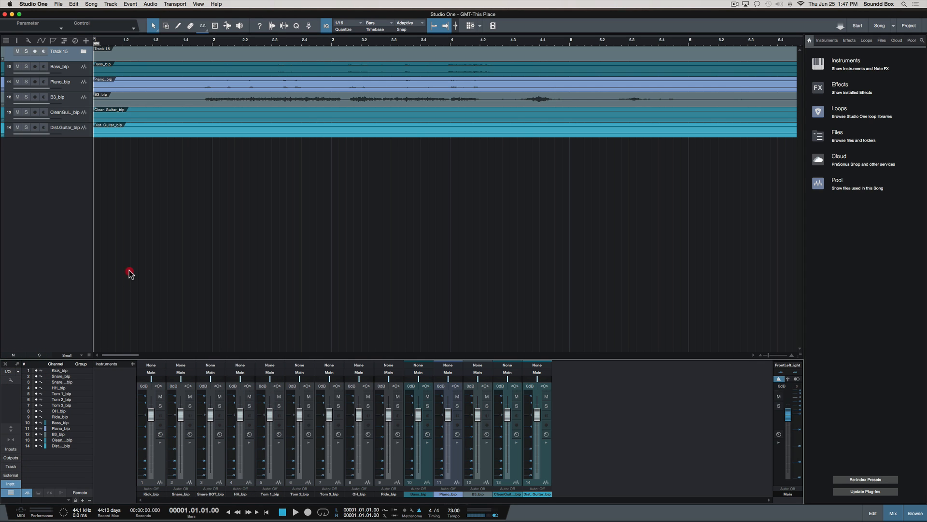
Step: Expand and collapse the drum folder repeatedly to check how the console channels behave with the folder link off
left_click(84, 52)
left_click(85, 52)
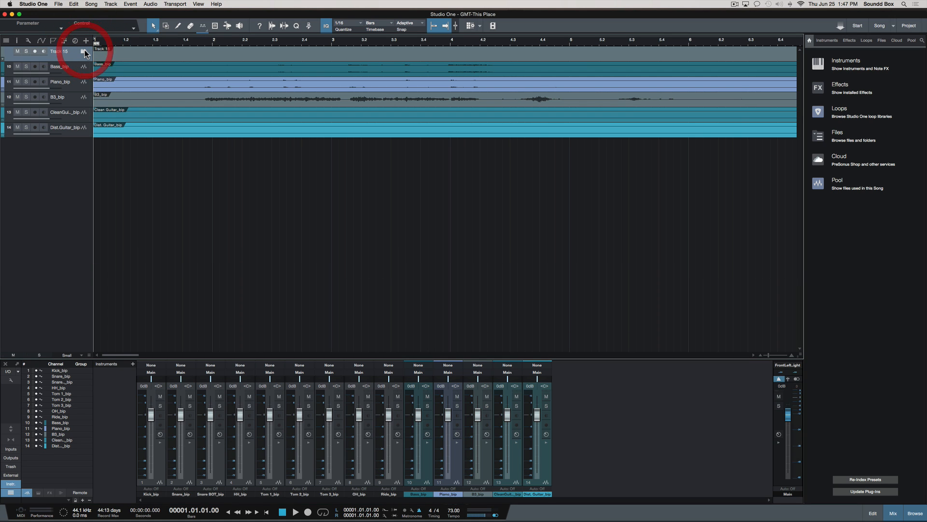
left_click(84, 52)
left_click(84, 52)
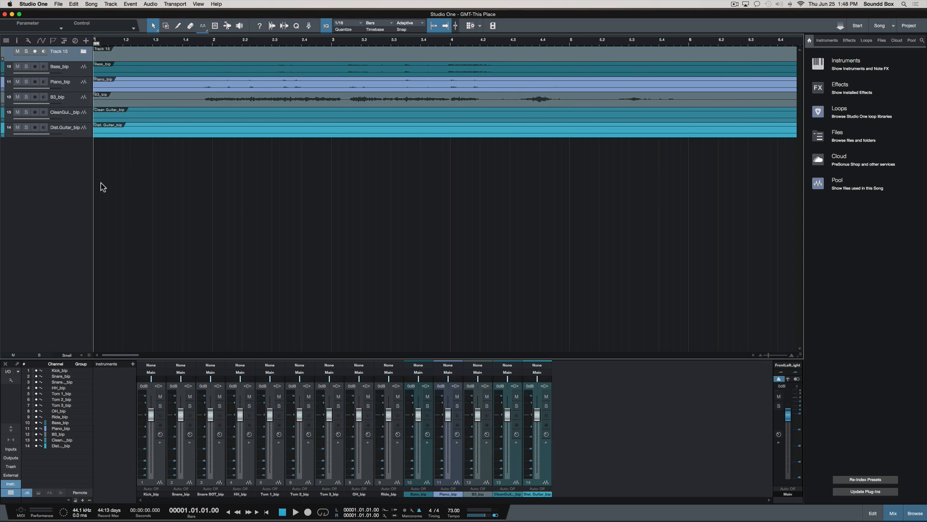
left_click(84, 52)
left_click(83, 51)
left_click(84, 52)
left_click(84, 51)
left_click(83, 52)
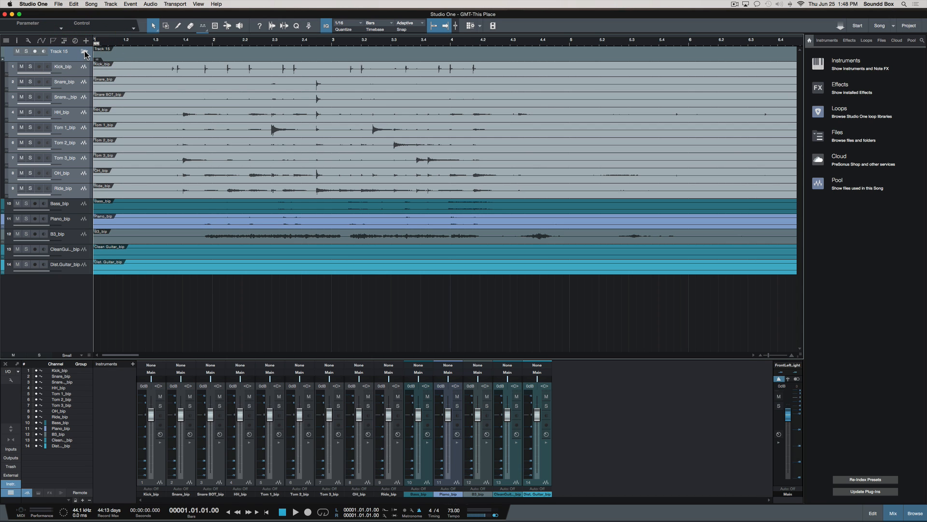
left_click(84, 52)
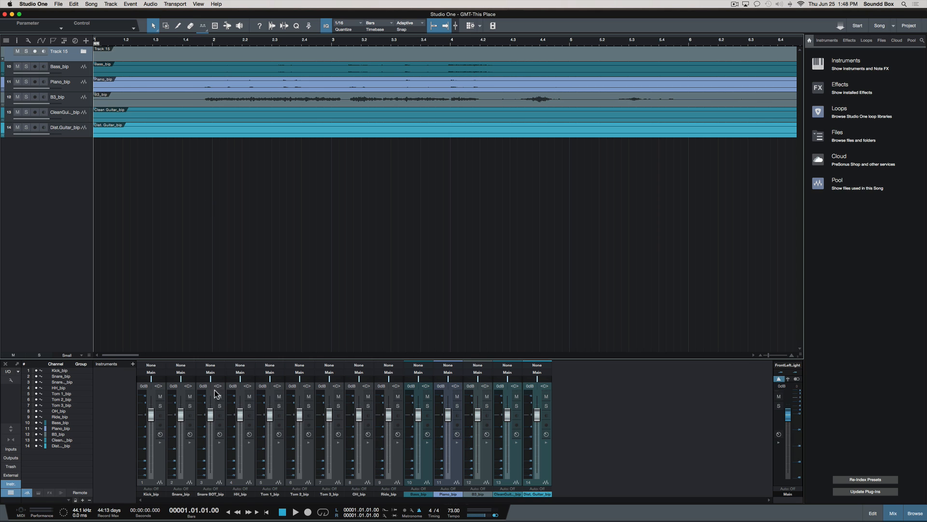
Step: Turn the link between folder track expand/collapse and show/hide back on and expand the drum folder
left_click(11, 385)
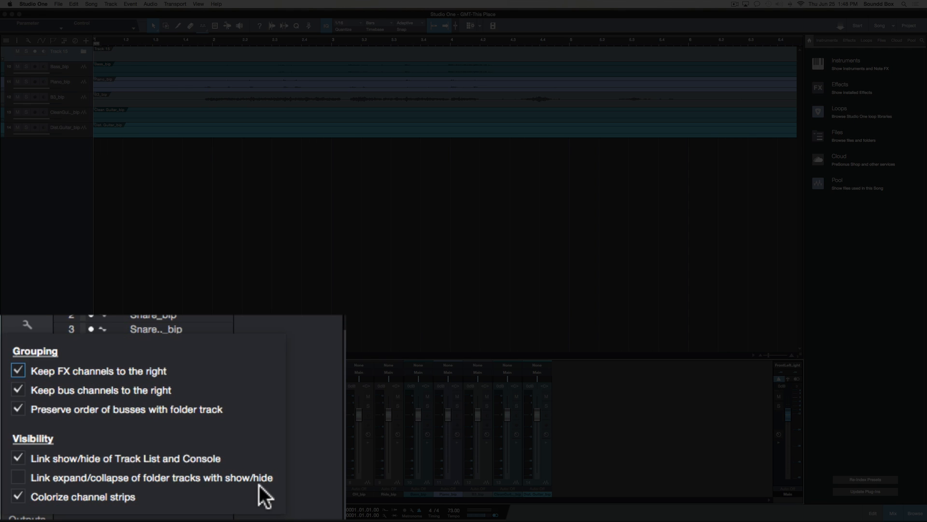
left_click(18, 475)
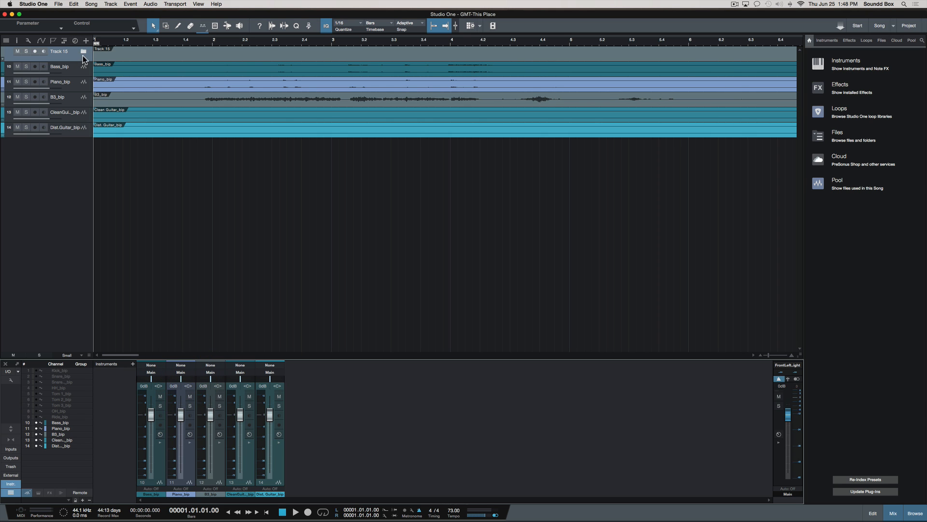
left_click(84, 52)
left_click(83, 52)
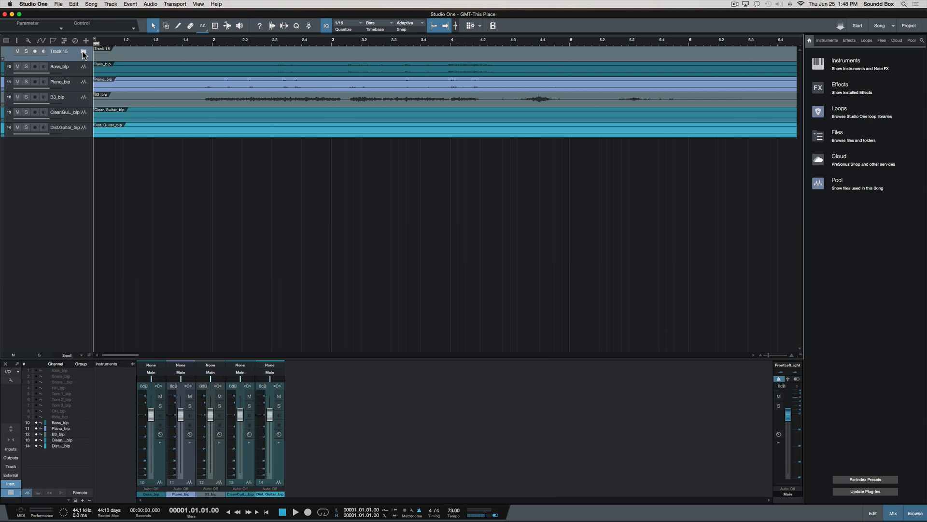
left_click(83, 52)
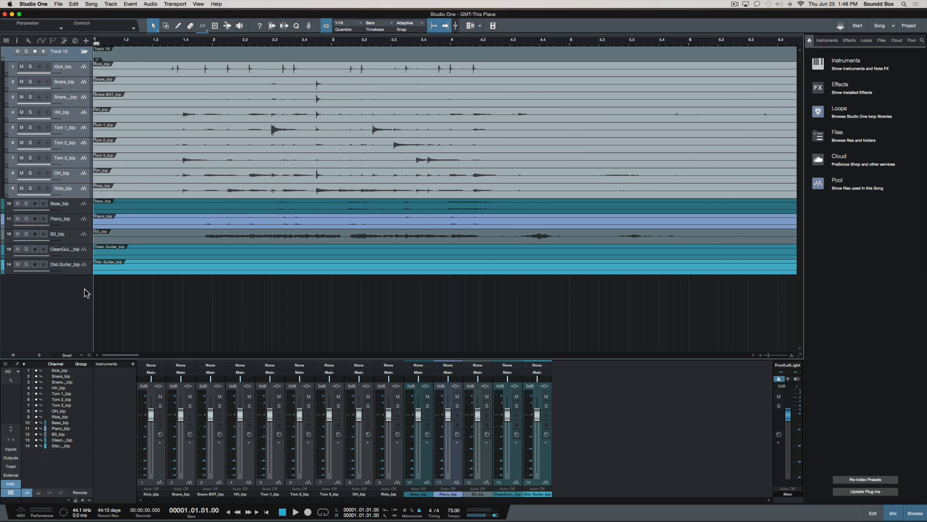
Step: Collapse and expand the drum folder several times to examine how its channels are shown and hidden in the console
left_click(85, 52)
left_click(85, 52)
left_click(85, 52)
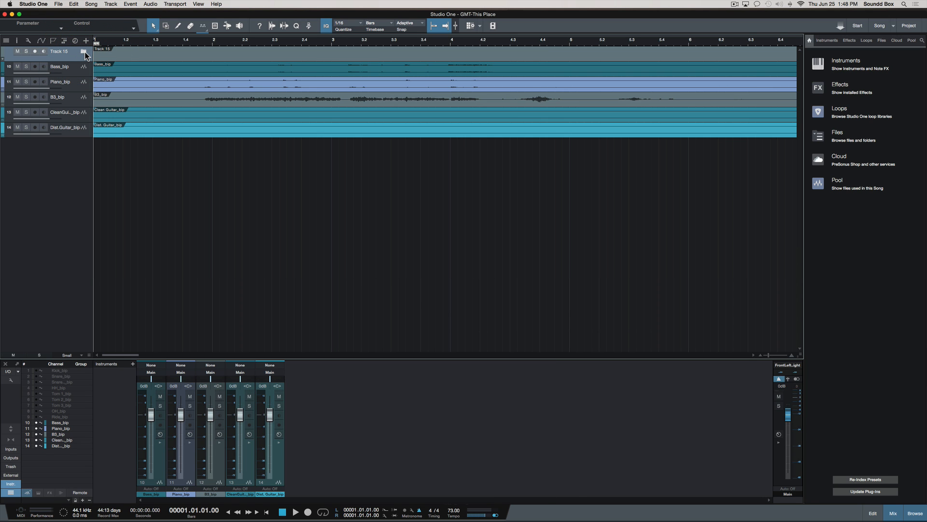
left_click(84, 52)
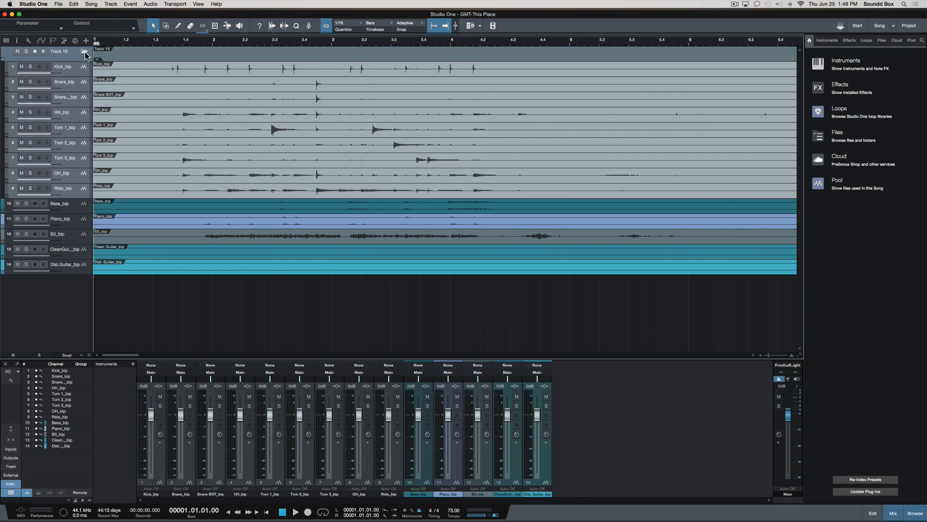
left_click(84, 51)
left_click(85, 51)
left_click(84, 52)
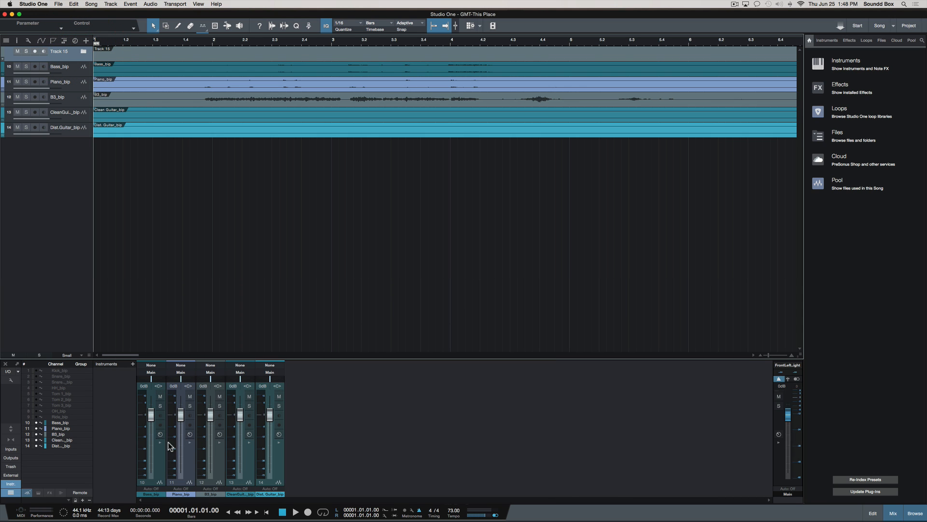
left_click(85, 54)
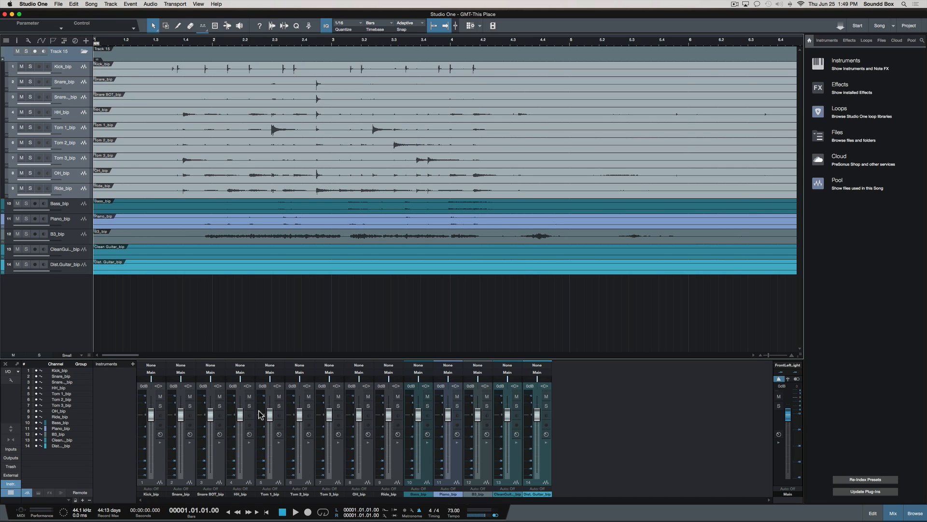
Step: Inspect the Kick and Ride channels in the console and view the Kick channel's inserts and sends
left_click(157, 461)
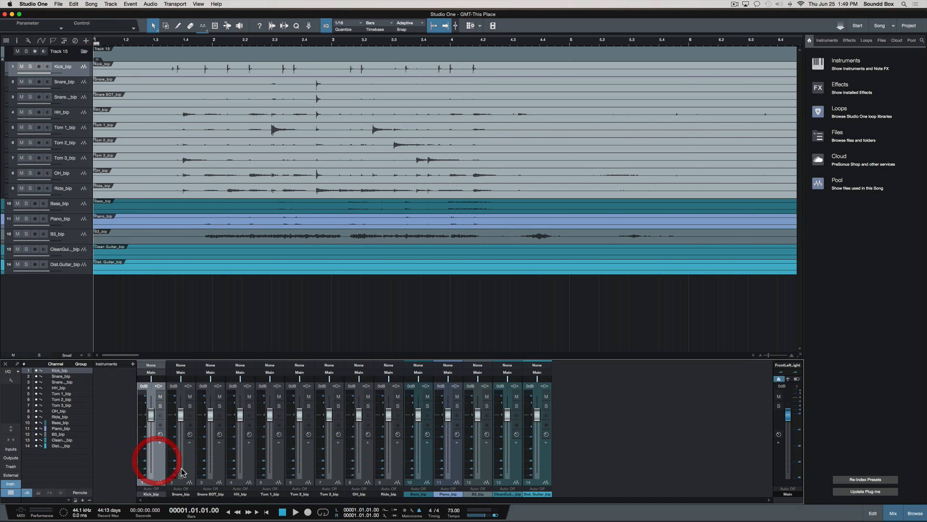
left_click(397, 470)
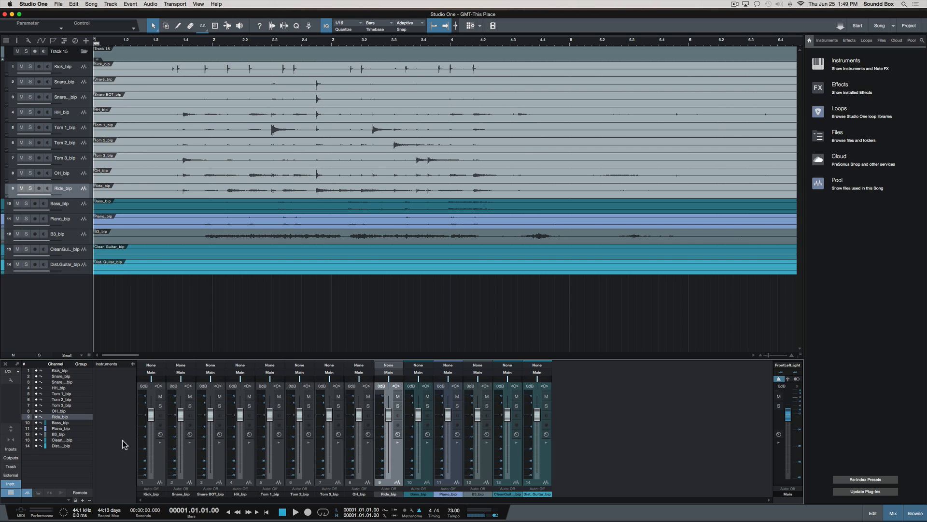
left_click(160, 442)
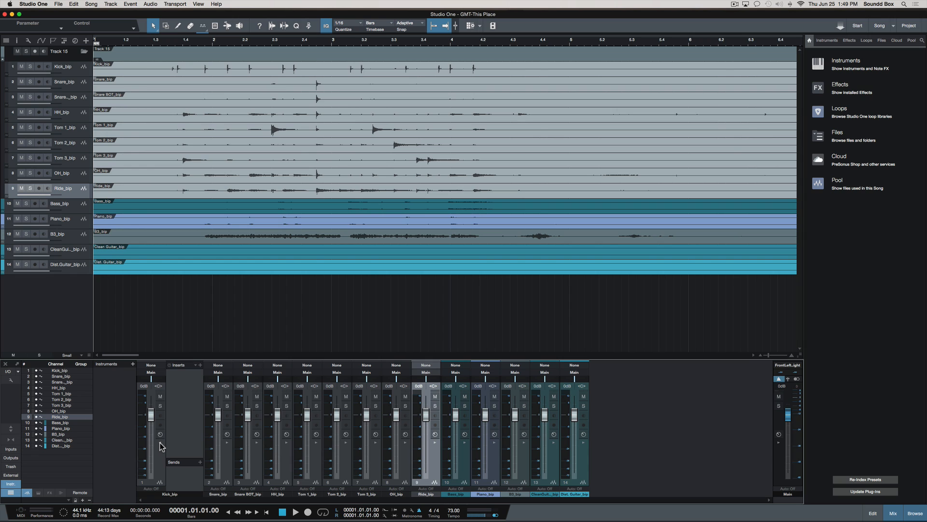
left_click(160, 443)
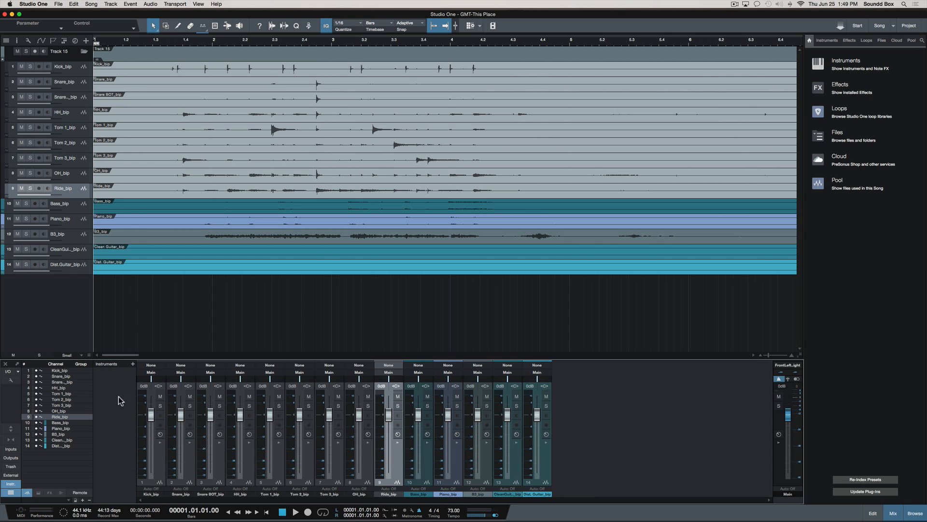
Step: Enlarge the console and increase its height so the channel strips show their inserts and sends
left_click(11, 428)
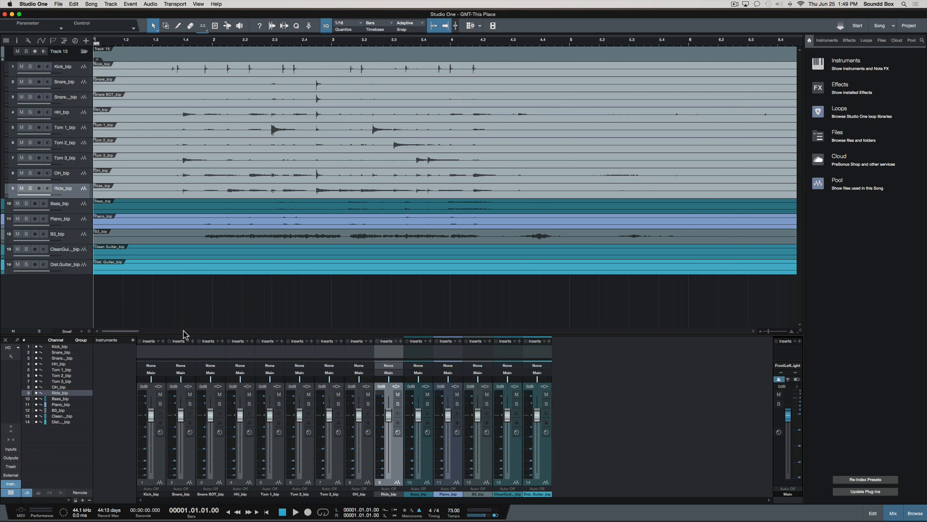
left_click_drag(182, 334, 180, 298)
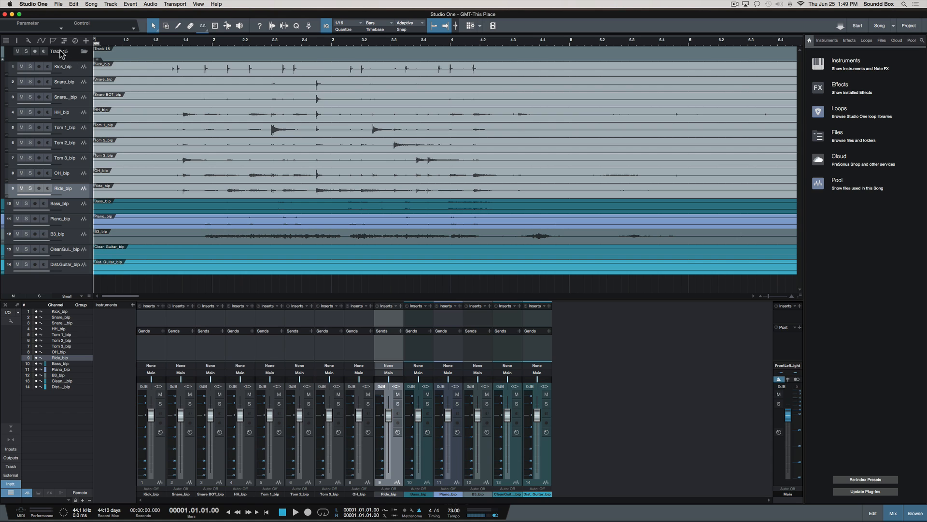
left_click(82, 51)
left_click(82, 51)
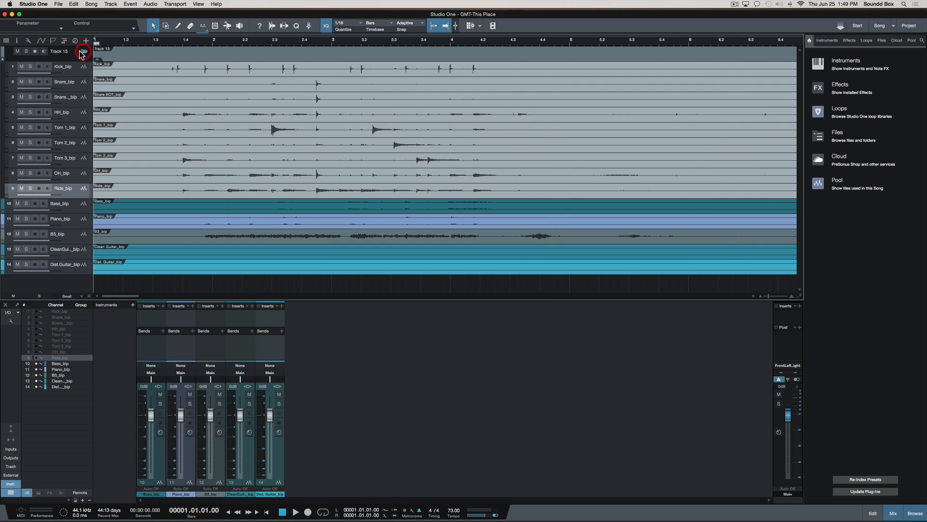
Step: Rename the drum folder track as Drums
double_click(61, 51)
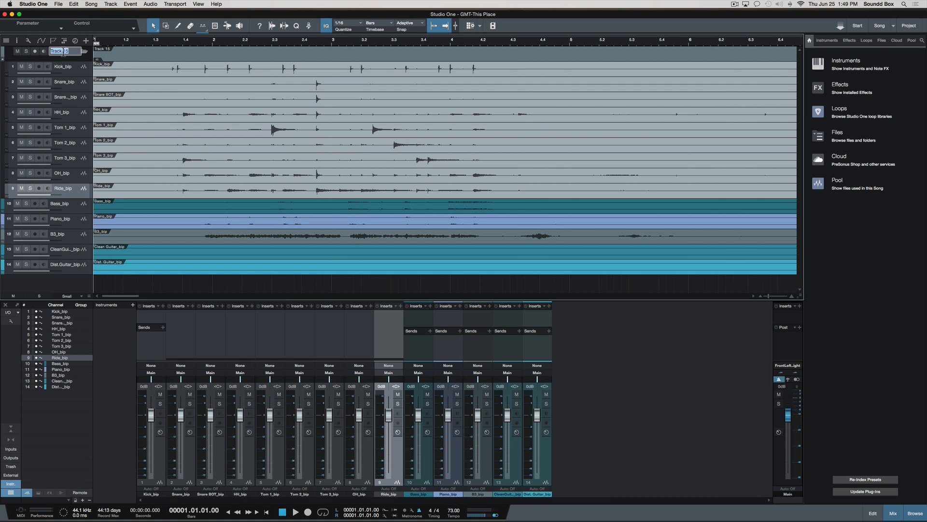
type("Drums")
key("Return")
Step: Increase the track height to Normal and add a bus channel for the Drums folder
key("shift+e")
scroll(70, 63, "up", 3)
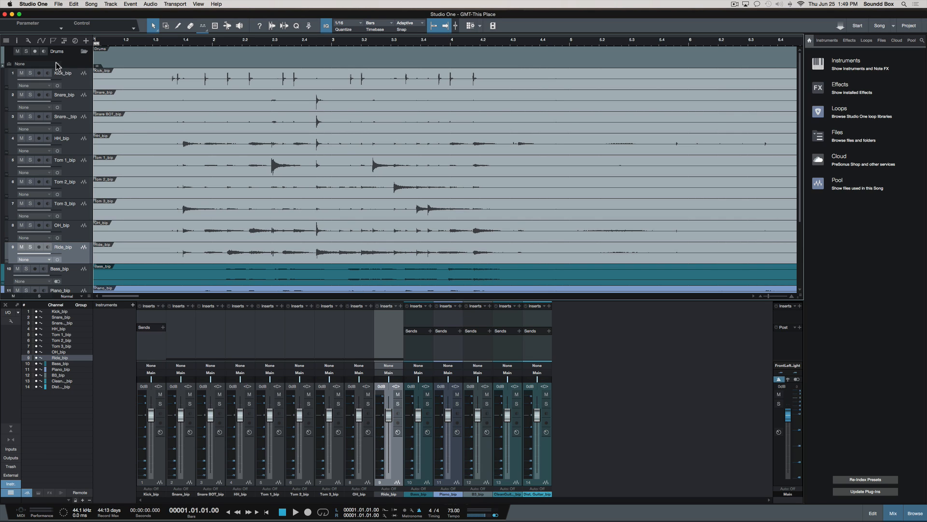
left_click(58, 64)
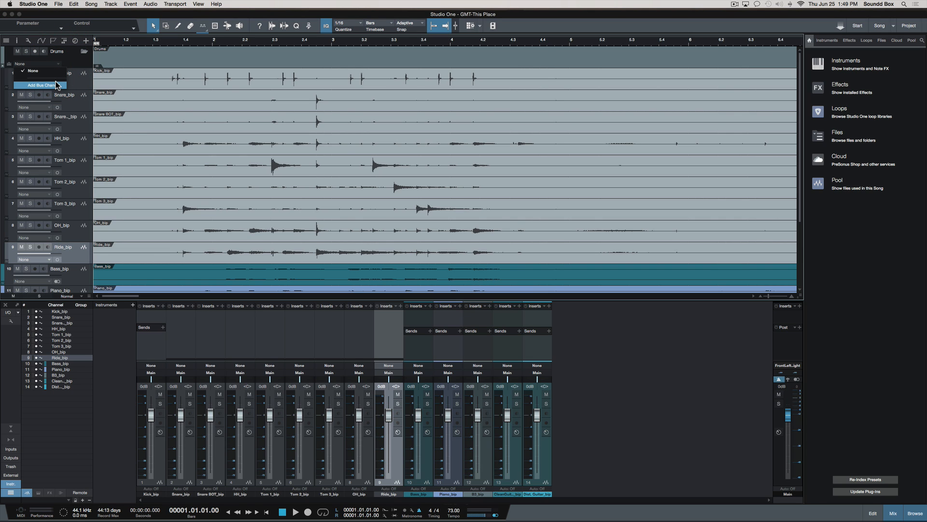
left_click(57, 85)
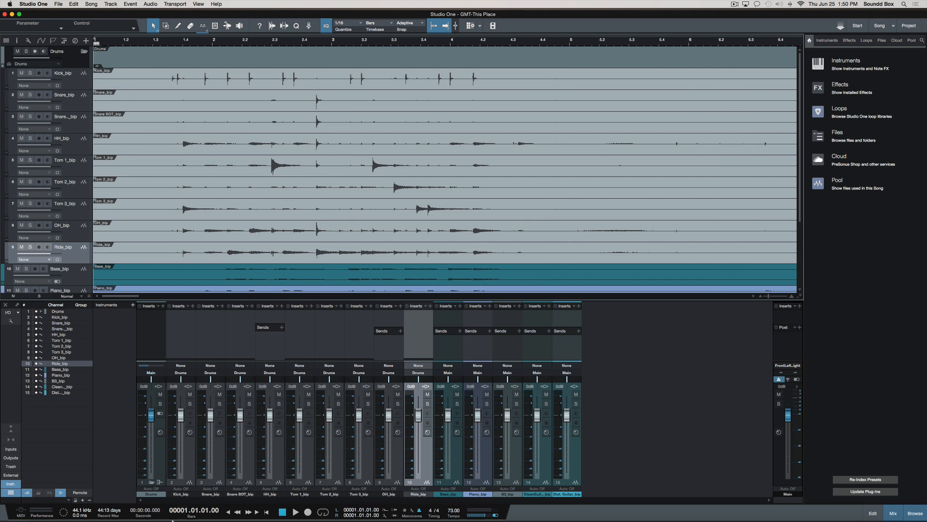
Step: Collapse and expand the Drums folder from its console bus channel and the track list to check the linked visibility
left_click(152, 484)
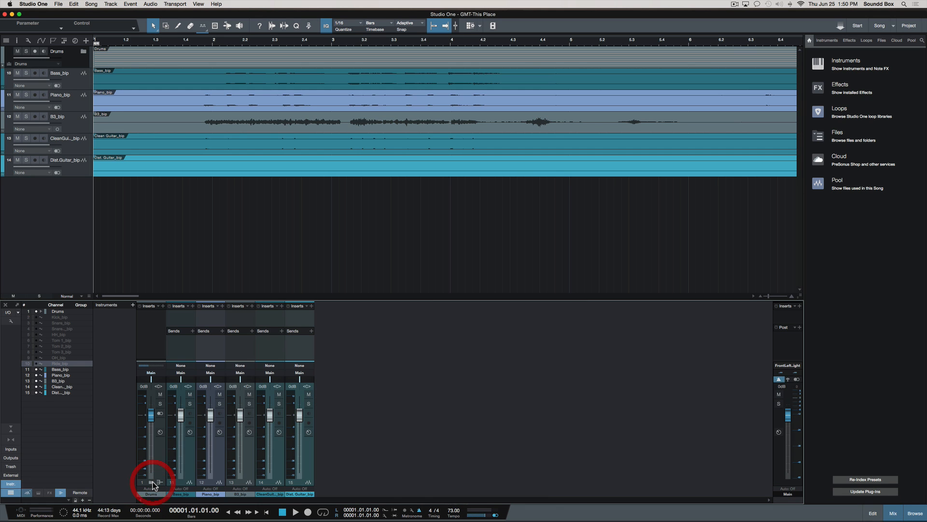
left_click(153, 483)
left_click(153, 483)
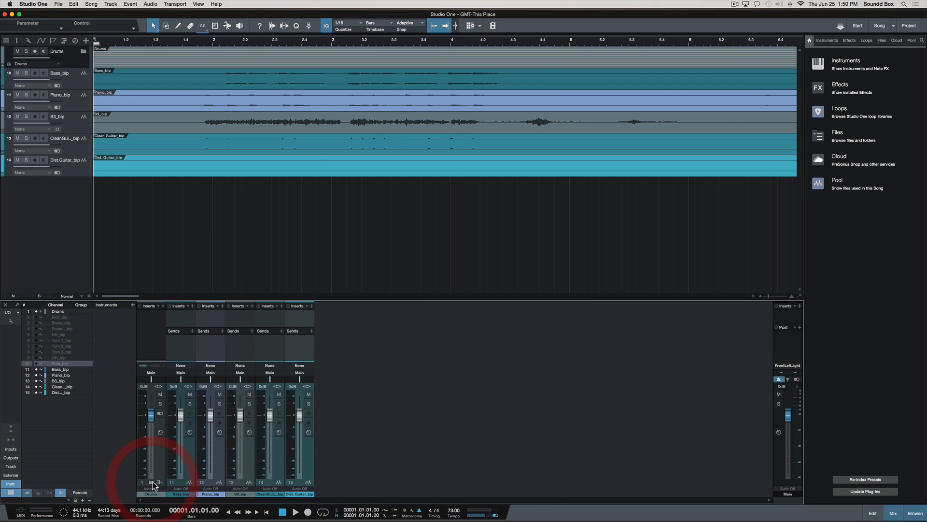
left_click(153, 484)
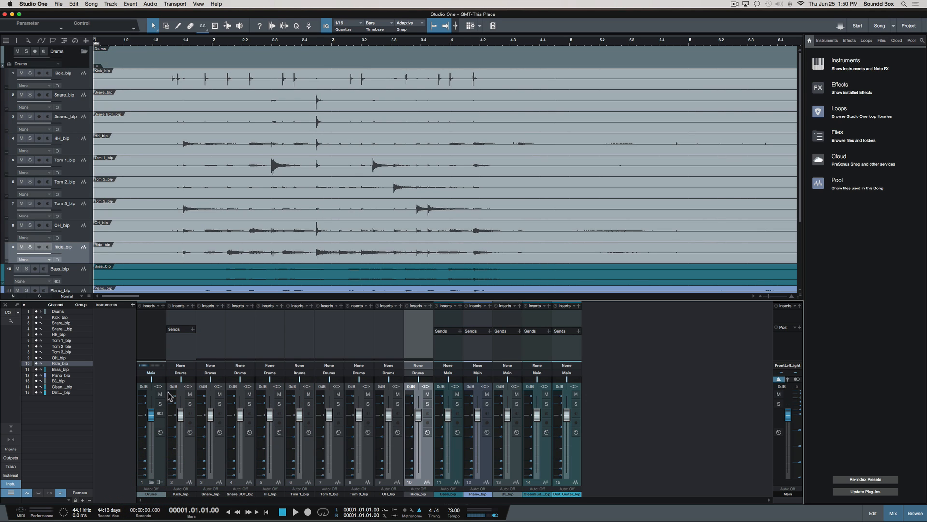
left_click(154, 321)
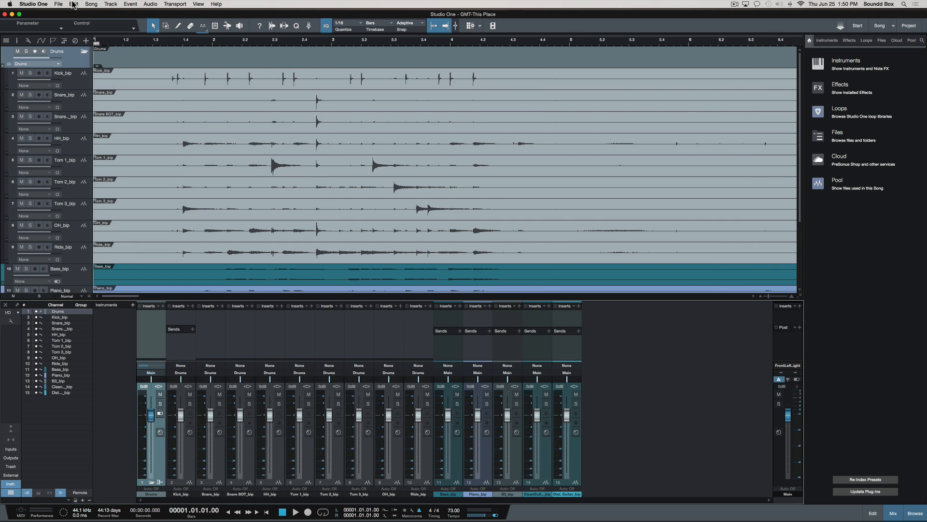
left_click(84, 51)
left_click(84, 51)
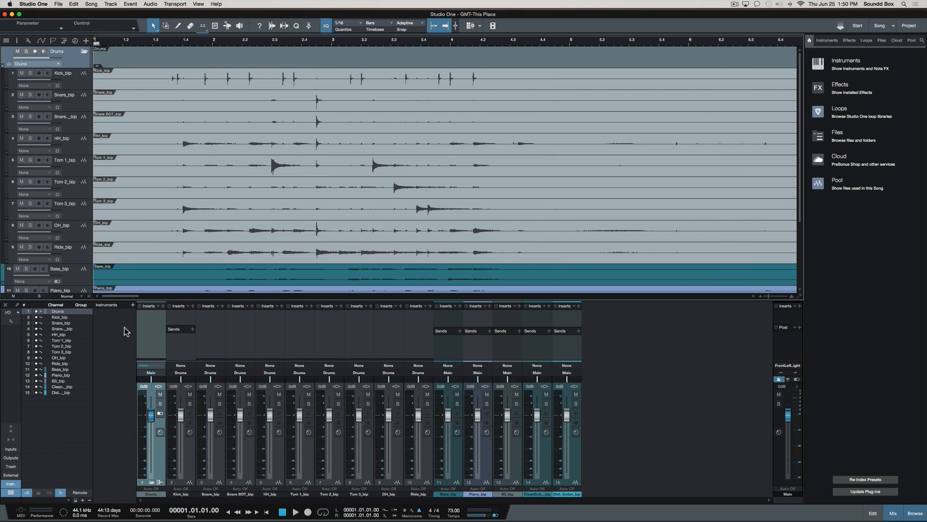
Step: Collapse and expand the Drums folder from its console bus channel, and review the bus assignment options of the folder track
left_click(152, 482)
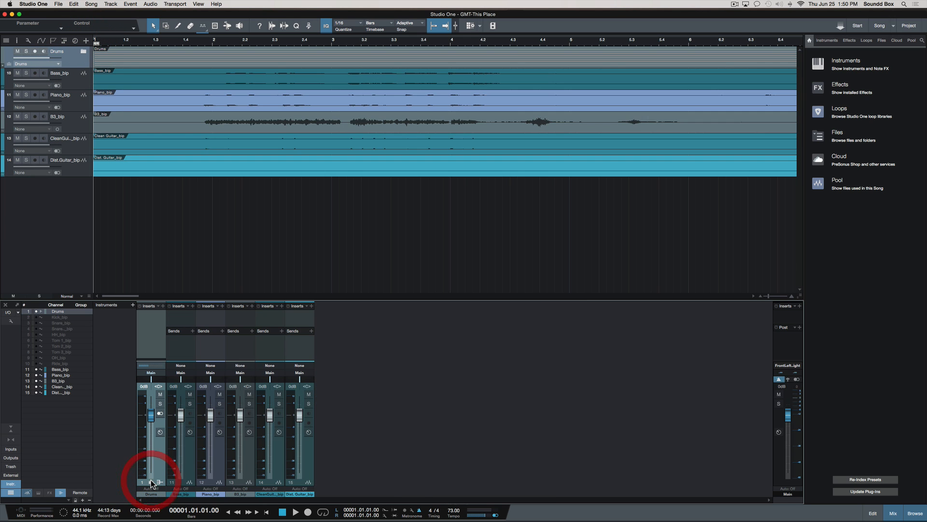
left_click(152, 482)
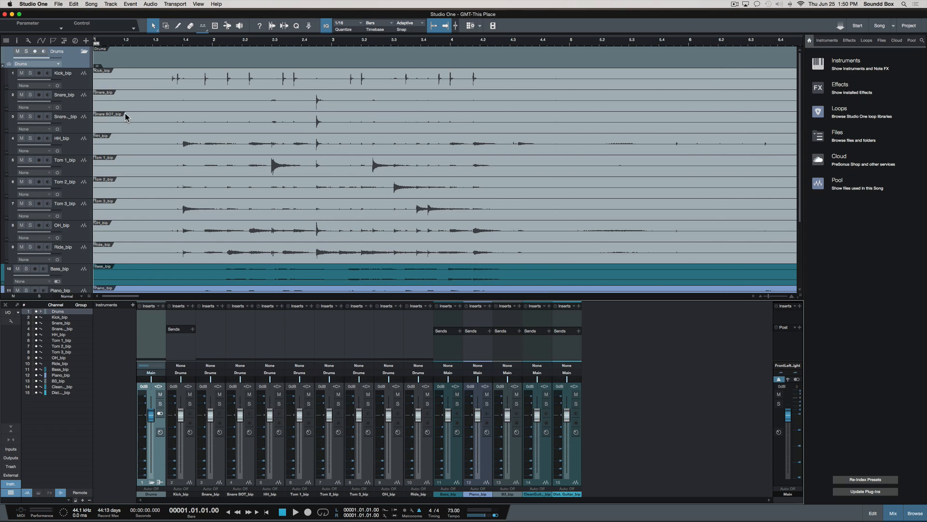
left_click(58, 63)
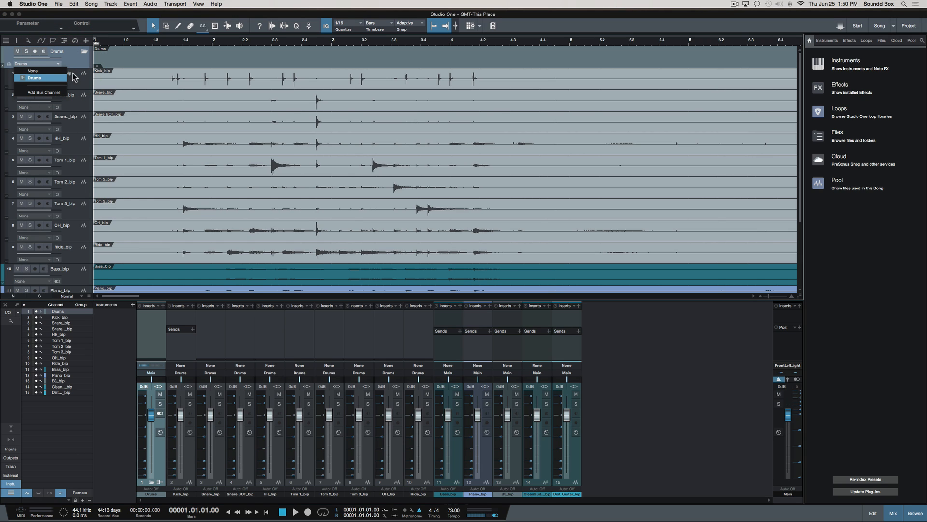
left_click(157, 464)
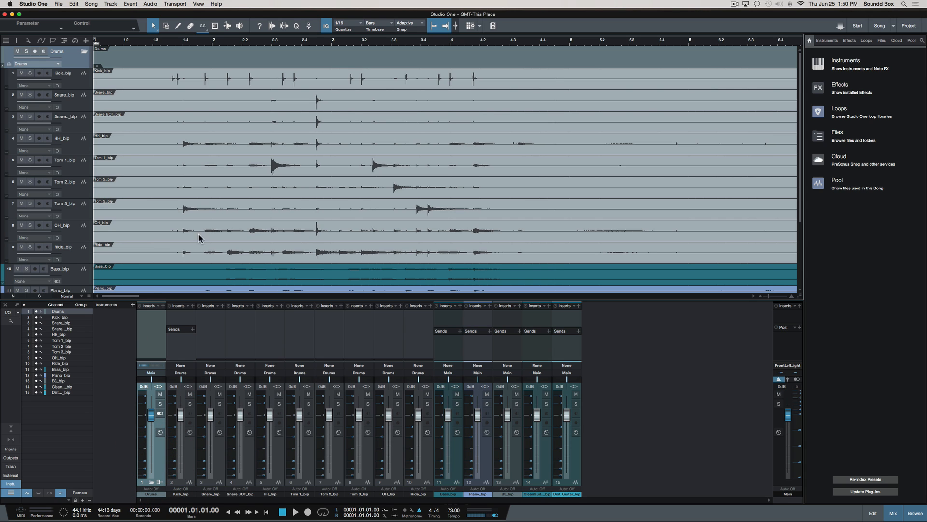
Step: Color the Drums bus channel dark green and look through the track list to check the color on the folder's tracks
scroll(212, 151, "down", 4)
scroll(212, 150, "up", 4)
left_click(157, 497)
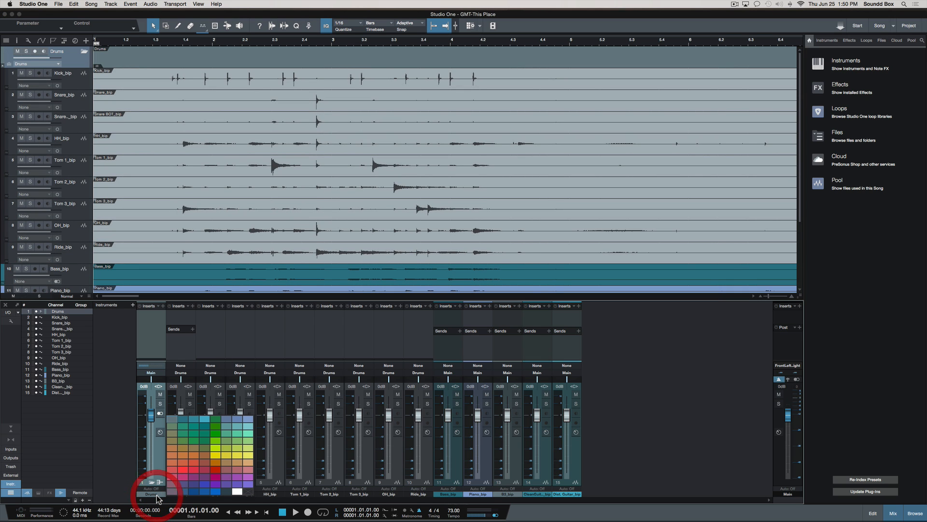
left_click(204, 440)
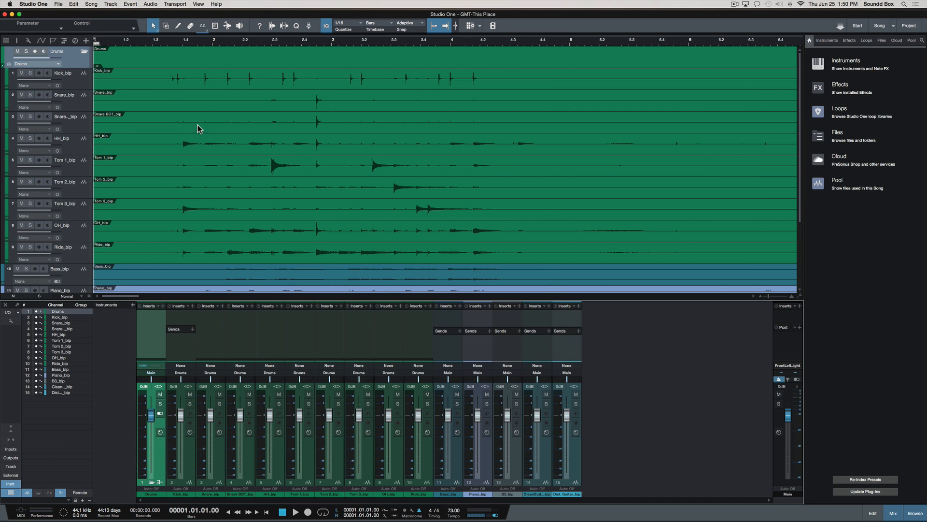
scroll(166, 101, "down", 3)
scroll(166, 100, "up", 3)
scroll(166, 100, "down", 3)
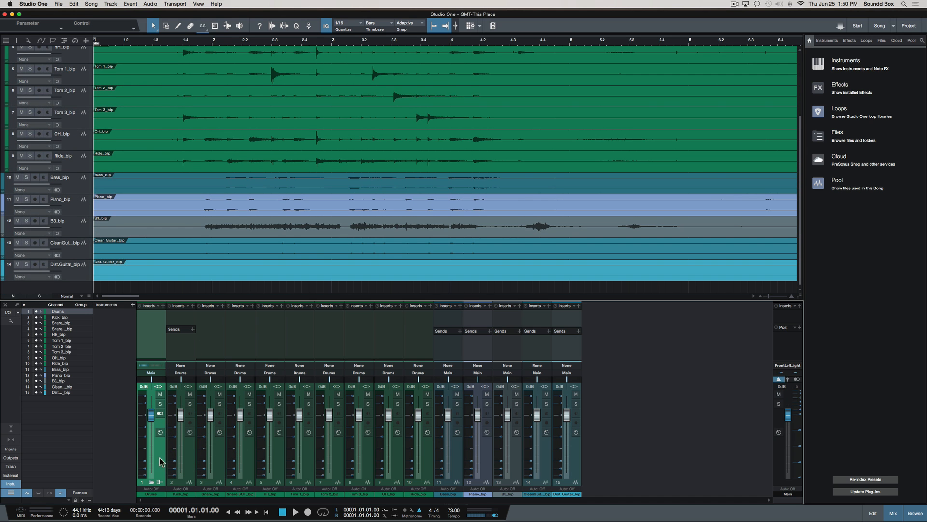
Step: Recolor the Drums bus channel yellow and give the Tom 3_bip channel its own red color
left_click(159, 495)
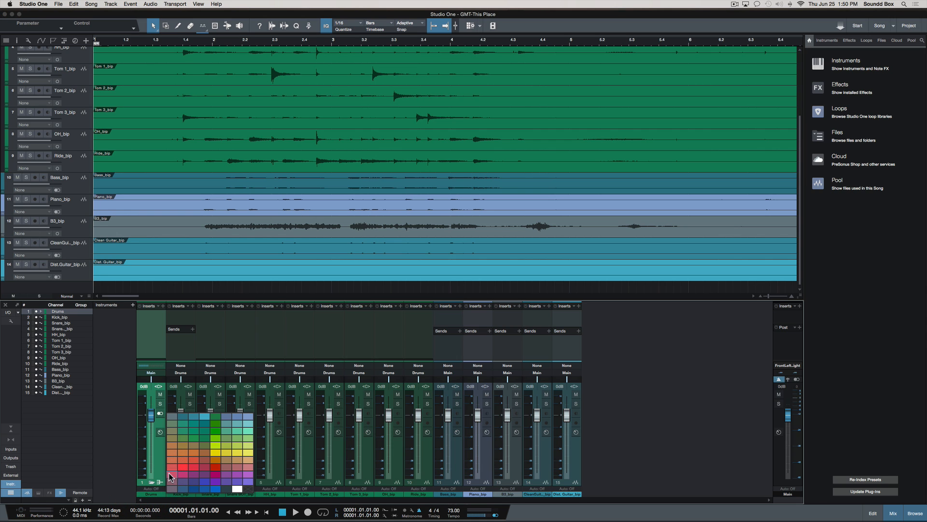
left_click(218, 453)
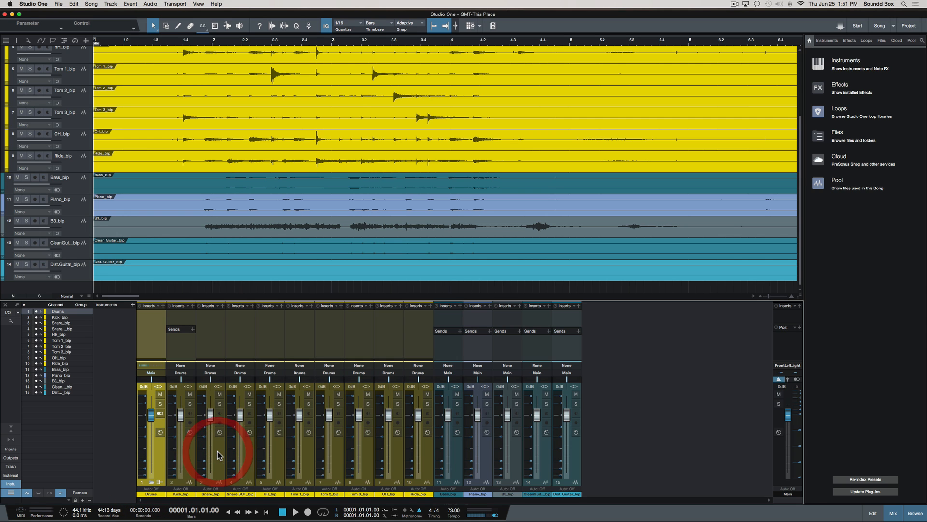
left_click(71, 122)
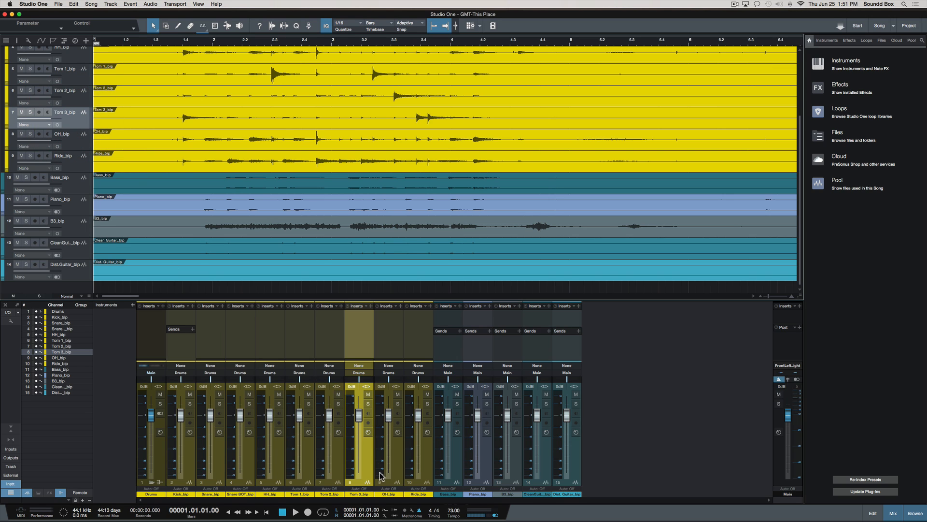
left_click(367, 493)
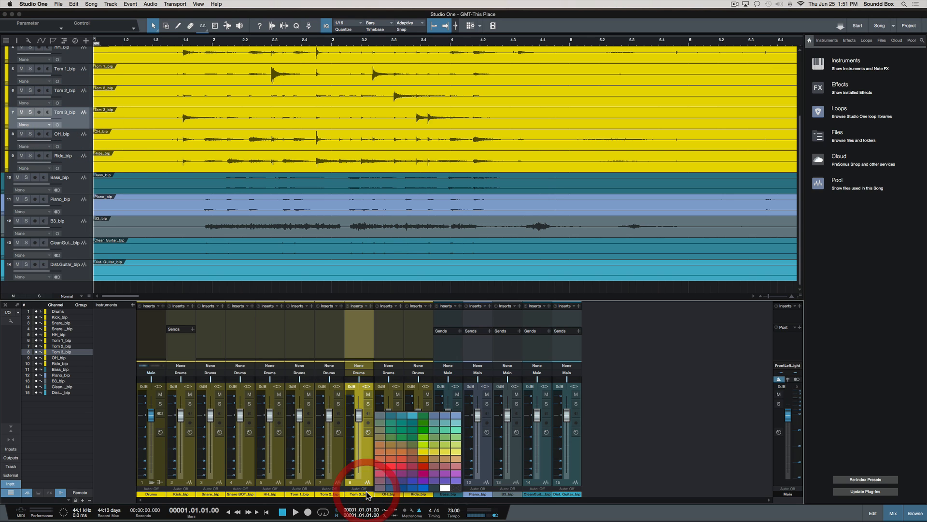
left_click(392, 465)
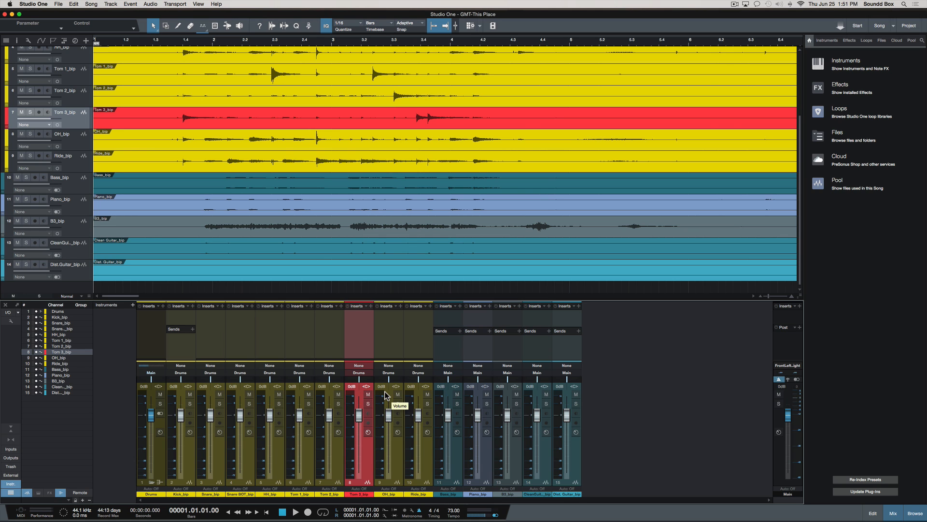
Step: Try a muted green and a light green on the Drums bus channel and its folder tracks
left_click(157, 495)
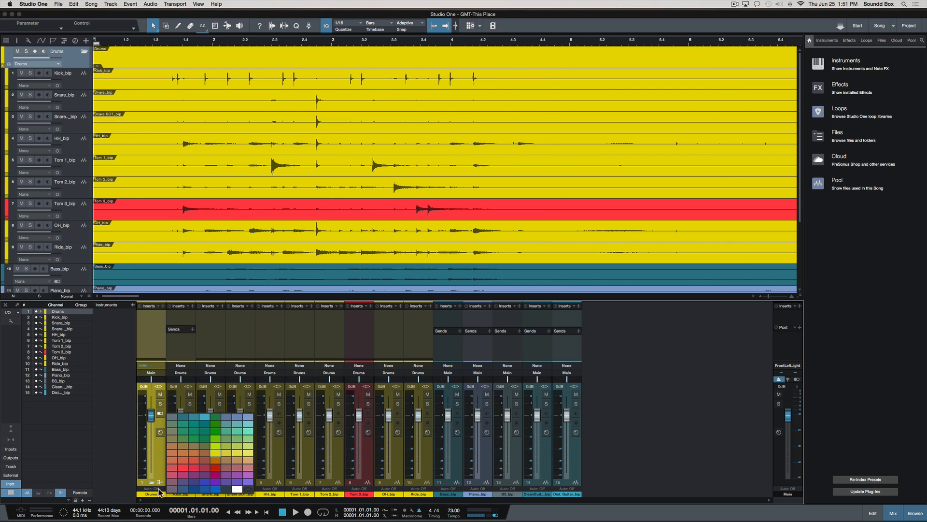
left_click(173, 425)
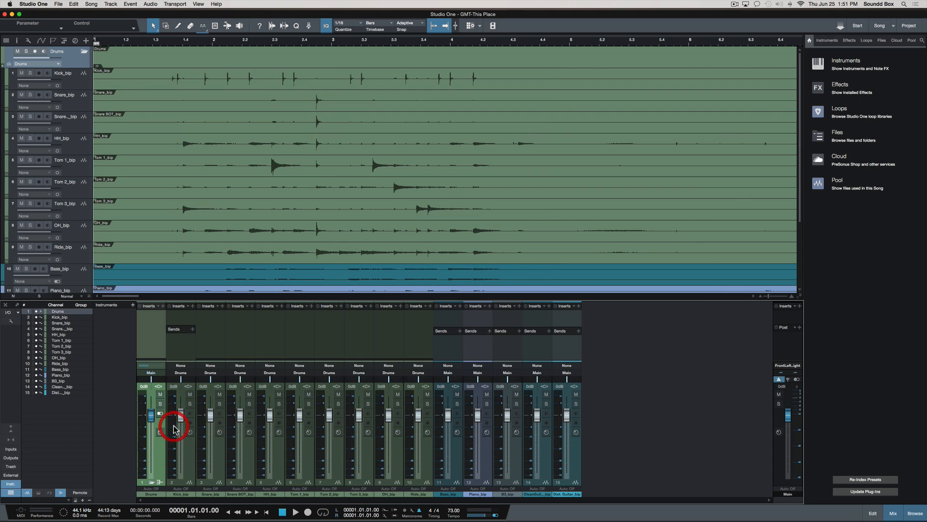
left_click(158, 494)
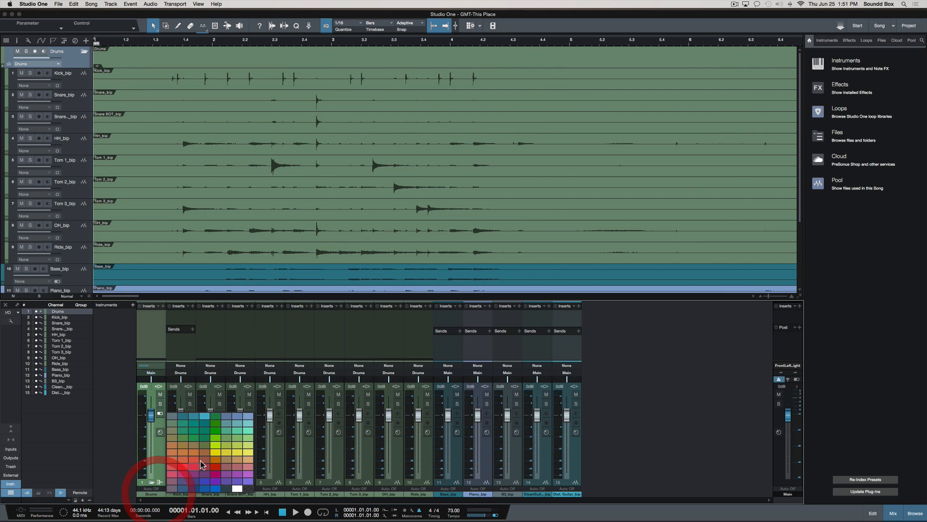
left_click(248, 442)
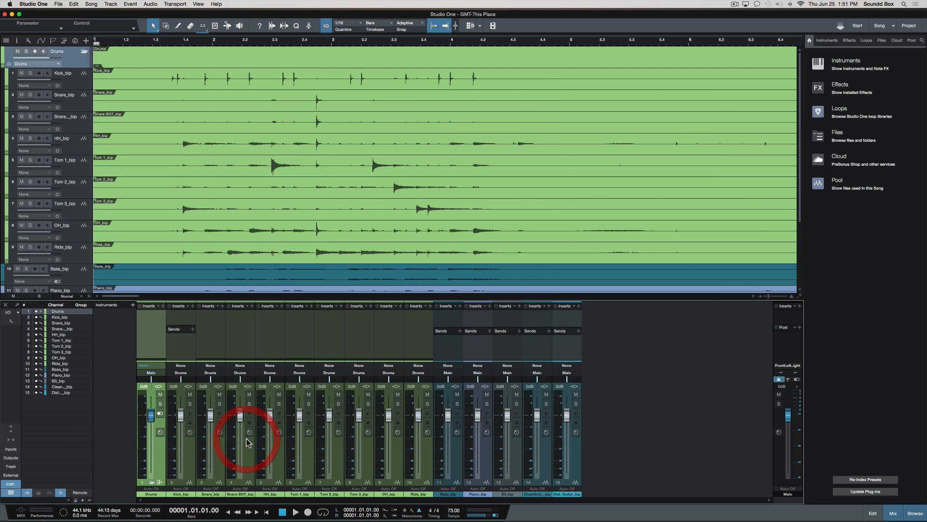
Step: Color the Drums bus channel and its folder tracks yellow, and collapse the Drums folder
left_click(155, 493)
left_click(211, 451)
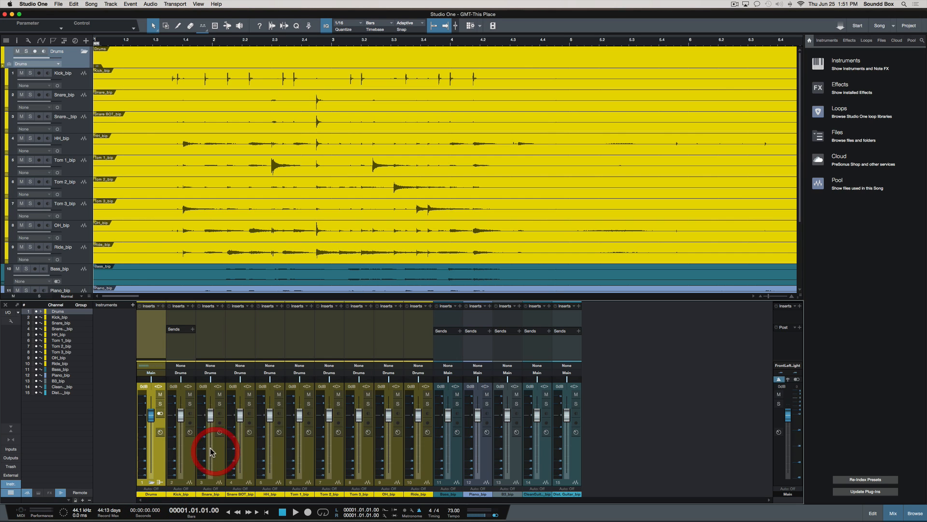
left_click(84, 52)
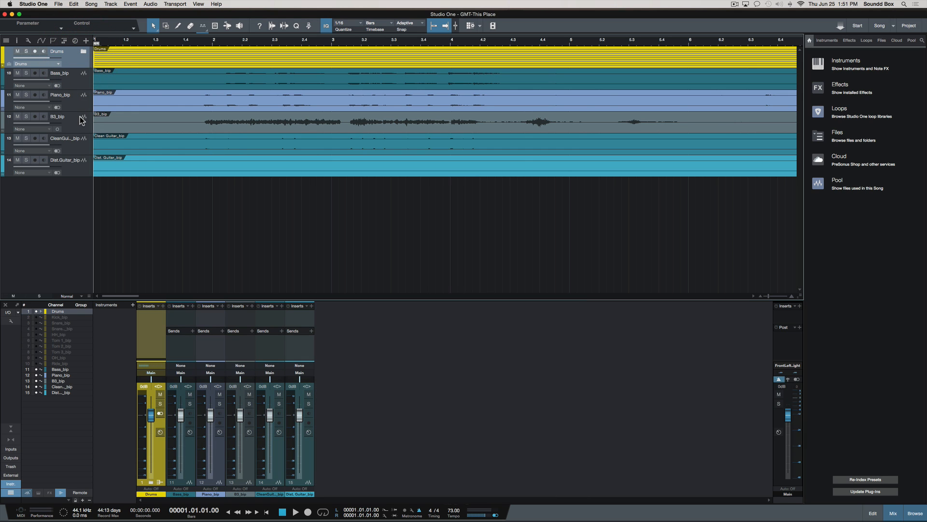
Step: Fit the full song length in the arrangement, and check CPU and disc load in the Performance Monitor before closing it
key("z")
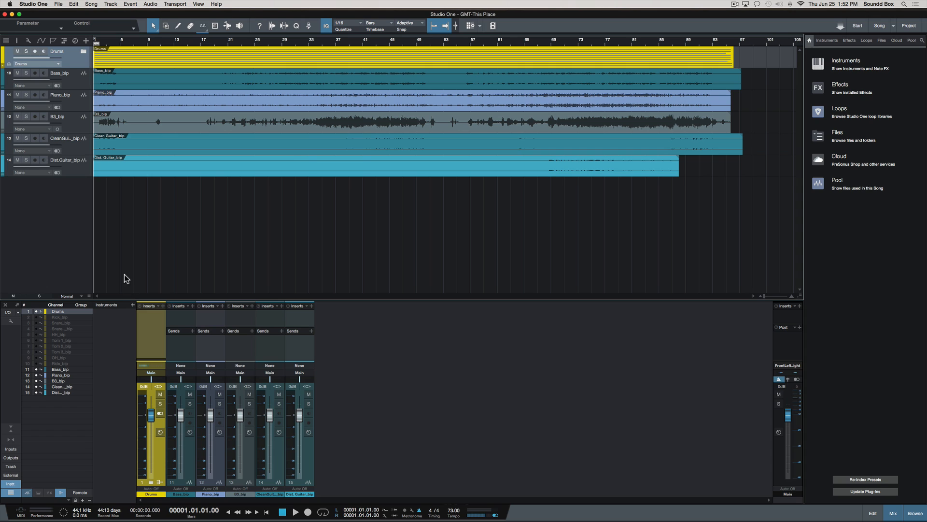
left_click(42, 509)
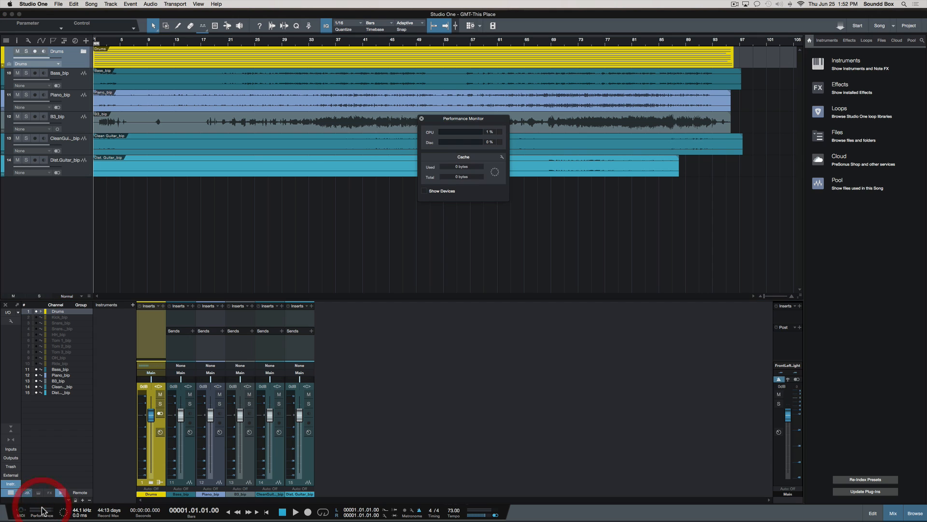
left_click(43, 510)
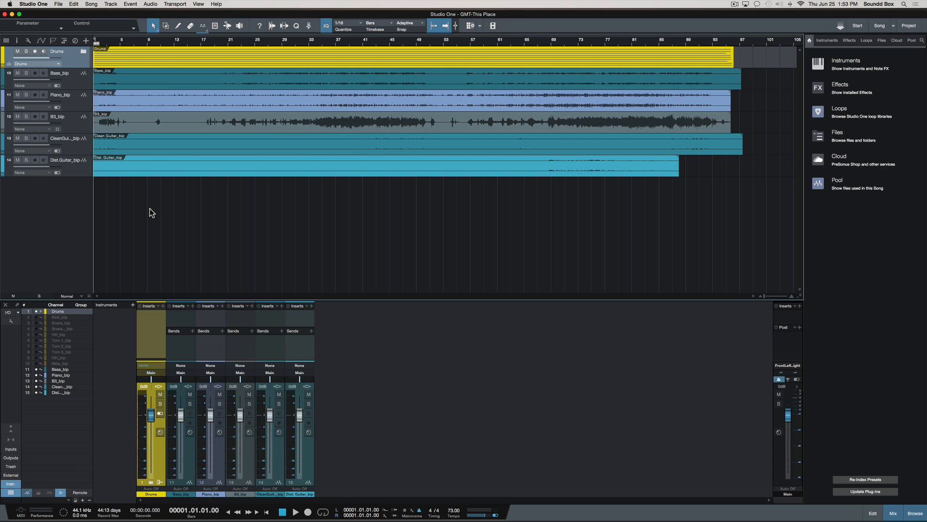
Step: Increase the track height to Large and select the audio events inside the collapsed Drums folder
key("shift+e")
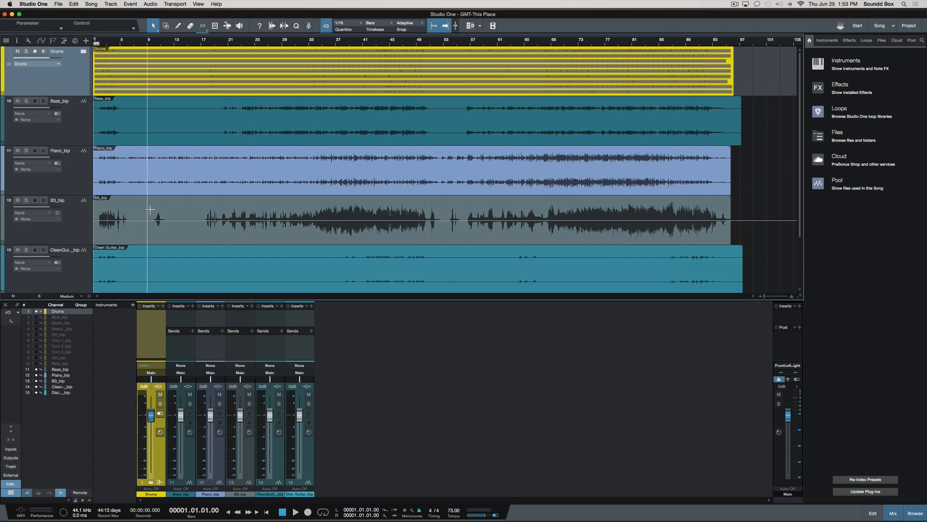
key("shift+e")
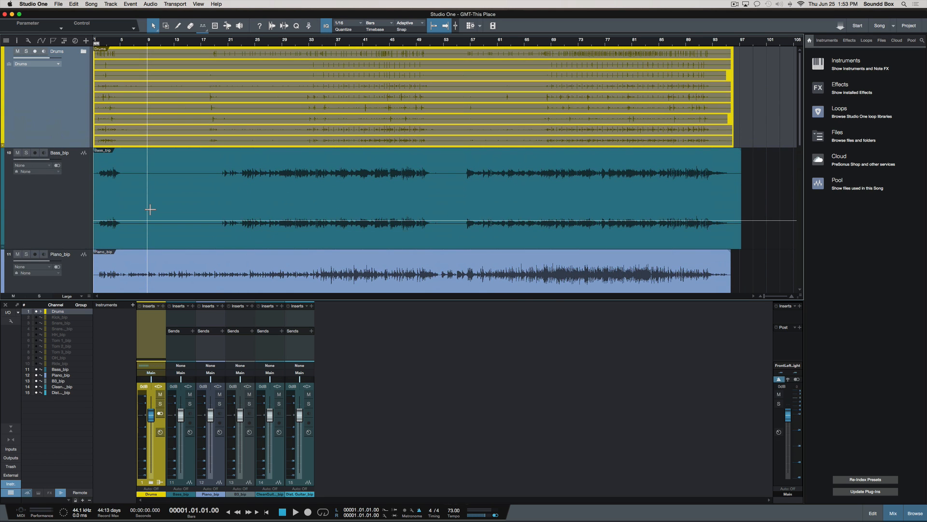
key("shift+e")
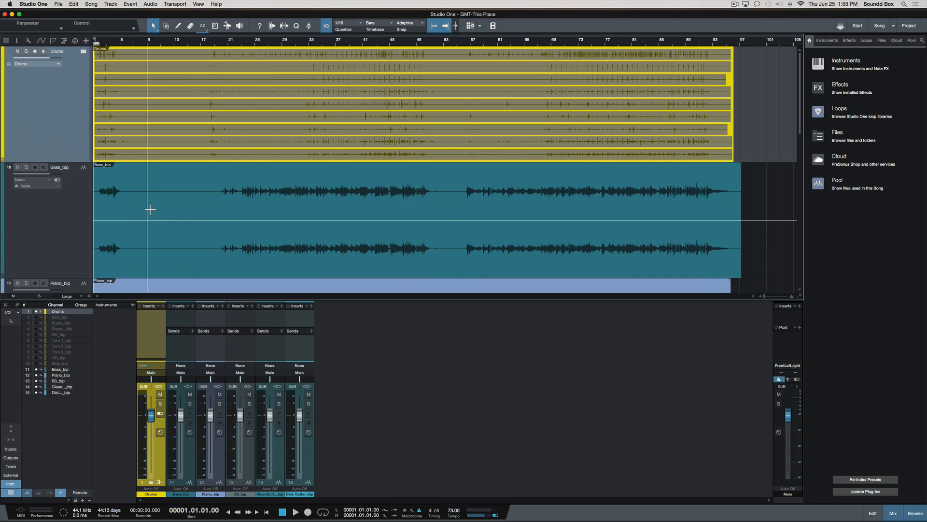
left_click(248, 126)
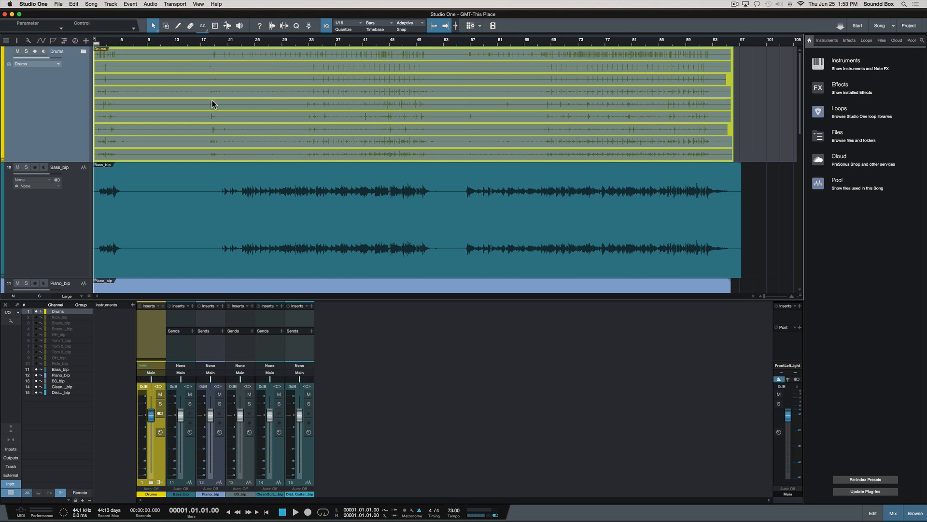
Step: Expand and collapse the Drums folder twice to compare its waveform overview with the individual drum tracks
left_click(83, 54)
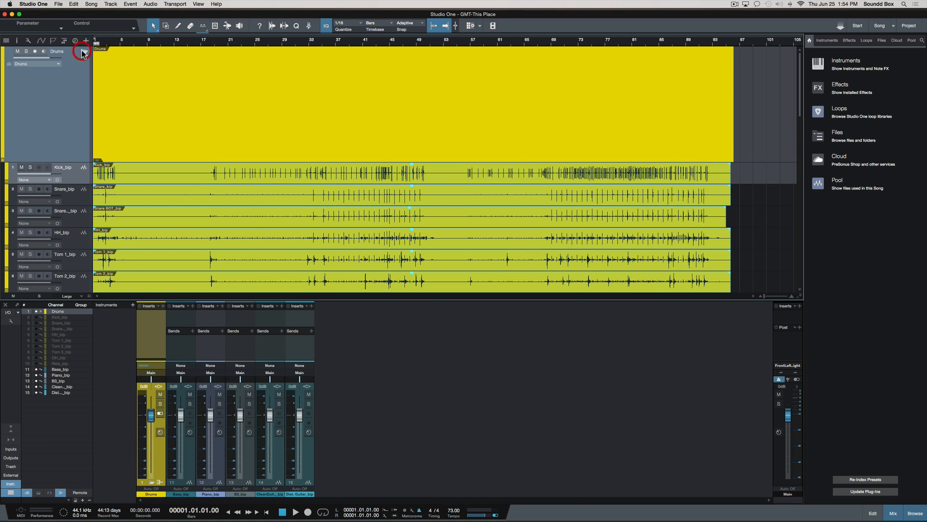
left_click(83, 52)
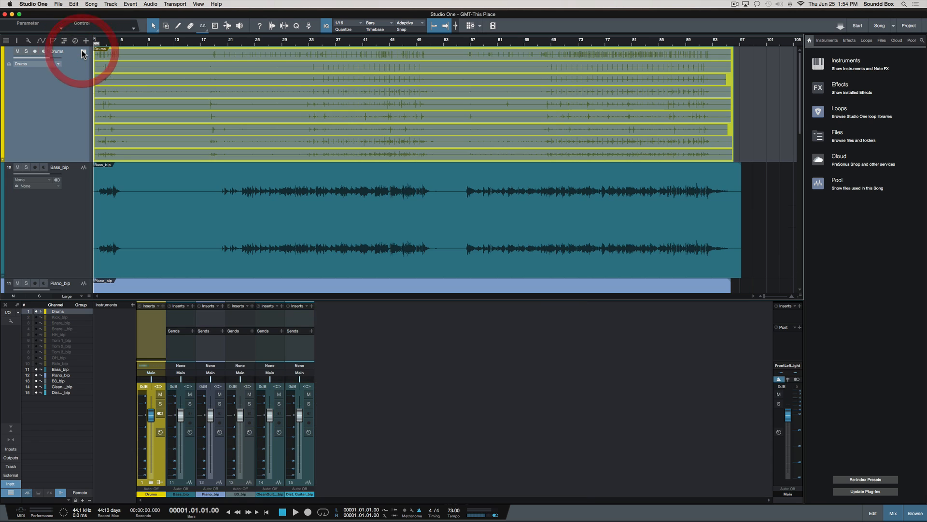
left_click(83, 52)
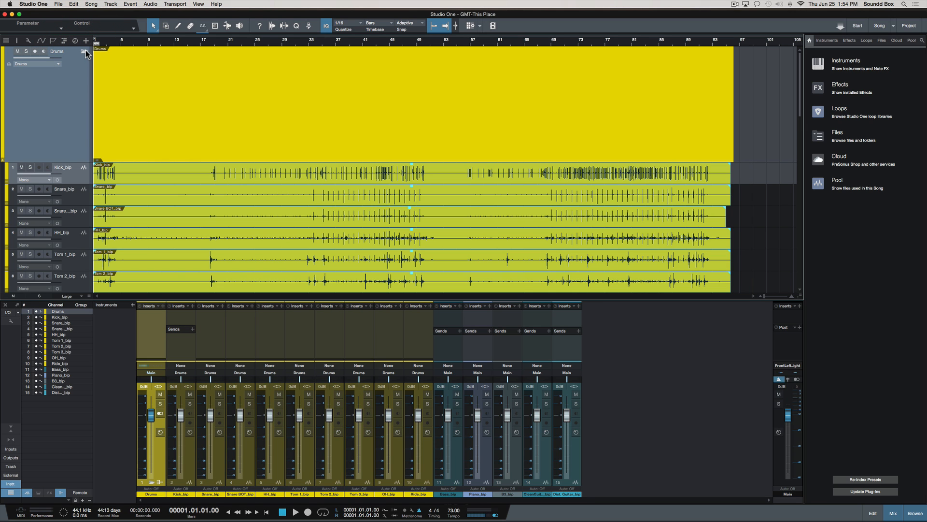
left_click(84, 51)
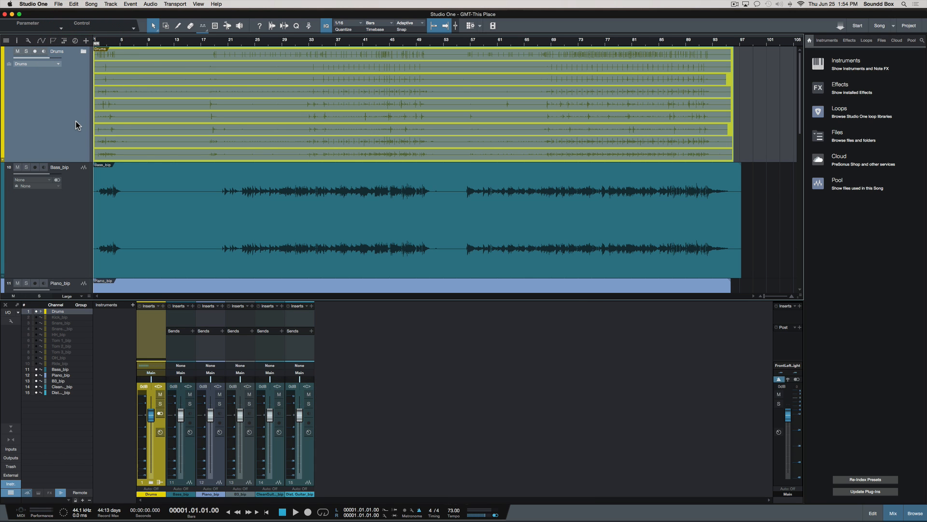
Step: Reduce the track height to Medium and expand the Drums folder to show its individual tracks
scroll(77, 120, "down", 6)
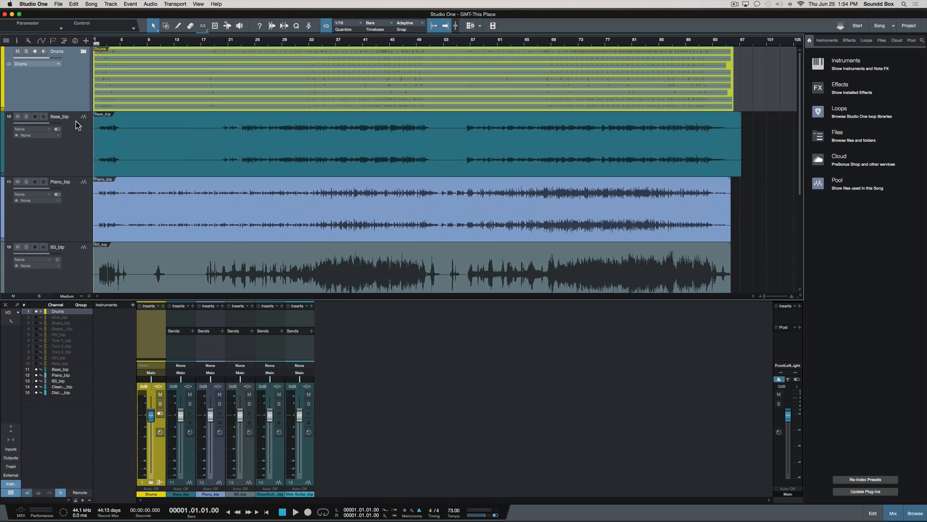
left_click(85, 52)
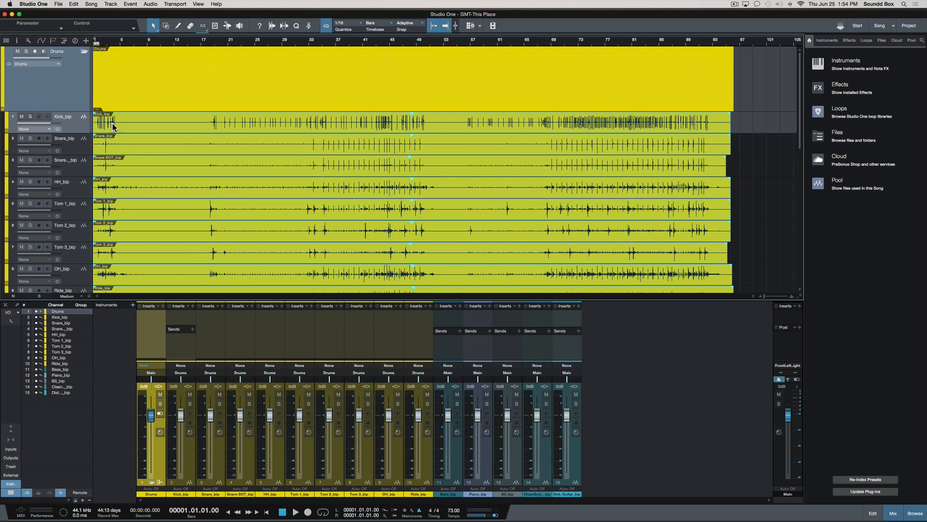
Step: Select the drum clips one at a time, from Kick_bip down to OH_bip, to check that each is individually selectable
left_click(182, 123)
left_click(208, 145)
left_click(270, 165)
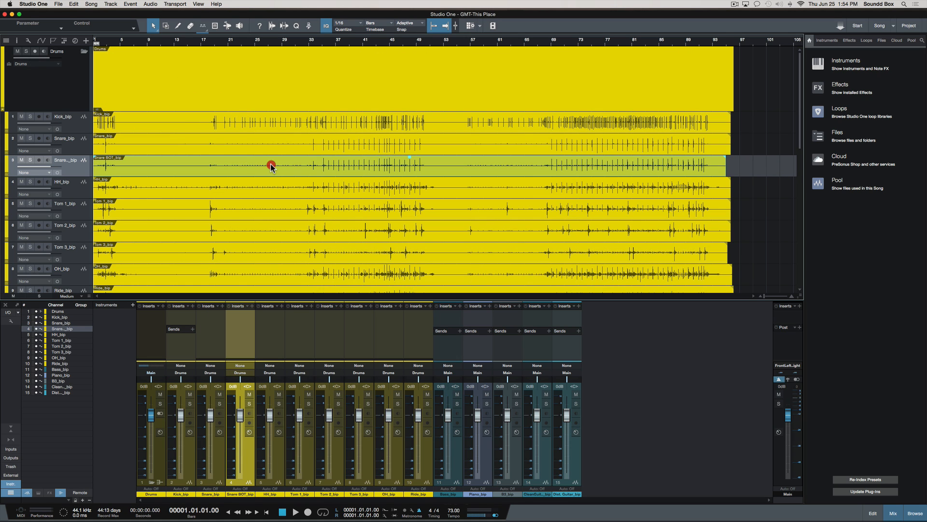
left_click(307, 189)
left_click(310, 207)
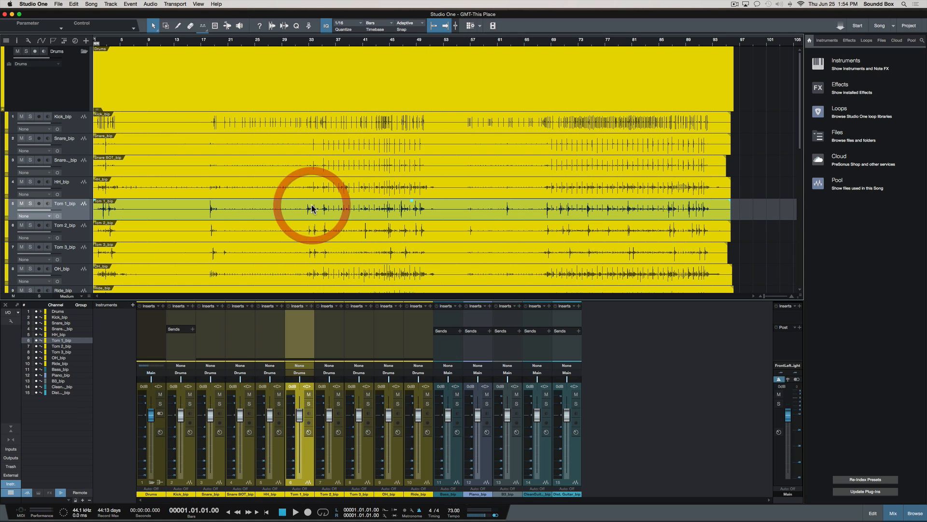
left_click(359, 234)
scroll(360, 229, "down", 3)
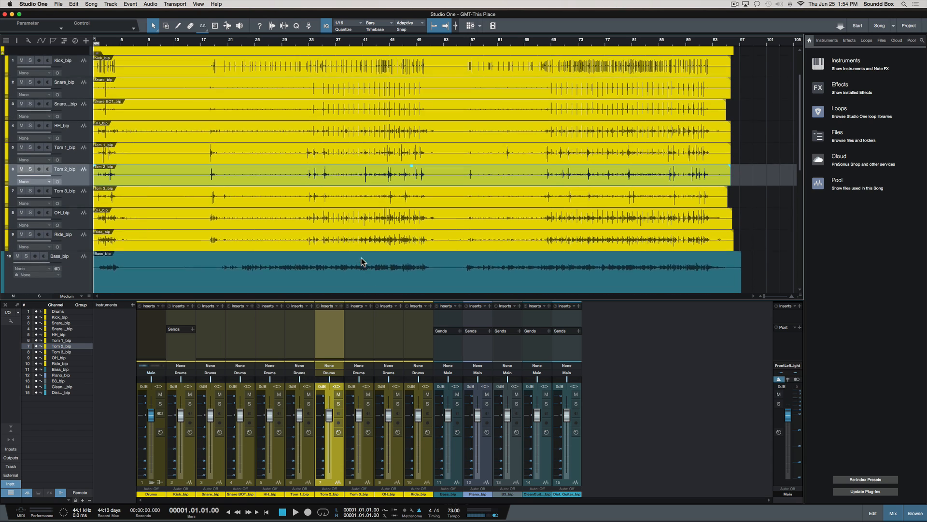
left_click(364, 208)
left_click(363, 232)
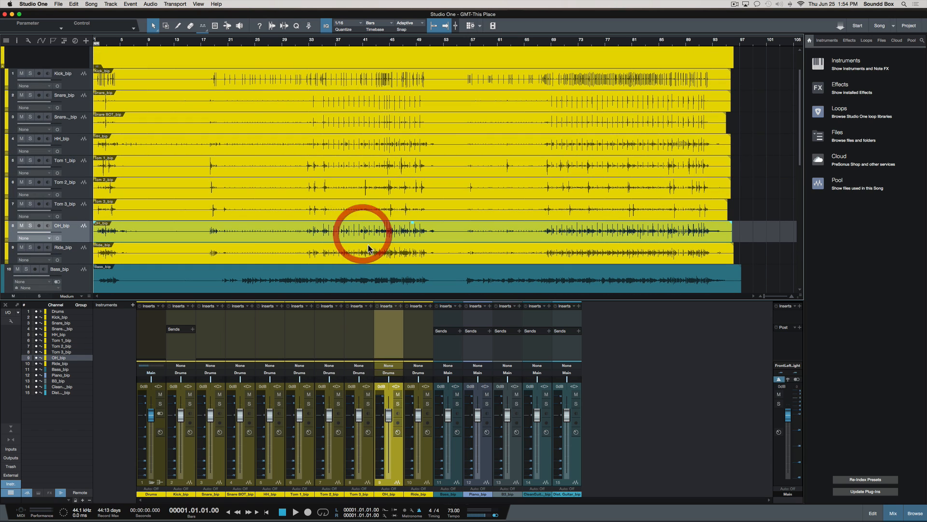
Step: Select the Ride_bip and Snare_bip clips individually, and examine the kick and snare waveforms at Large track height
left_click(372, 253)
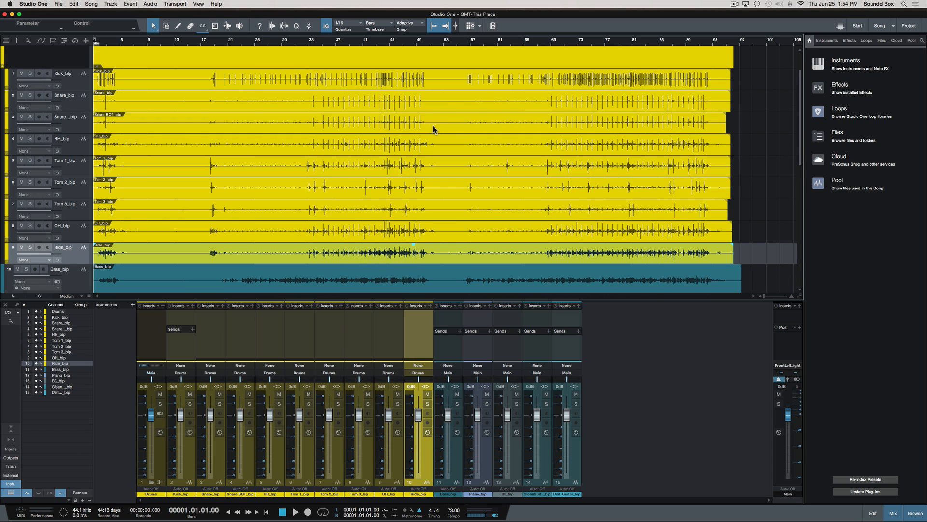
left_click(444, 96)
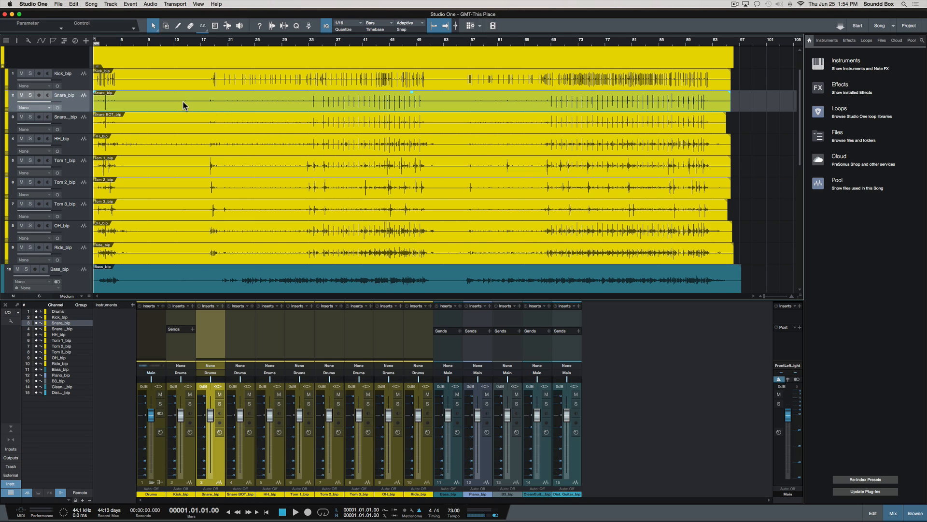
scroll(183, 105, "up", 10)
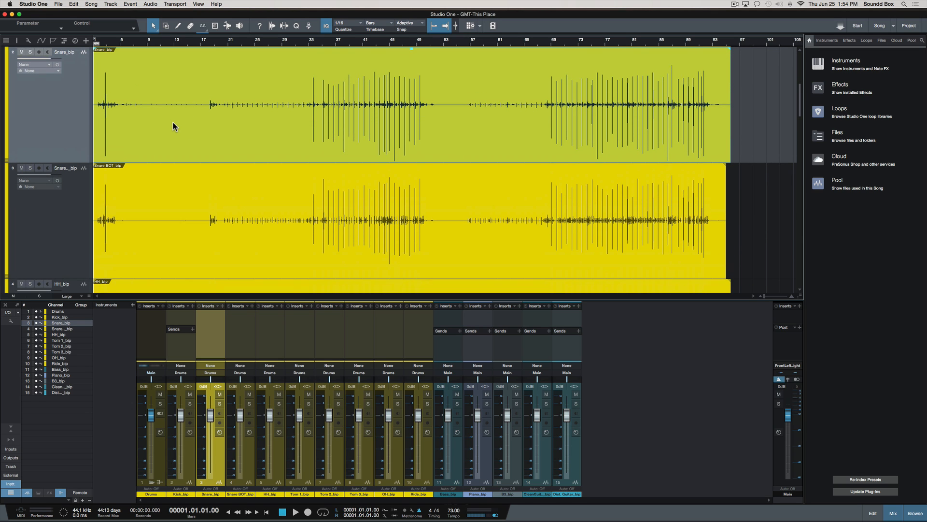
scroll(174, 128, "up", 3)
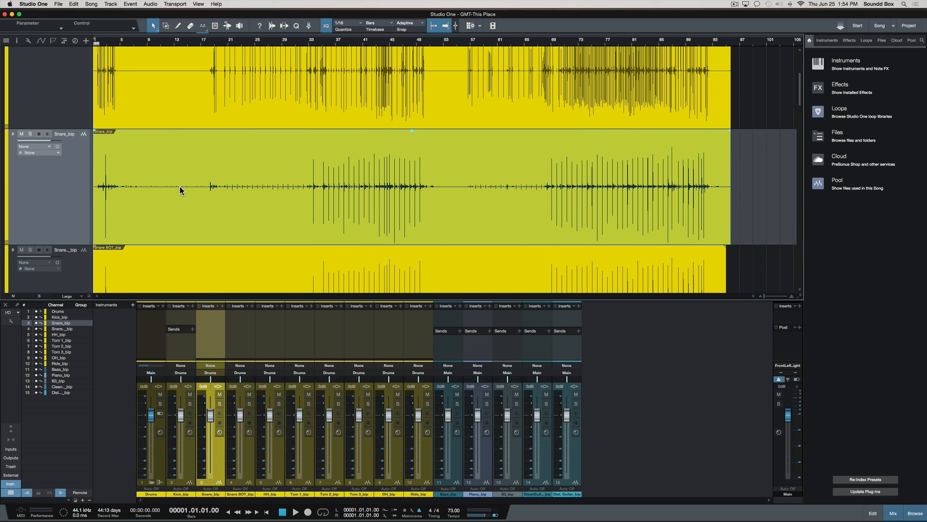
scroll(179, 190, "down", 3)
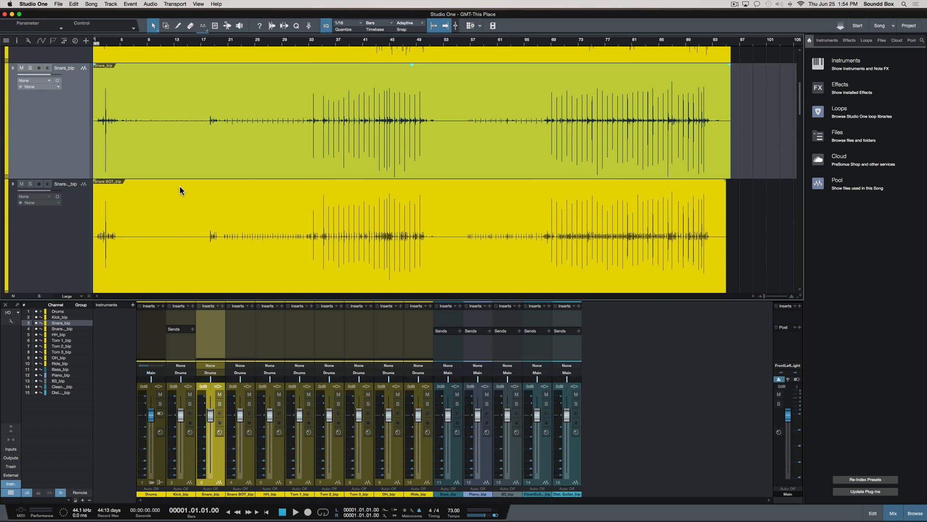
scroll(164, 145, "up", 5)
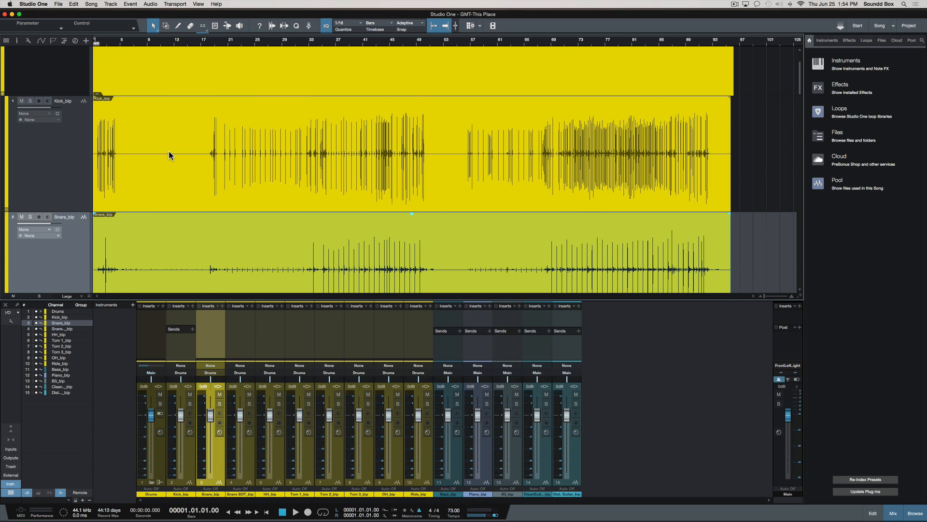
scroll(169, 155, "down", 5)
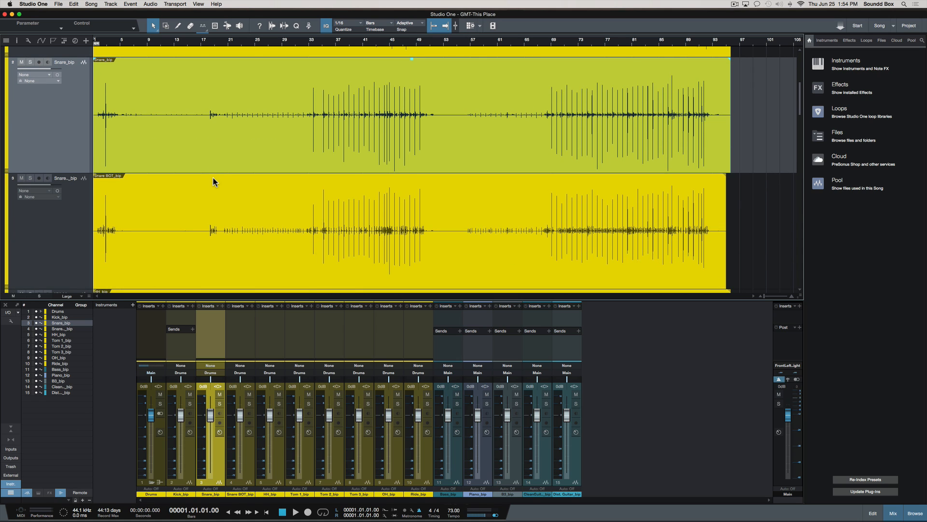
scroll(220, 141, "up", 3)
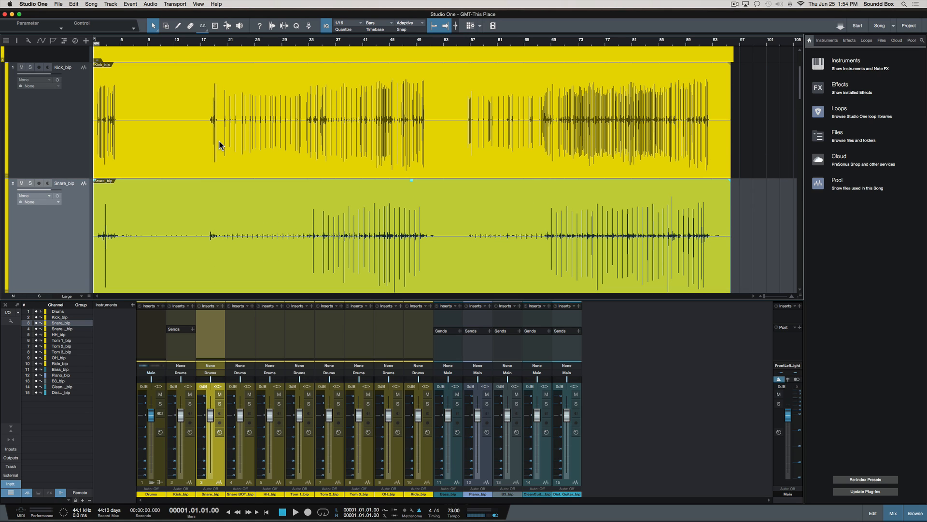
scroll(225, 138, "down", 5)
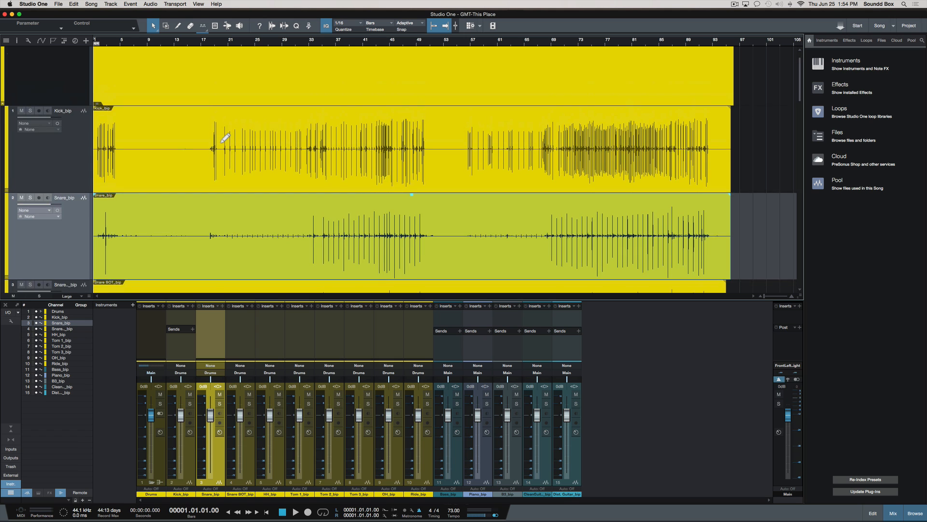
Step: Set the track height to Normal and select the Kick_bip and Snare_bip clips one at a time
scroll(225, 138, "down", 2)
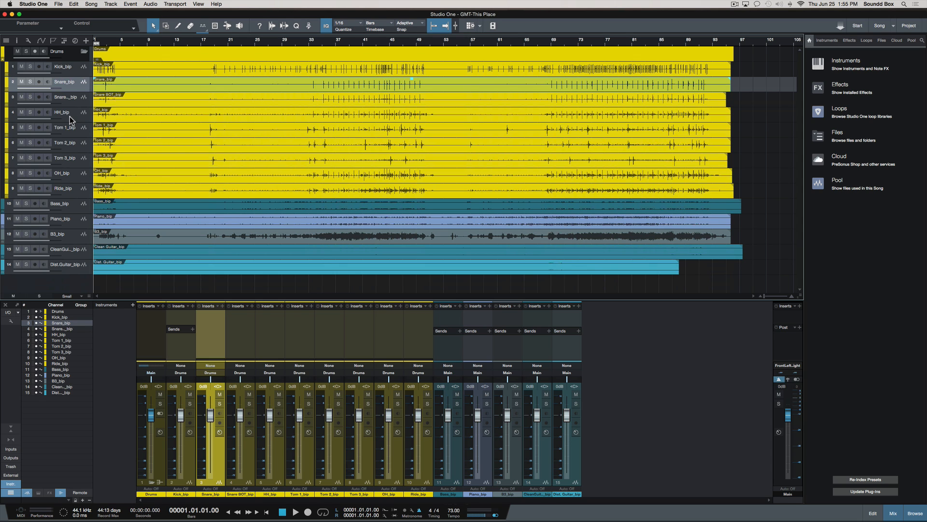
scroll(70, 120, "up", 1)
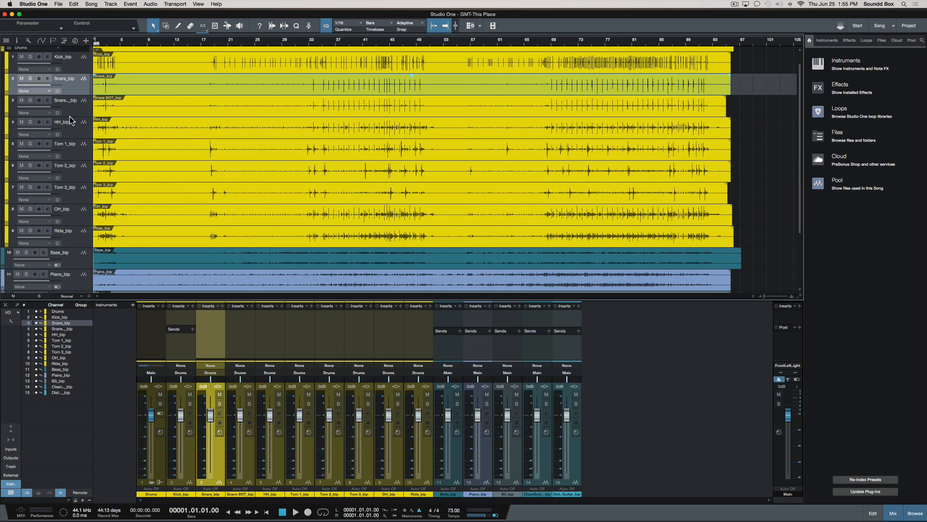
scroll(70, 120, "up", 1)
scroll(72, 128, "up", 1)
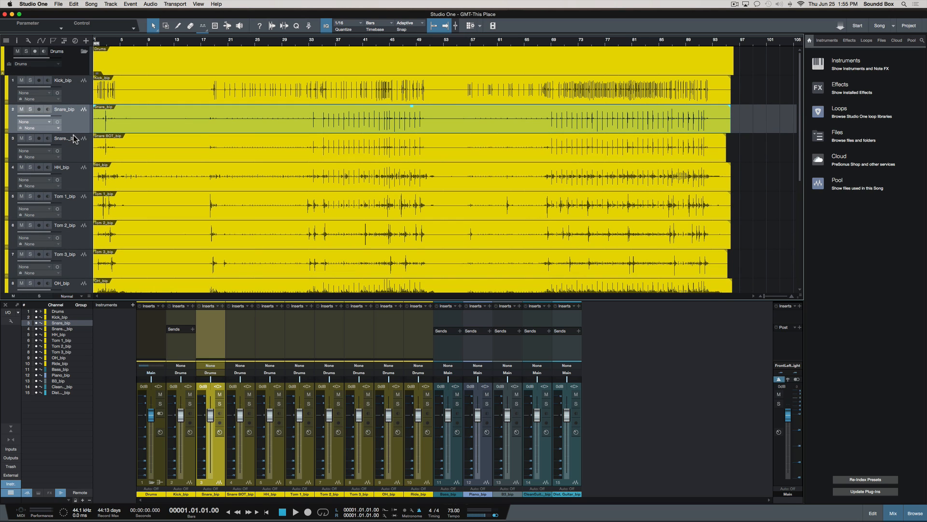
left_click(172, 97)
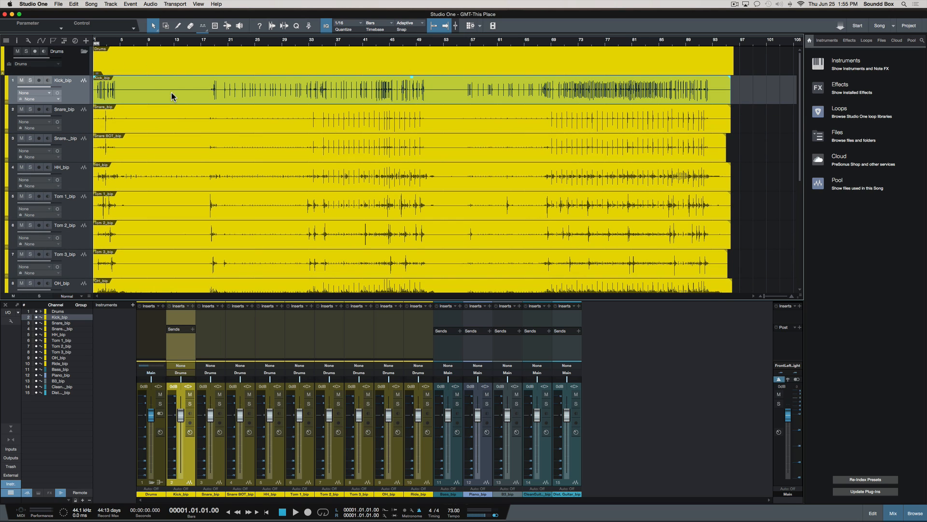
left_click(184, 127)
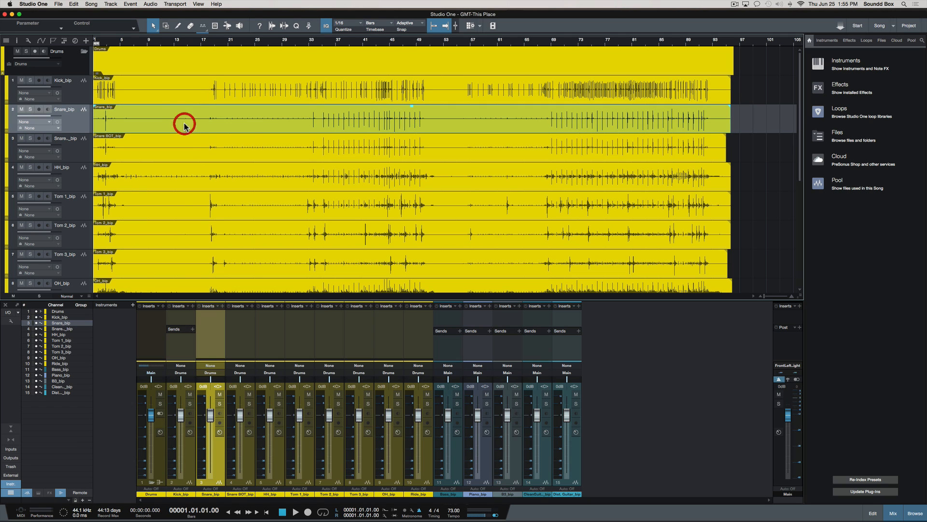
Step: Group all tracks inside the Drums folder as Drums, toggling the folder's grouping off and on to compare it in the channel list
left_click(8, 65)
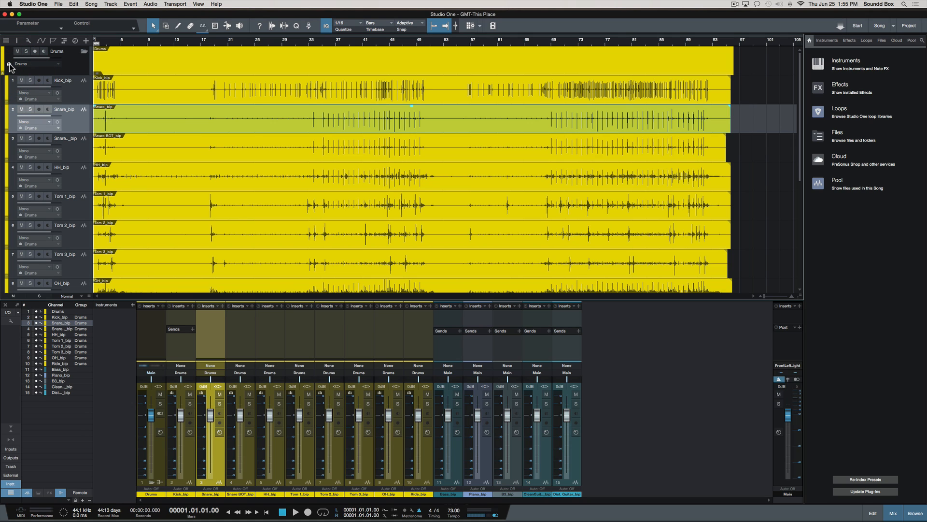
left_click(9, 64)
left_click(9, 65)
left_click(84, 335)
left_click(82, 354)
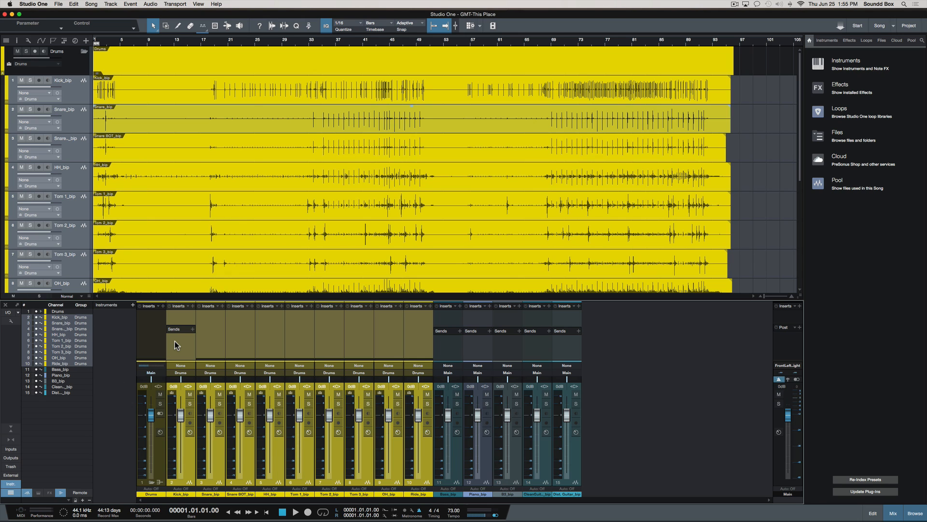
left_click(9, 64)
left_click(9, 64)
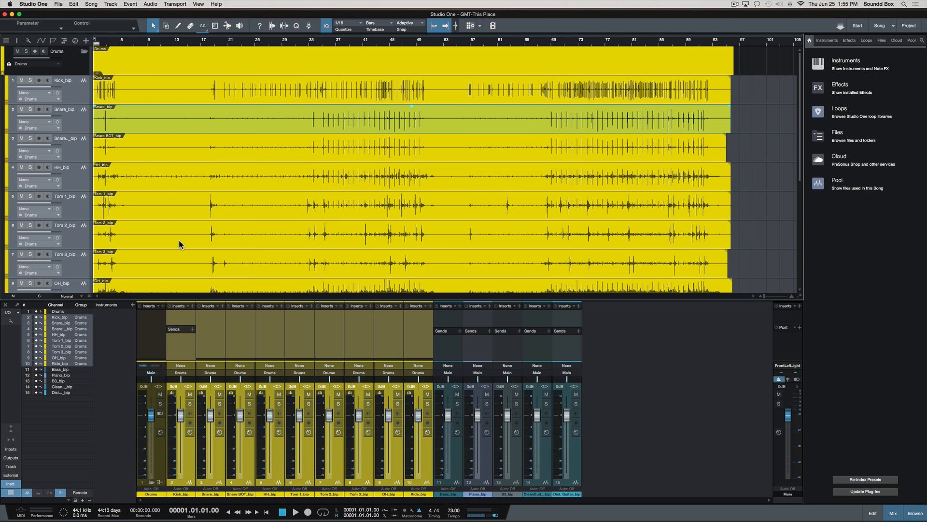
Step: Check the Drums group's options and group indicators on the Snare BOT and Snare channels in the mixer
left_click(231, 394)
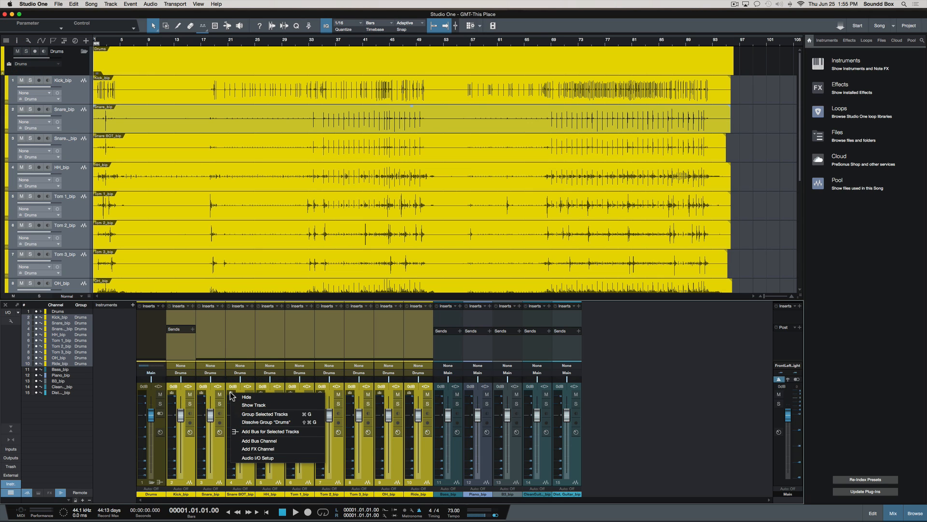
left_click(231, 389)
left_click(227, 389)
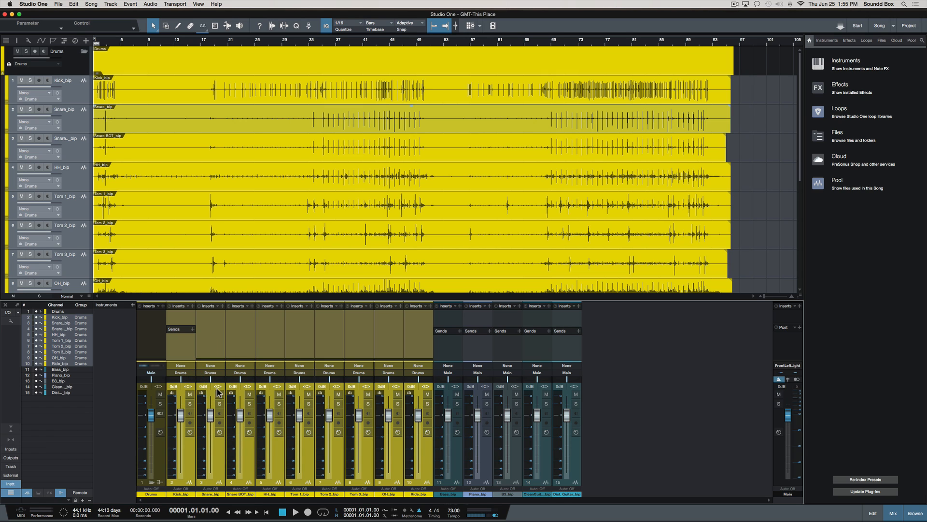
left_click(201, 392)
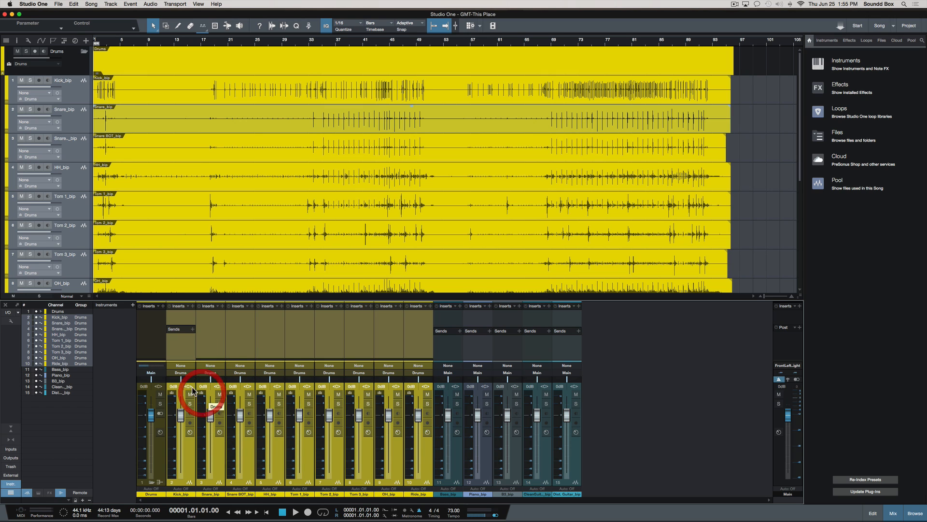
Step: Ungroup the Drums folder's tracks, select only the Snare BOT_bip clip, and turn the folder's grouping back on
left_click(9, 65)
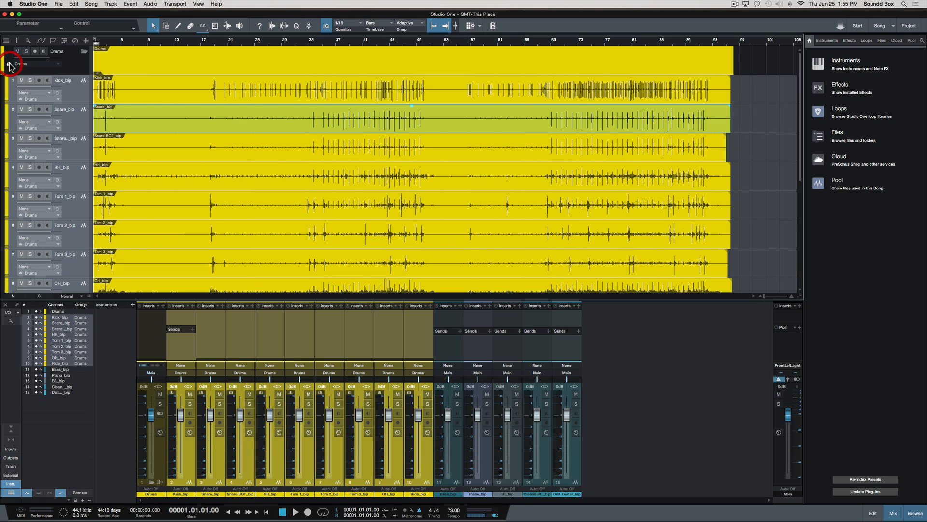
left_click(9, 65)
left_click(179, 145)
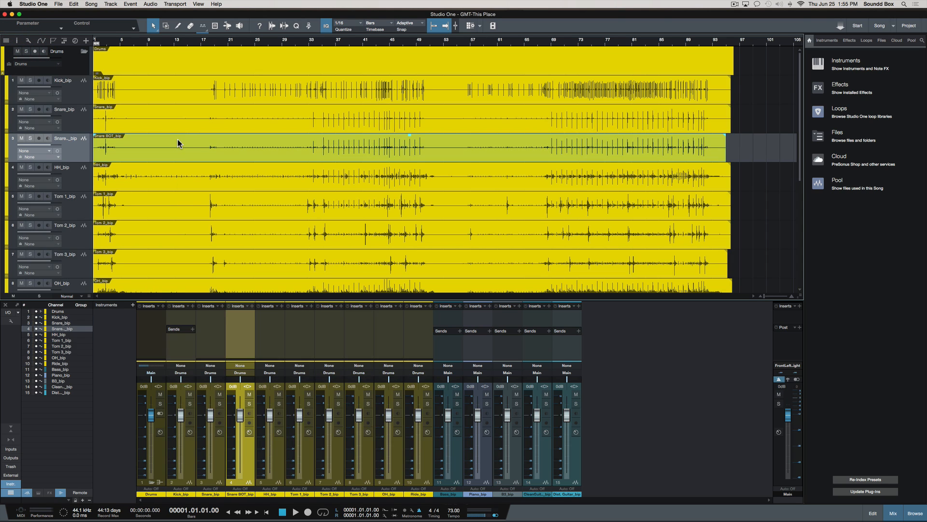
left_click(8, 64)
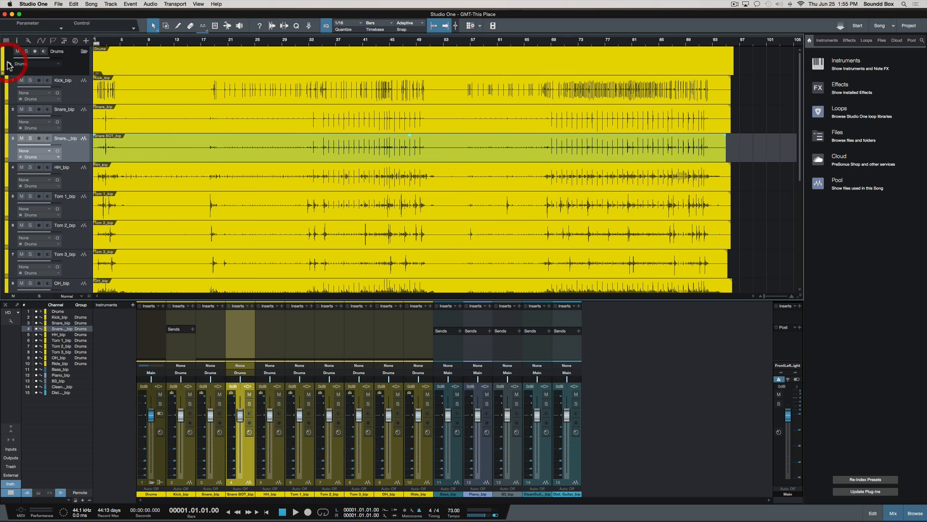
Step: Select all grouped drum clips and split them together with the Split tool between bars 13 and 17
left_click(216, 105)
left_click(216, 106)
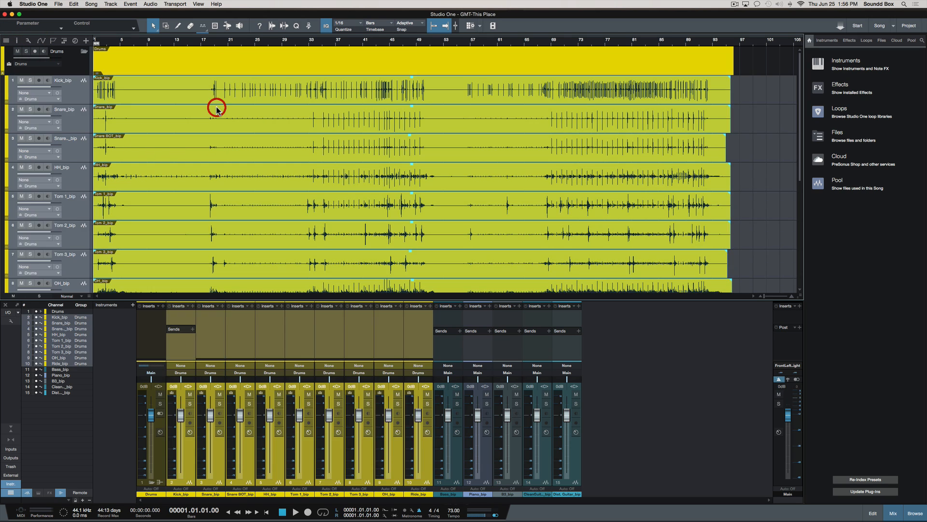
scroll(220, 198, "down", 5)
scroll(223, 182, "up", 3)
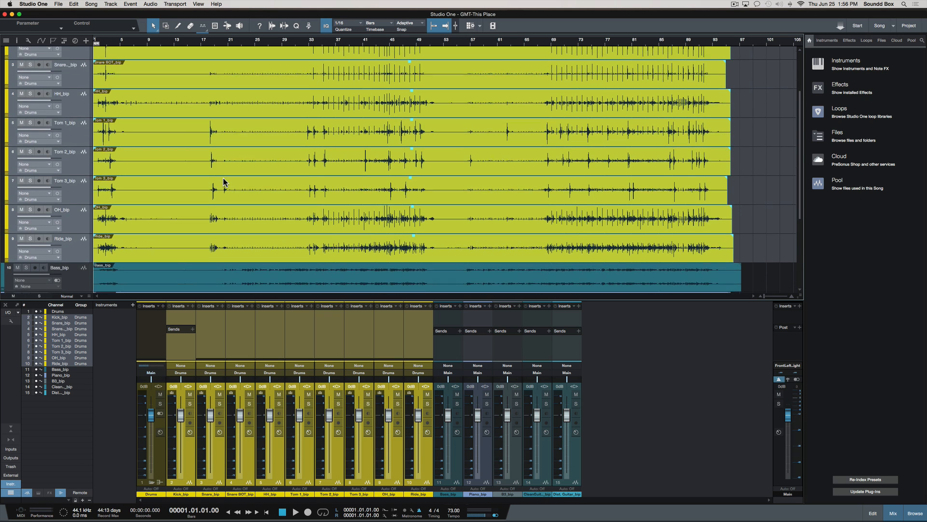
key("3")
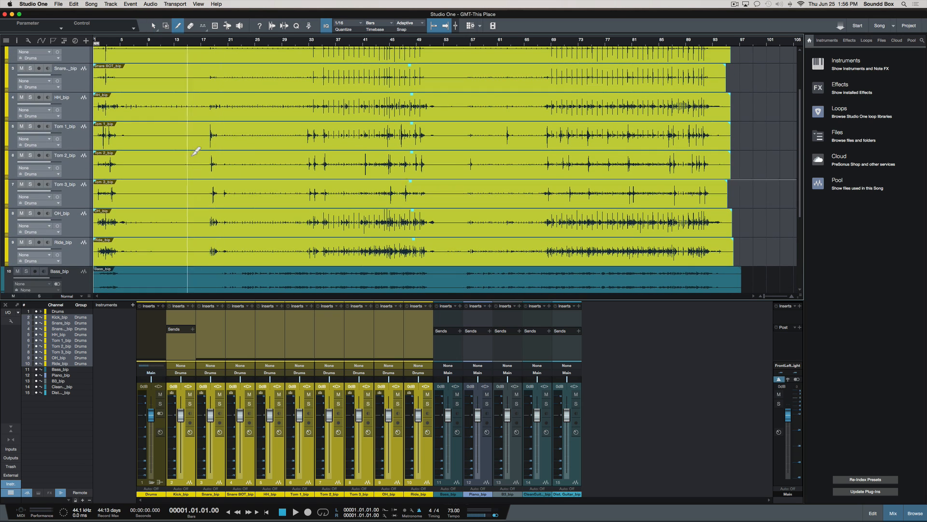
left_click(188, 140)
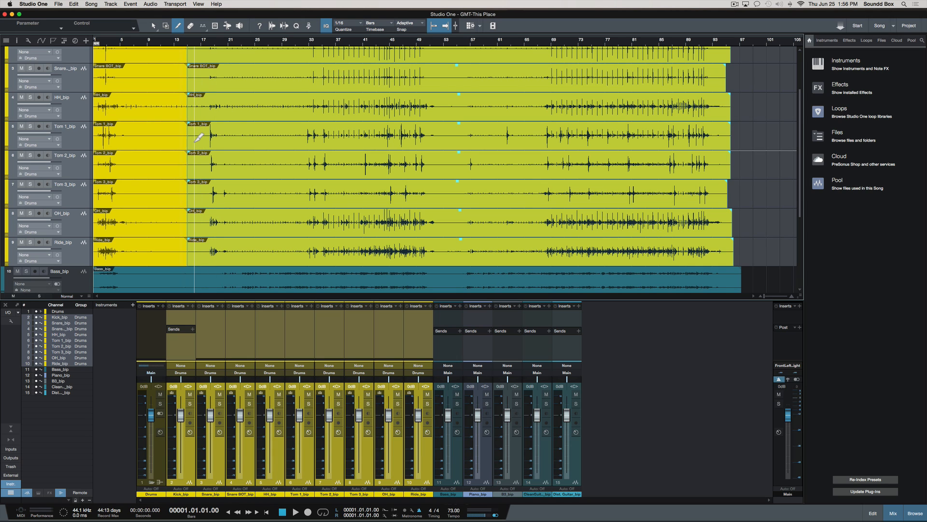
Step: Trim the grouped drum clips on both sides of the split to open a gap between bars 13 and 17
key("1")
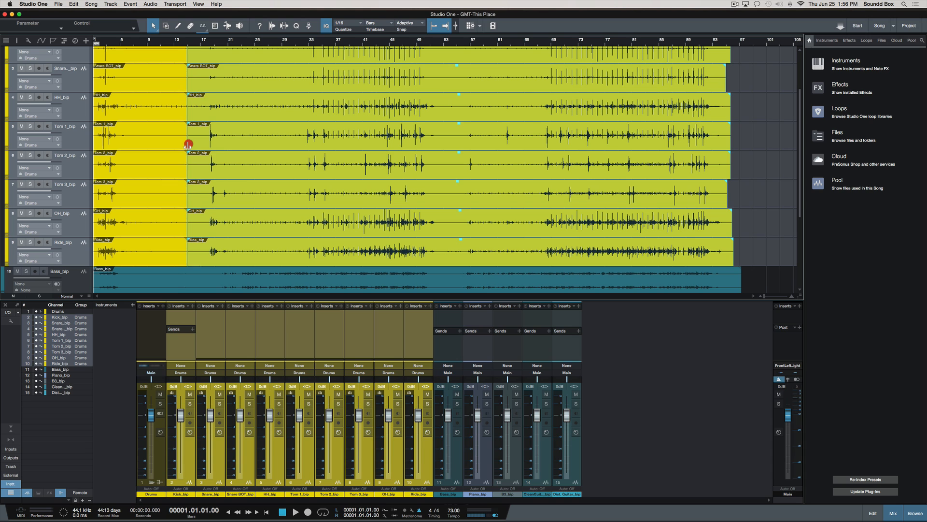
mouse_move(187, 144)
left_mouse_down()
mouse_move(205, 144)
mouse_move(176, 144)
mouse_move(200, 138)
left_mouse_up()
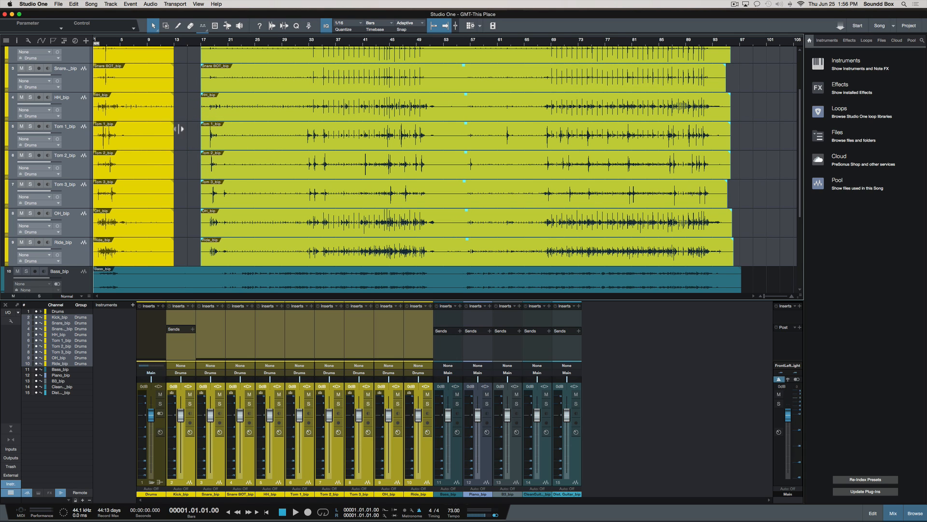
left_click(184, 133)
Step: Add a fade-out to the drum clips before the gap and a fade-in to those after it
left_click(165, 132)
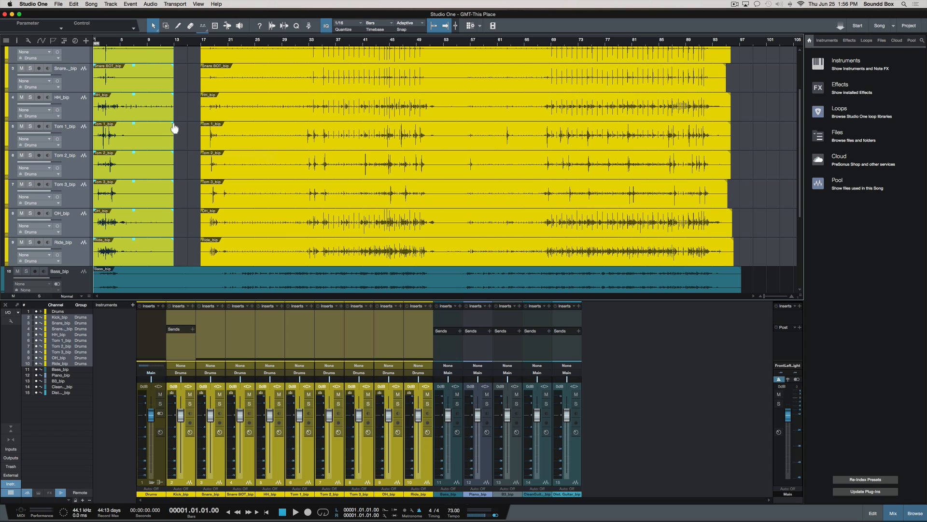
left_click_drag(175, 128, 155, 149)
mouse_move(204, 127)
left_mouse_down()
mouse_move(246, 144)
mouse_move(244, 128)
mouse_move(182, 128)
left_mouse_up()
left_click(245, 136)
left_click(192, 128)
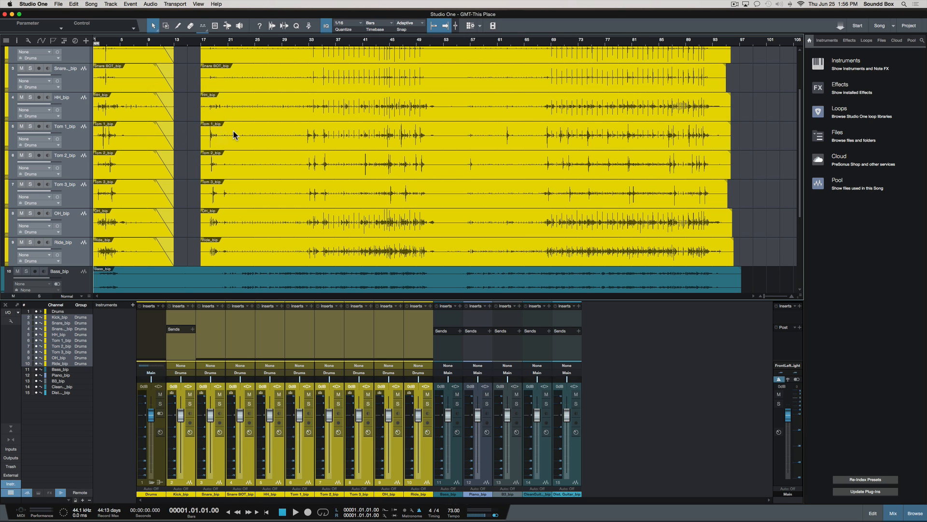
left_click(221, 140)
left_click_drag(206, 127, 248, 159)
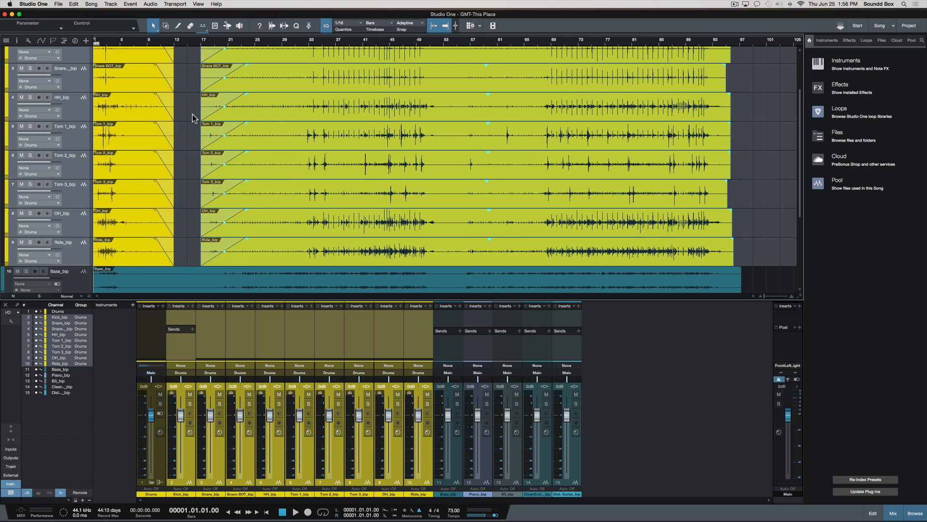
left_click(155, 140)
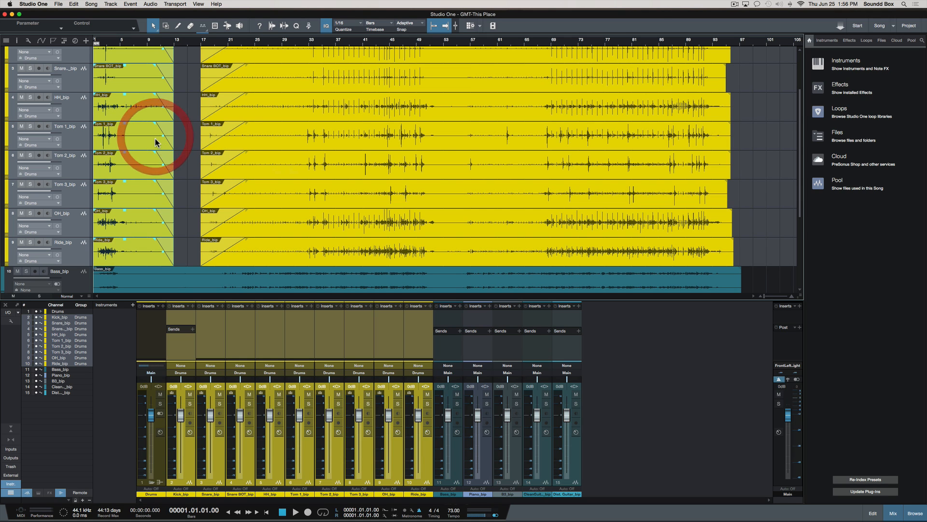
Step: Undo the fades and the trims around the split in the grouped drum clips
key("super+z")
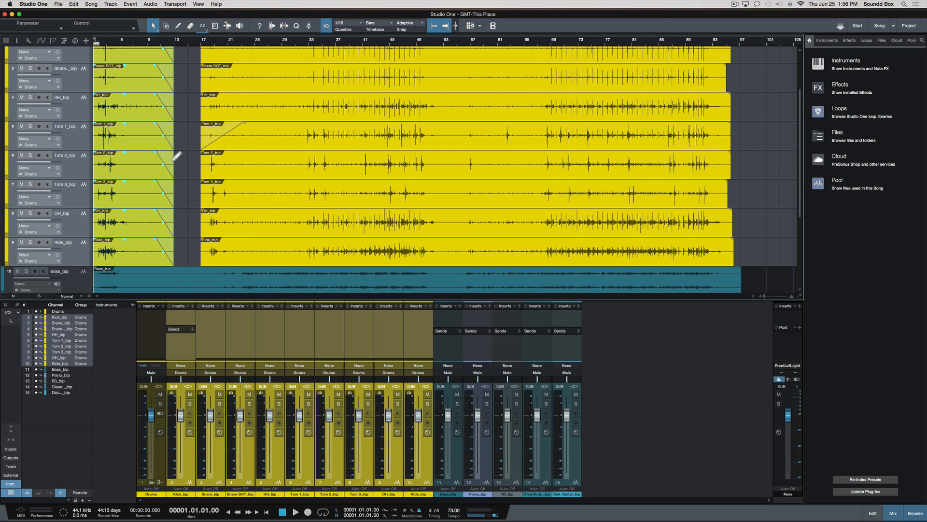
key("super+z")
key("super+z")
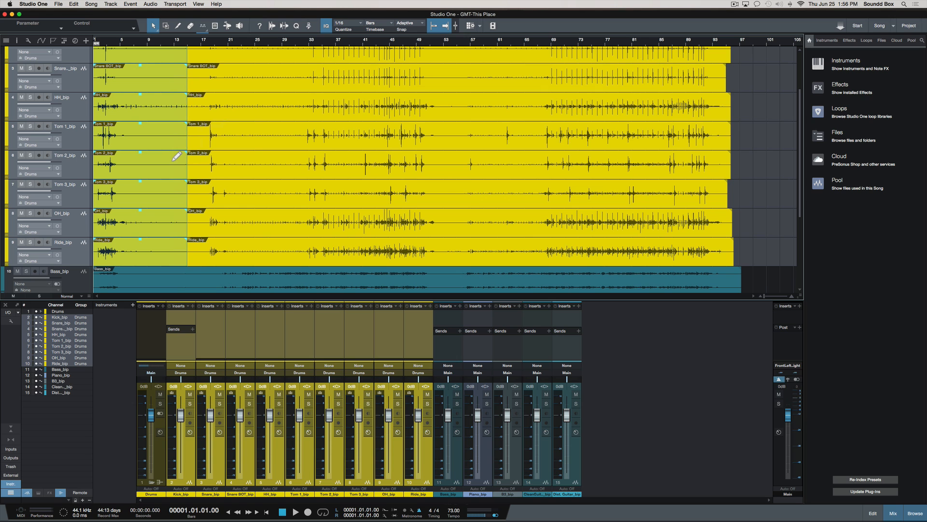
Step: Undo the split in the grouped drum clips
key("super+z")
key("super+z")
key("super+z")
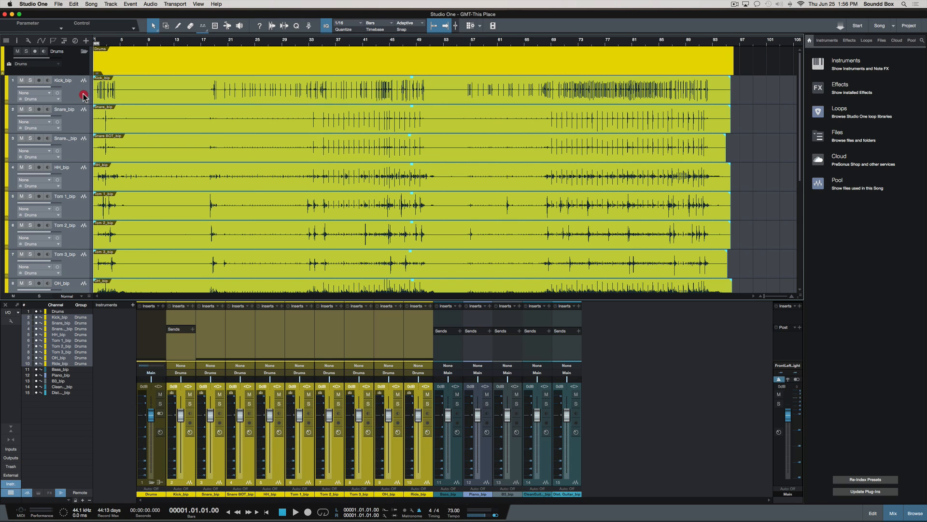
Step: Turn off grouping for the Drums folder and select the folder track on its own
left_click(8, 64)
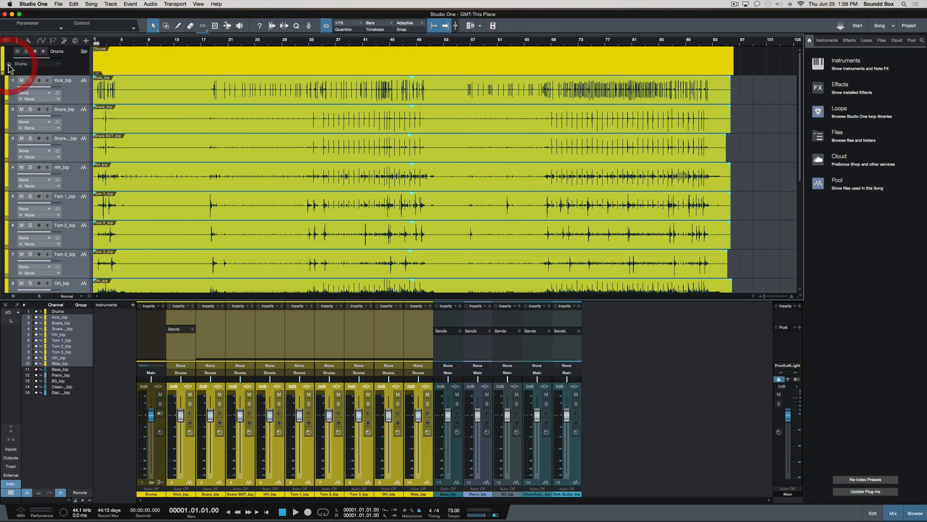
left_click(78, 67)
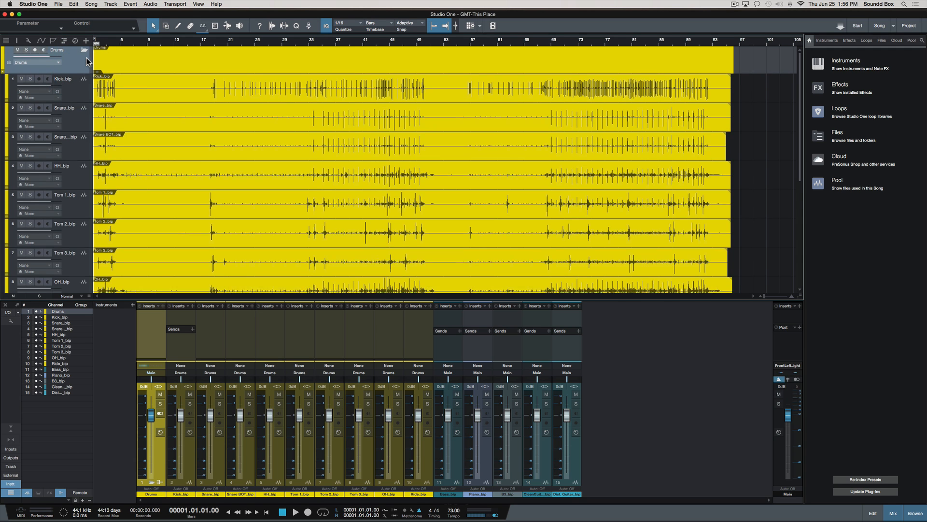
scroll(87, 61, "down", 5)
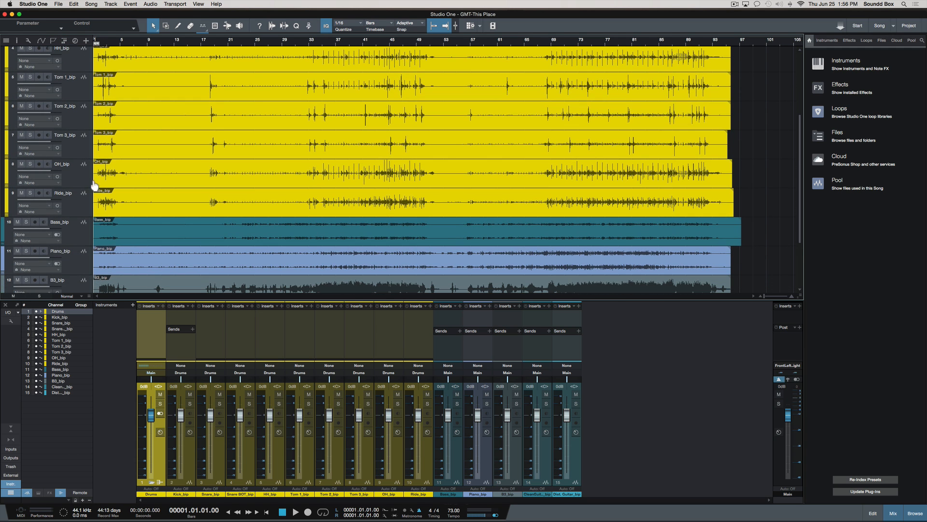
scroll(99, 136, "up", 5)
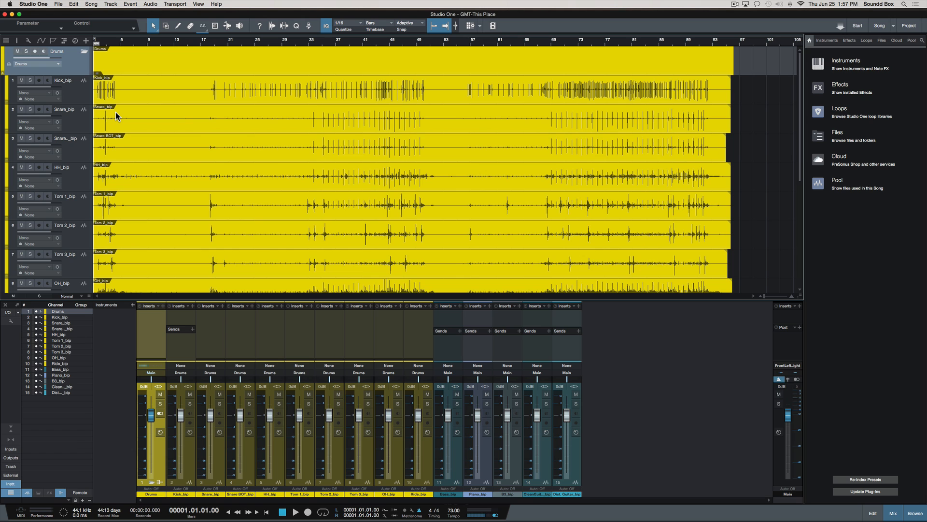
scroll(115, 112, "down", 5)
scroll(115, 112, "up", 5)
Step: Select the drum tracks one by one from Kick to Tom 2 to check whether they respond individually
left_click(82, 93)
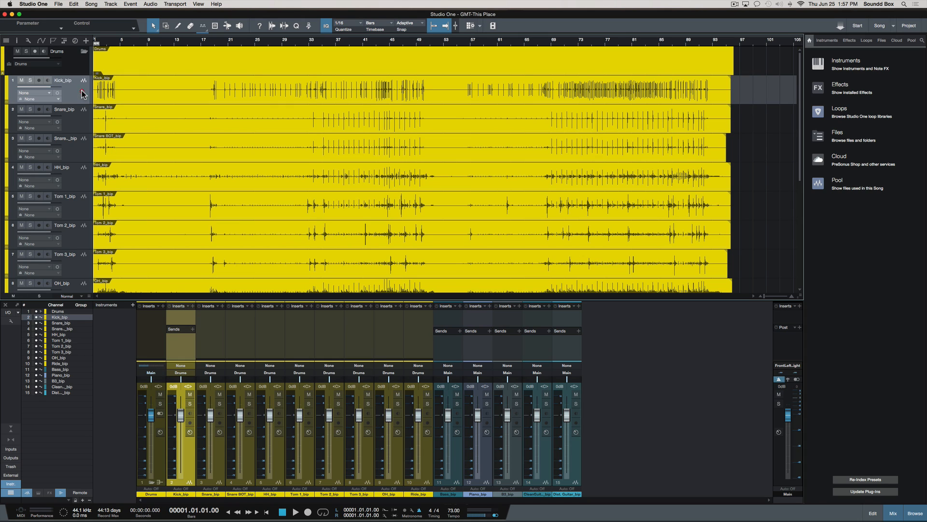
left_click(76, 127)
left_click(77, 155)
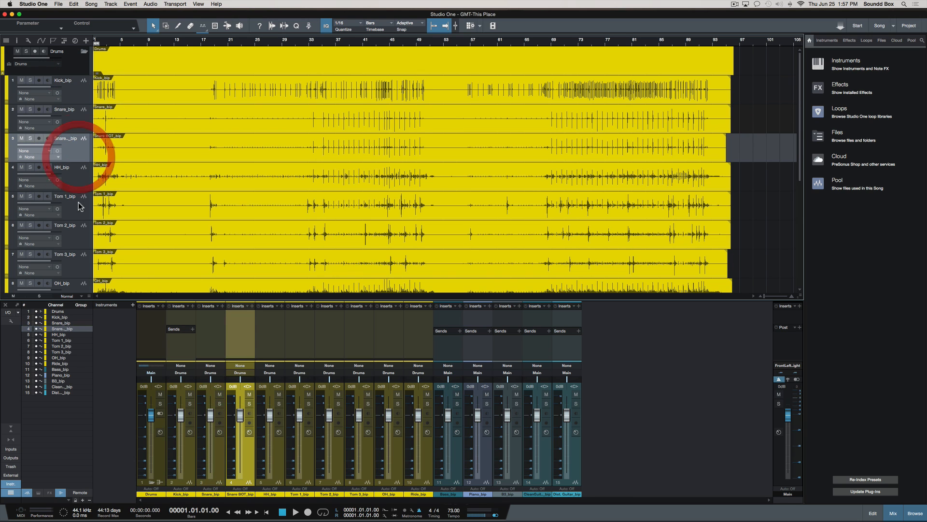
left_click(79, 184)
left_click(79, 217)
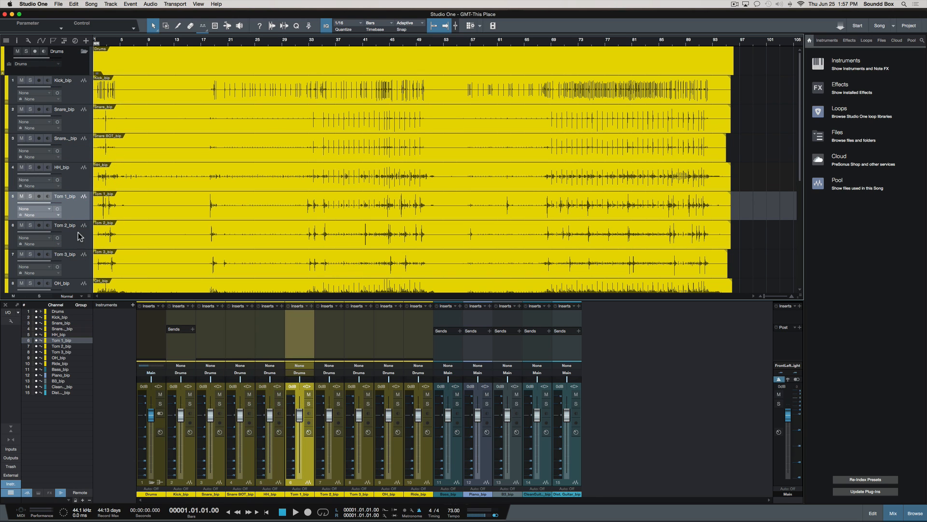
left_click(79, 236)
scroll(79, 242, "down", 2)
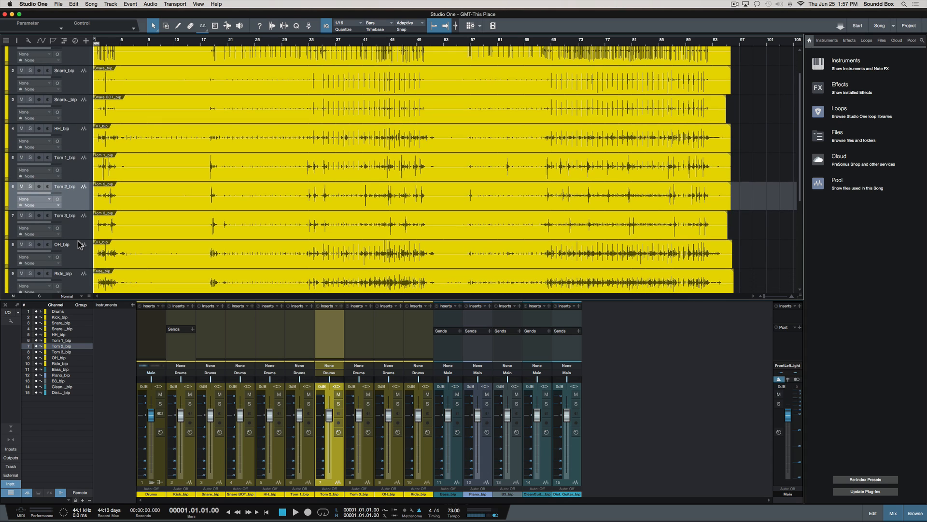
scroll(80, 244, "down", 2)
scroll(80, 244, "up", 4)
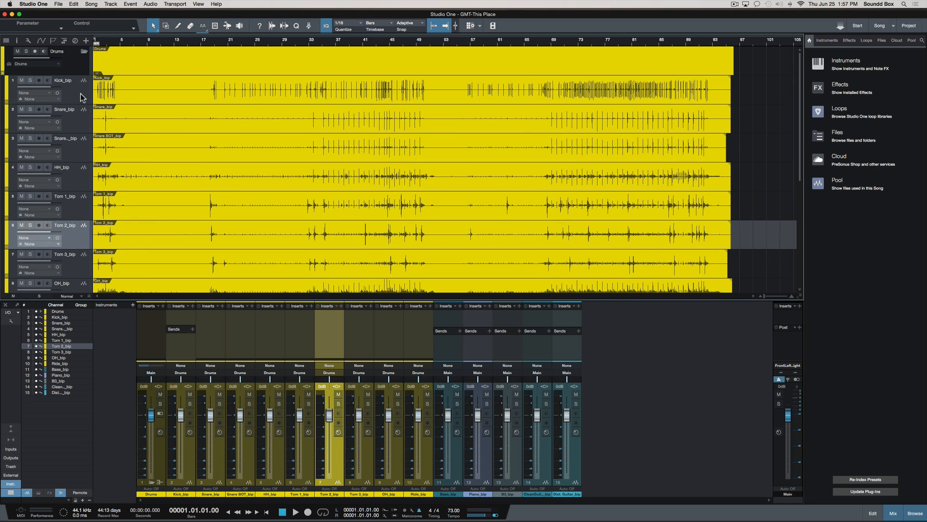
Step: Toggle the Tom 2 channel's mute on and off, and select the Kick channel in the console
left_click(76, 66)
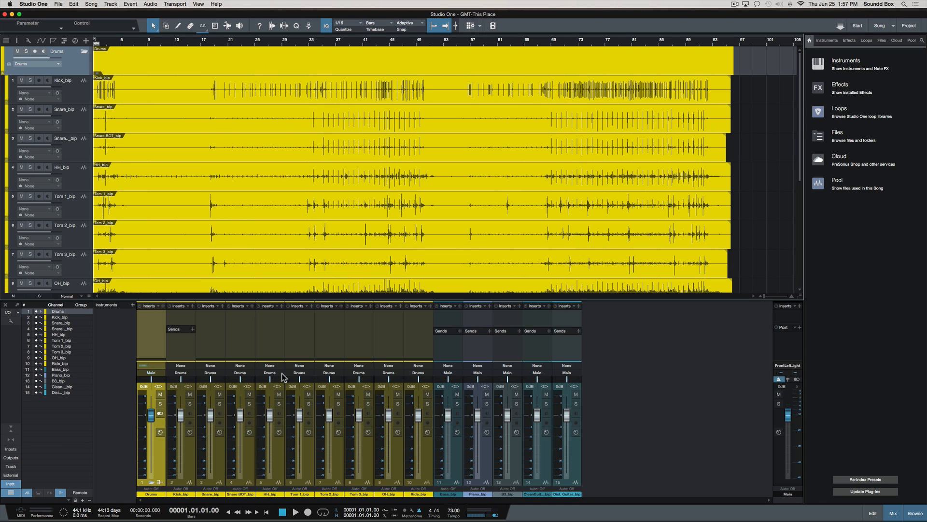
left_click(338, 394)
left_click(340, 395)
left_click(207, 340)
left_click(190, 351)
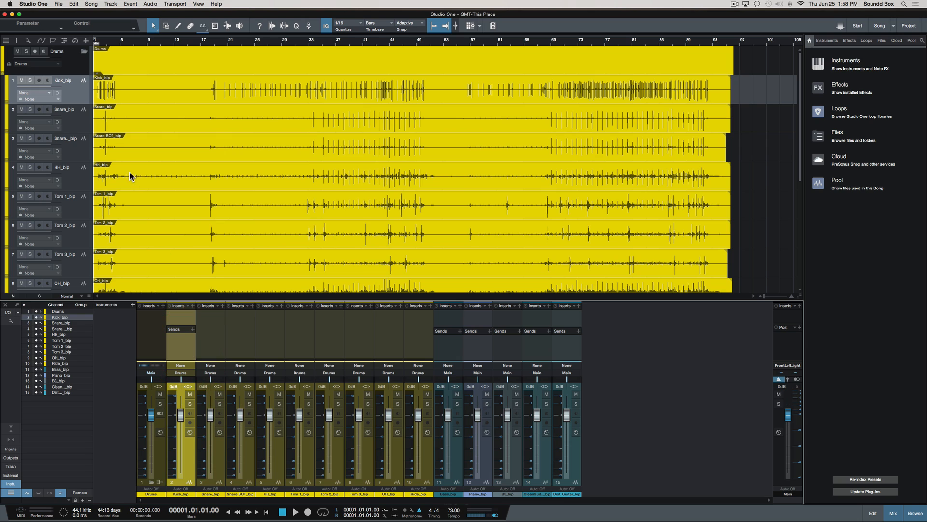
Step: Select the Drums folder track, collapse it and expand it again
left_click(82, 67)
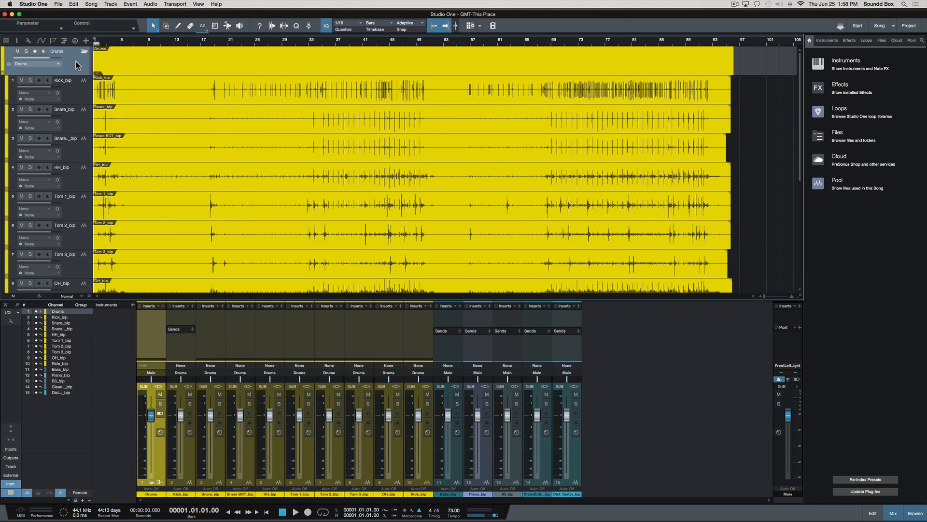
left_click(84, 52)
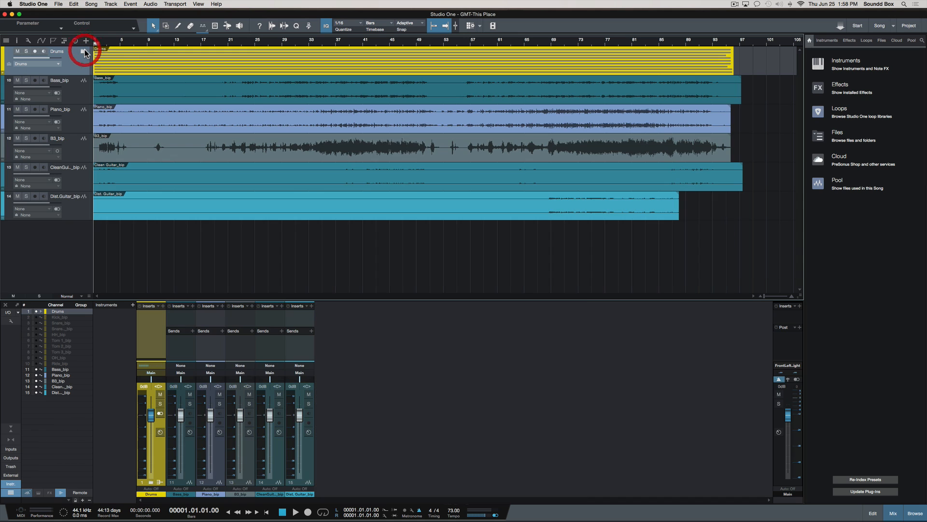
left_click(85, 52)
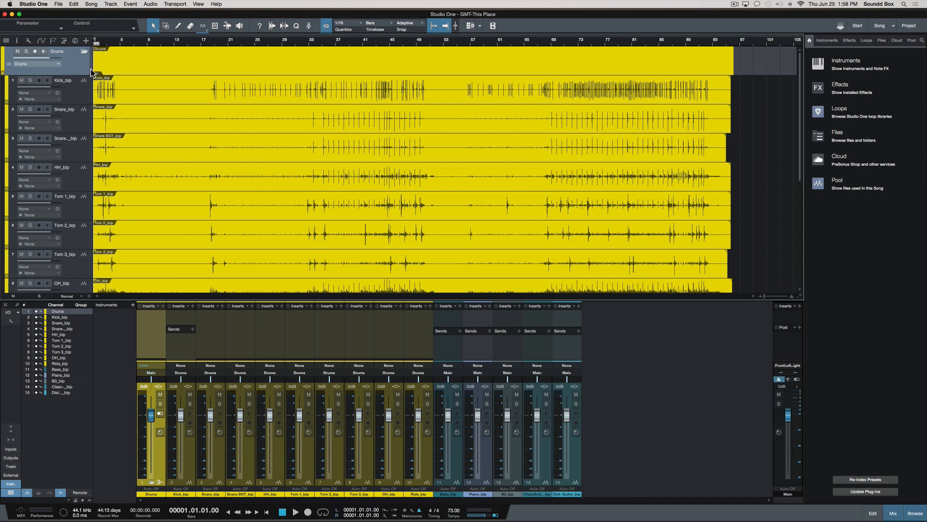
Step: Show track automation and draw a volume envelope with two dips on the Drums folder between about bars 16 and 28
left_click(44, 58)
left_click(39, 39)
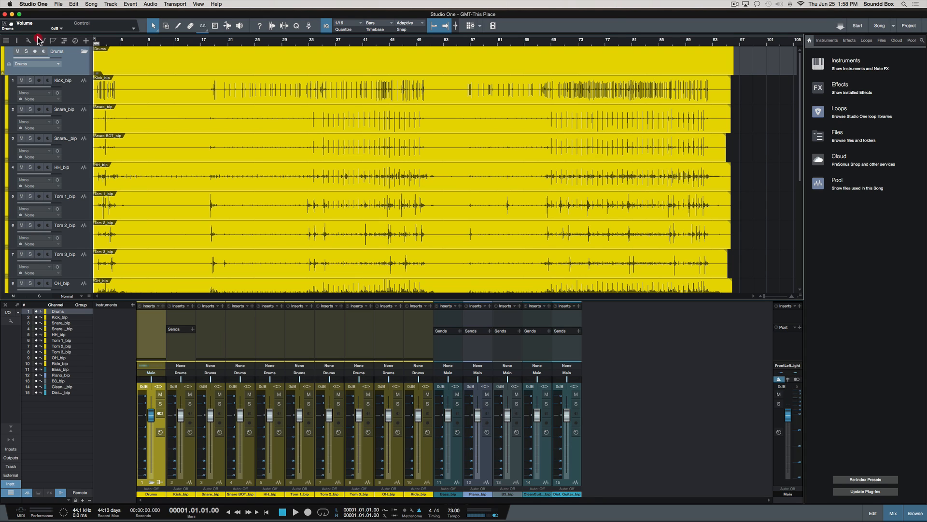
left_click(135, 62)
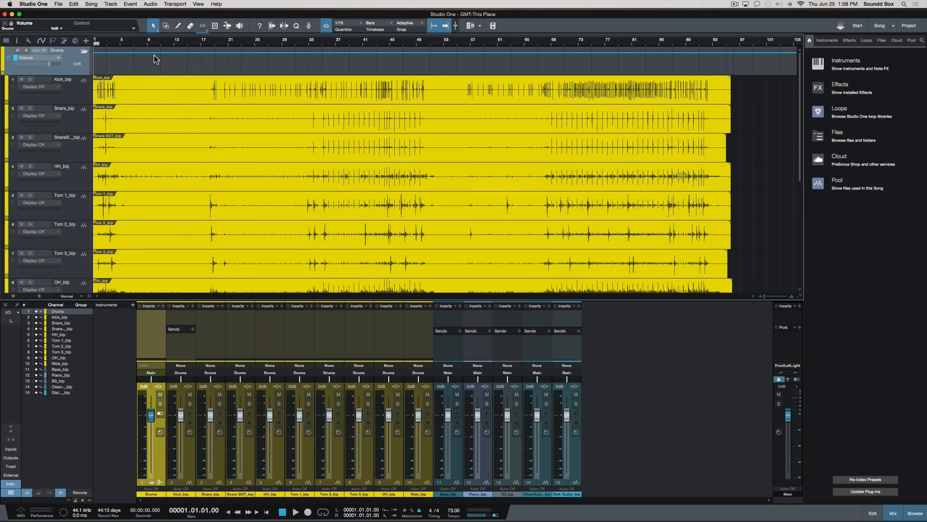
left_click(195, 52)
left_click(203, 56)
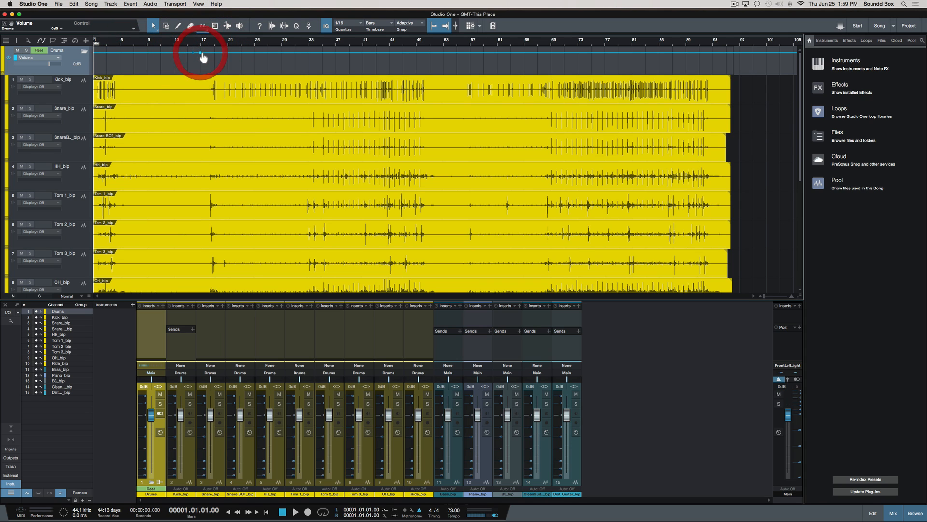
left_click_drag(203, 56, 276, 58)
left_click(248, 56)
left_click(273, 67)
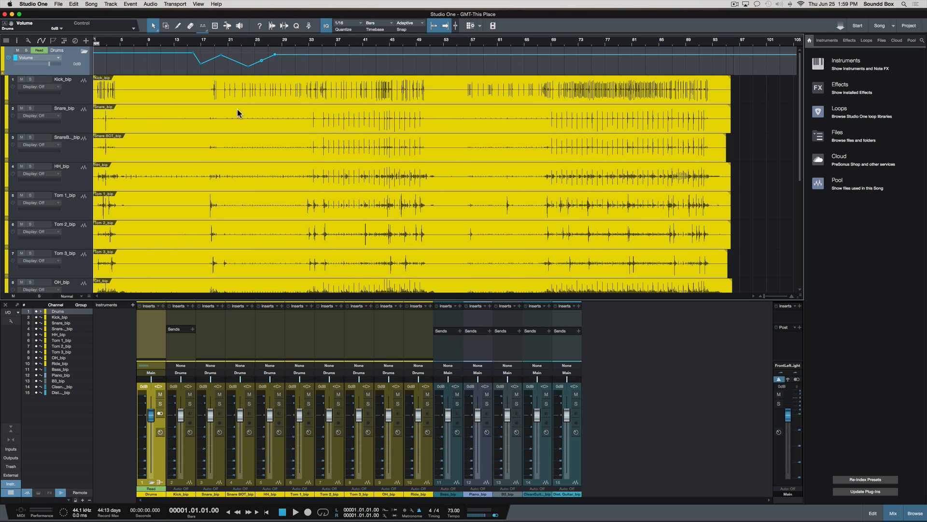
Step: Select the Snare, Snare BOT and HH clips together
left_click(221, 116)
left_click(224, 142)
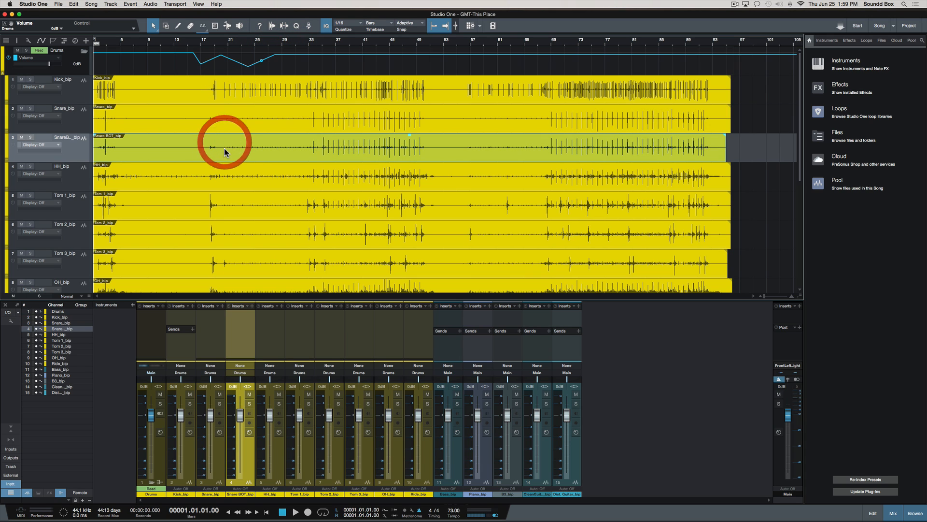
left_click(224, 177)
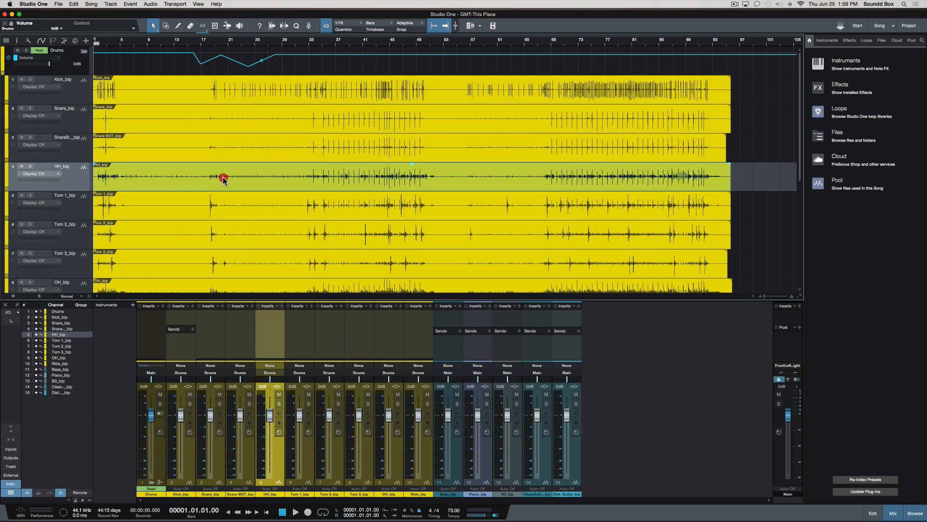
left_click(228, 129, "shift")
left_click(228, 145, "shift")
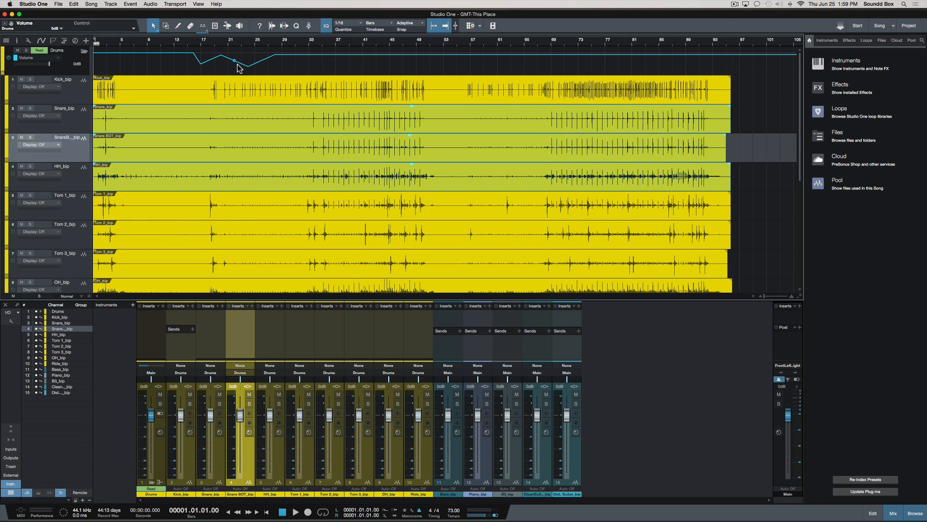
Step: Examine the automation parameters offered for the Snare track and close the list without choosing one
left_click(58, 119)
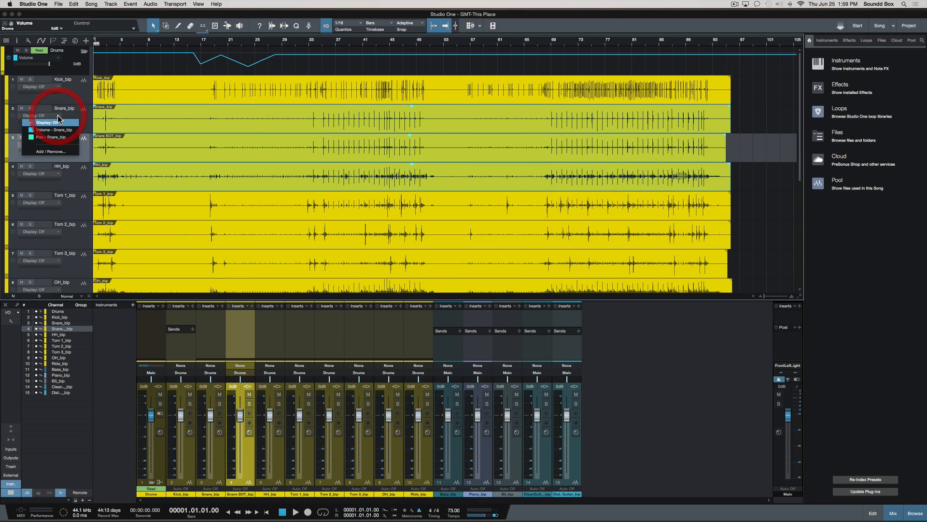
left_click(72, 119)
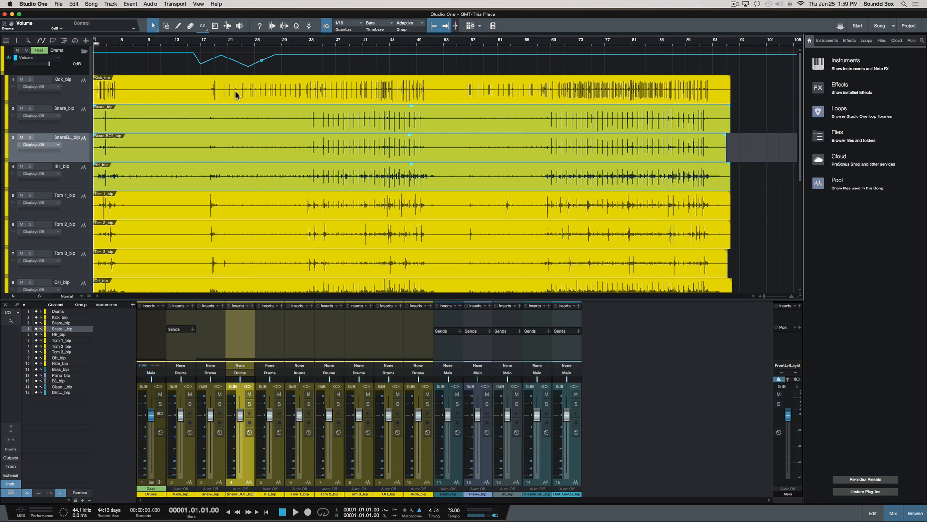
left_click(211, 58)
Step: Select the Snare, Snare BOT and HH tracks together and view the track commands available for them
left_click(77, 181)
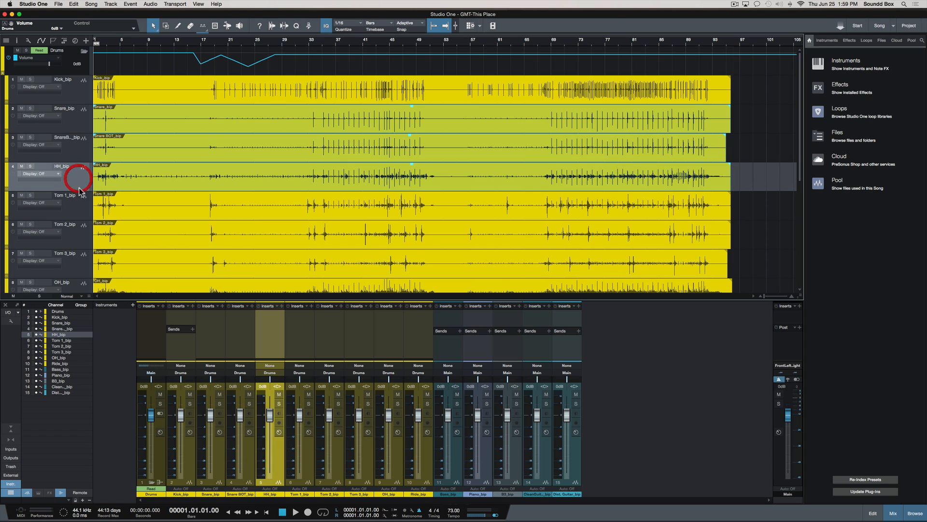
left_click(75, 118, "shift")
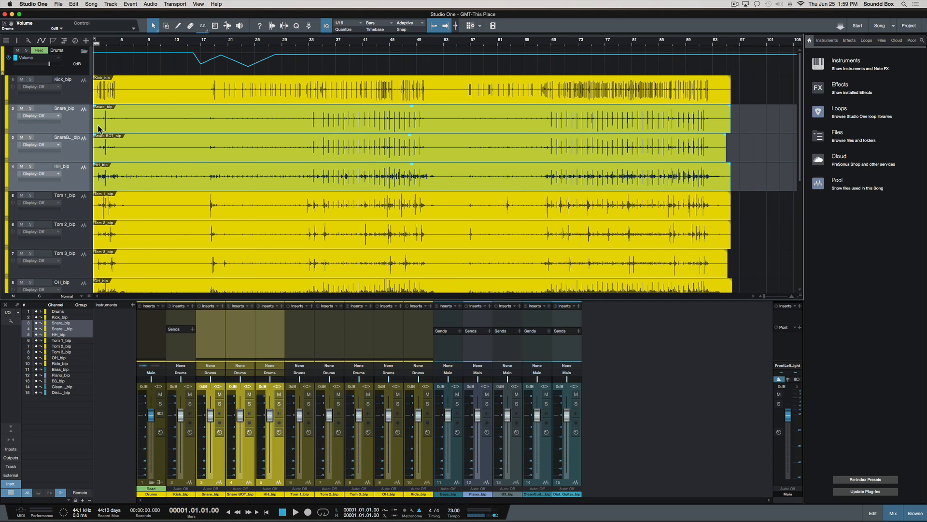
right_click(75, 124)
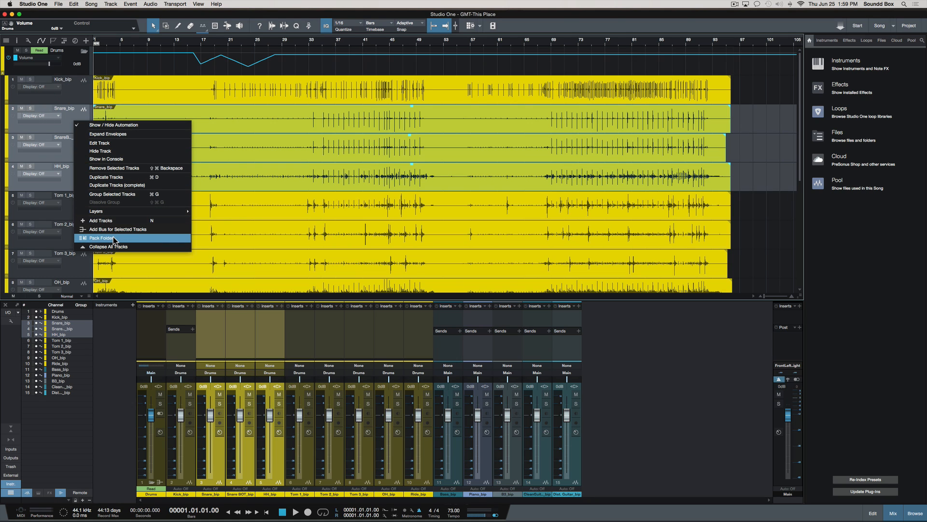
left_click(255, 115)
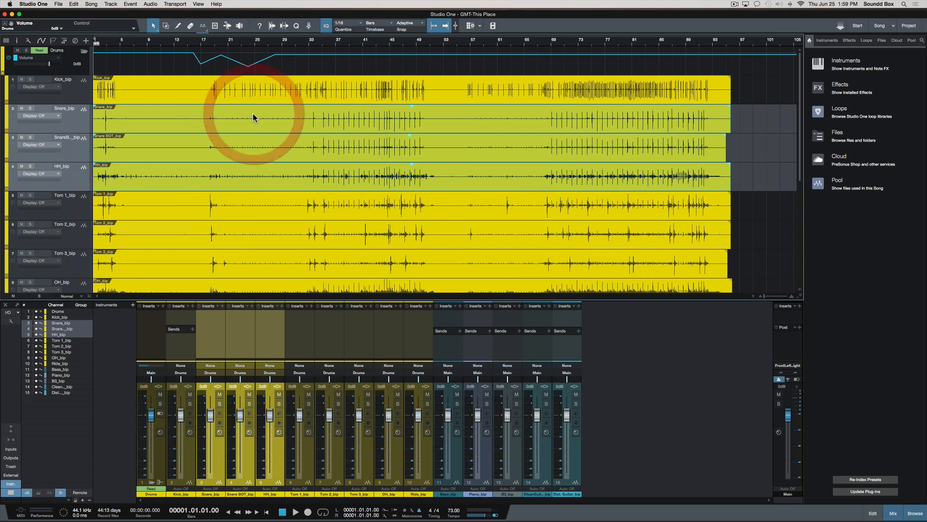
Step: Clear the multiple selection, select the Snare BOT clip alone and hide the track automation
left_click(180, 66)
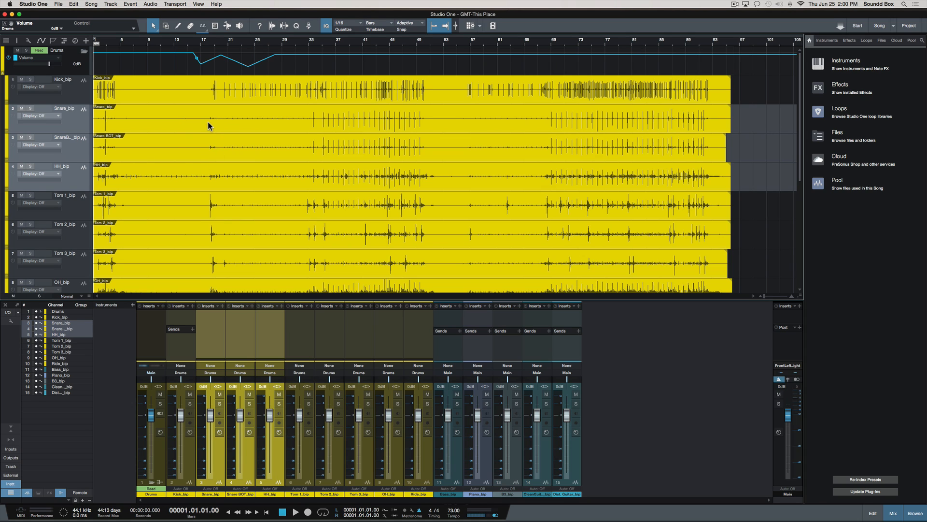
left_click(203, 82)
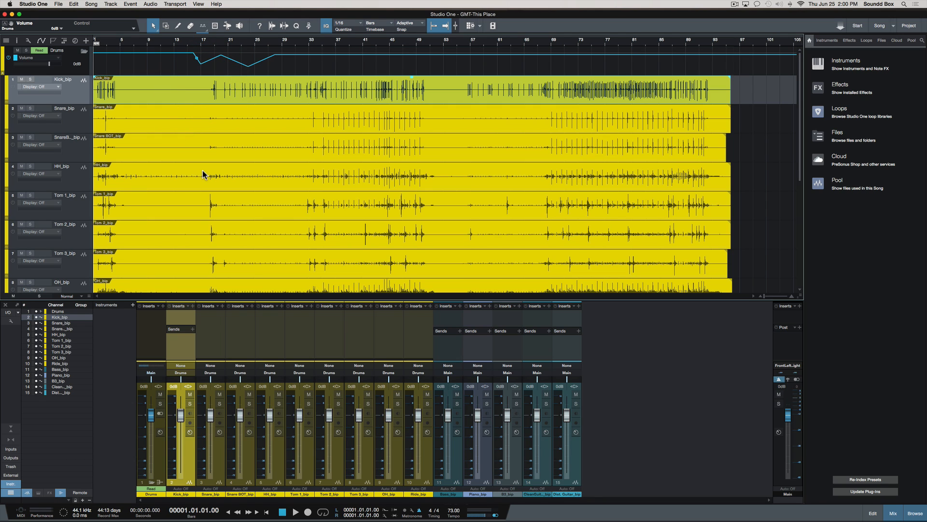
left_click(211, 149)
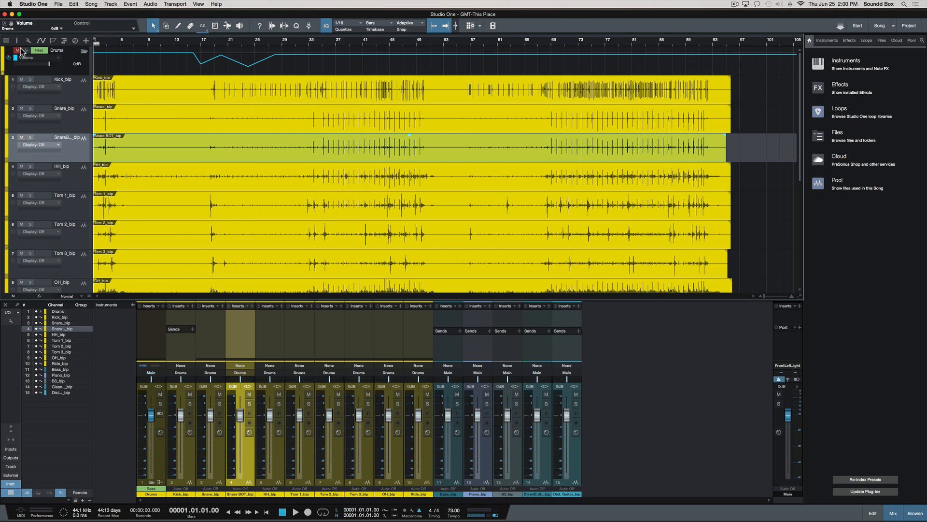
key("a")
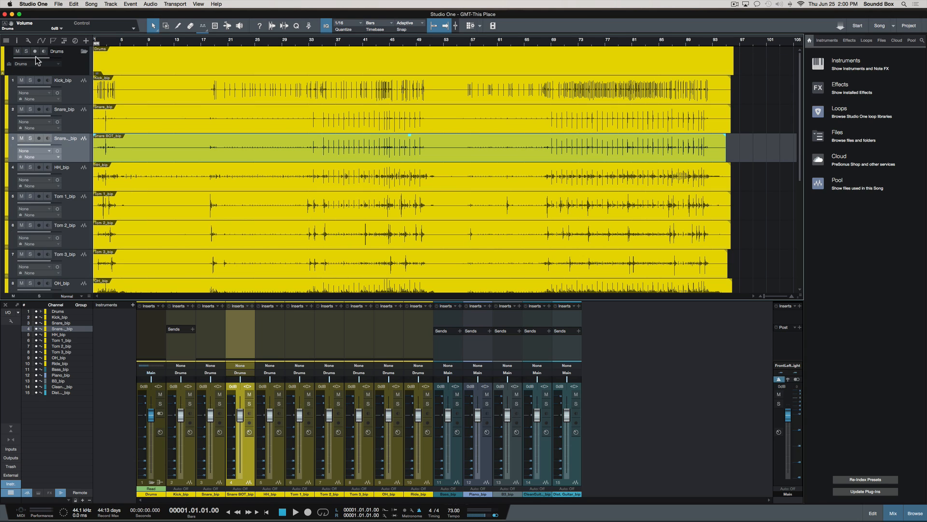
Step: Turn the Drums folder's grouping on and back off, and select only the HH clip
left_click(8, 66)
left_click(206, 118)
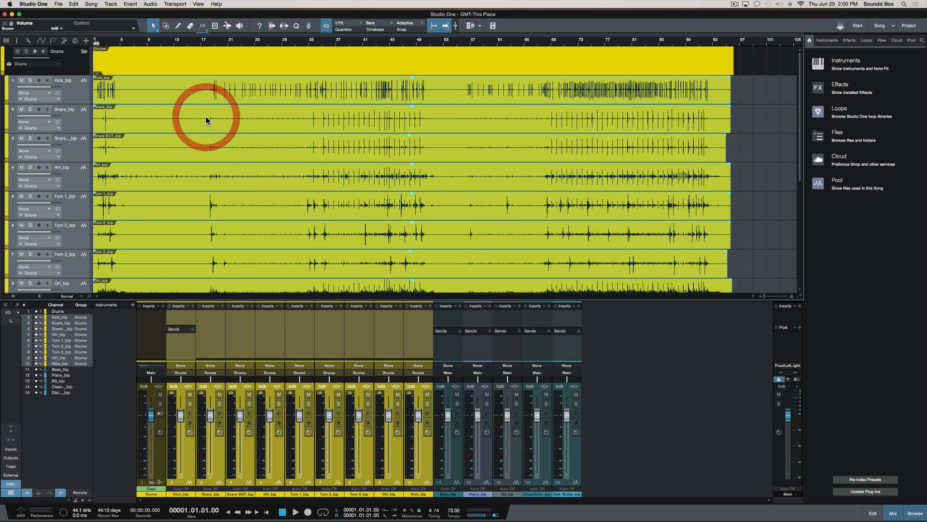
left_click(10, 66)
left_click(79, 92)
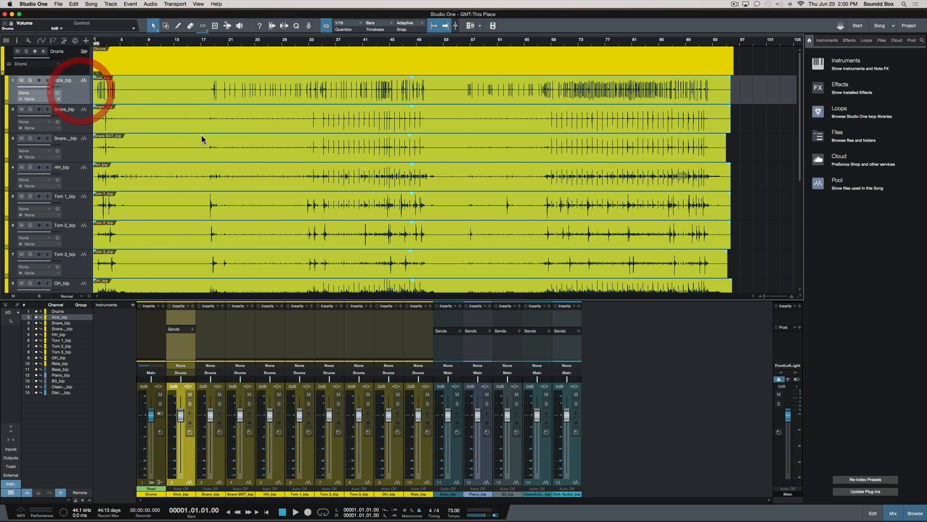
left_click(203, 170)
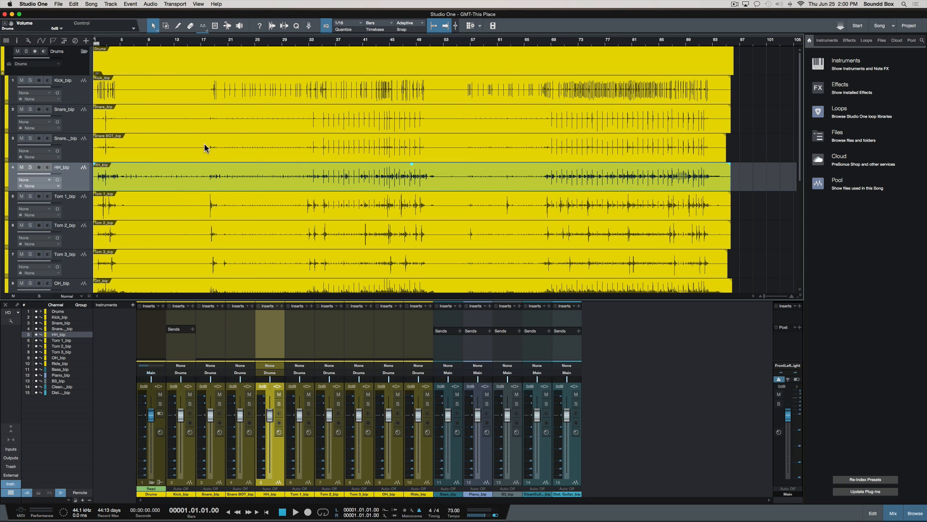
Step: Select the Tom 1, Tom 2 and Tom 3 clips and split them together at about bars 17 and 30
left_click(203, 204)
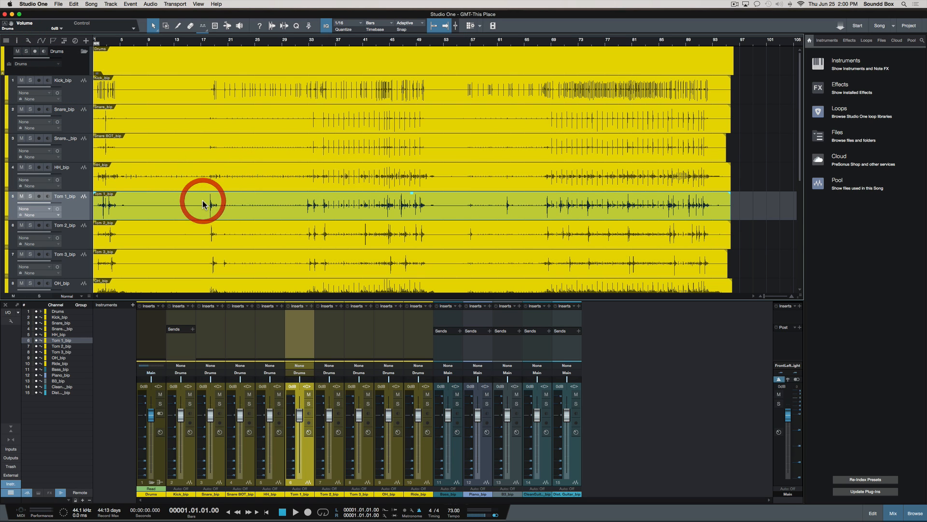
left_click(202, 235, "shift")
left_click(210, 261, "shift")
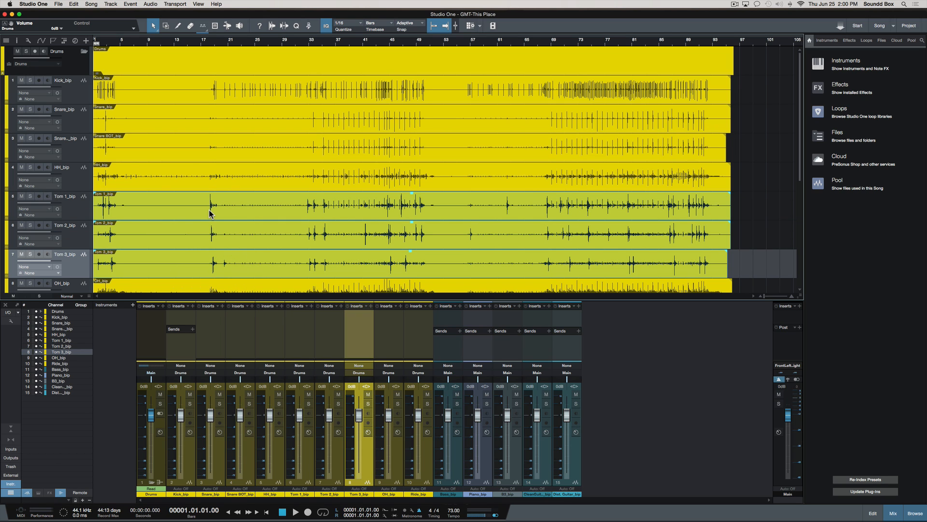
key("3")
left_click(200, 203)
left_click(286, 214)
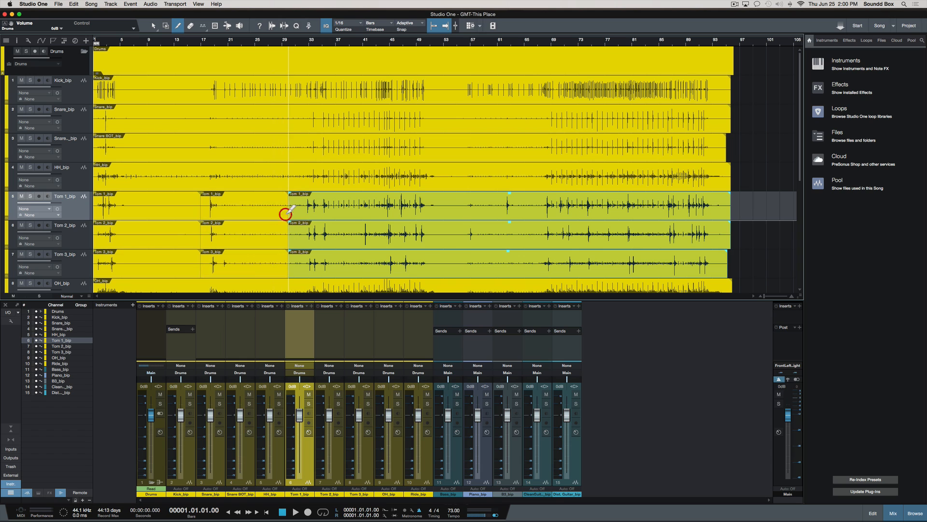
Step: Select the middle segments of the three tom clips and lower their clip volume together
key("1")
left_click(246, 203)
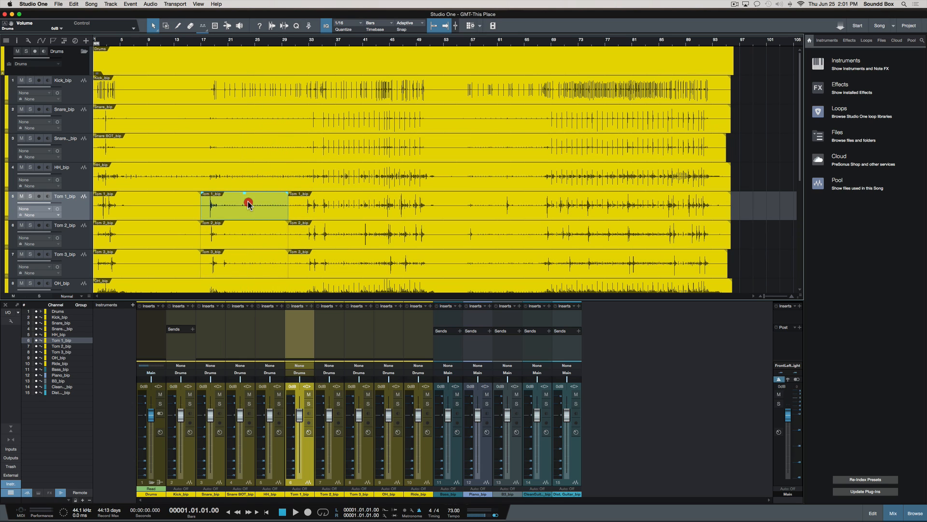
left_click(248, 234, "shift")
left_click(250, 253, "shift")
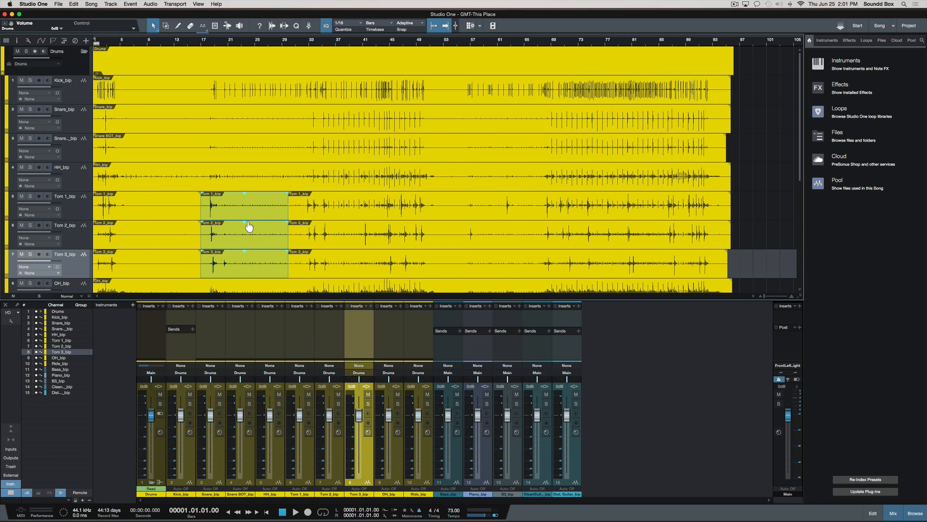
left_click(245, 223)
left_click_drag(245, 222, 244, 227)
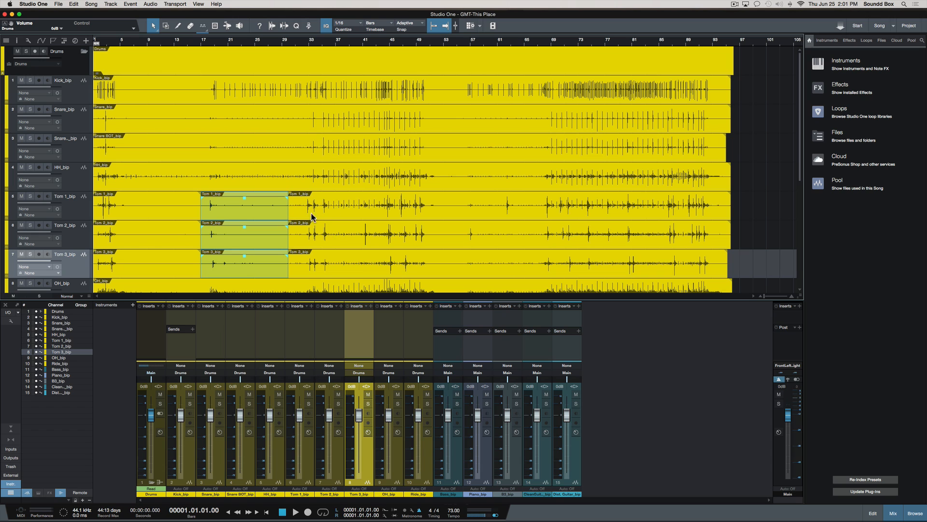
Step: Undo the tom segments' volume change and both splits, and select the HH clip
key("g")
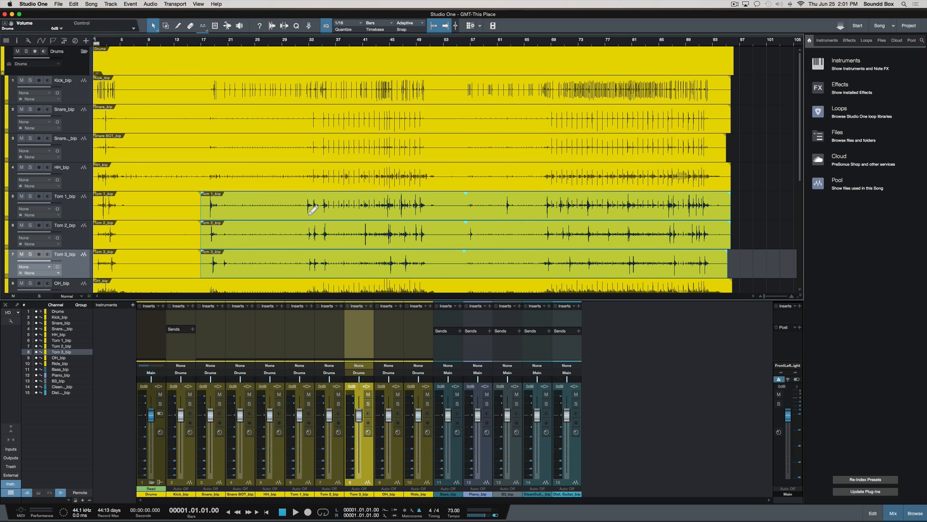
left_click(277, 168)
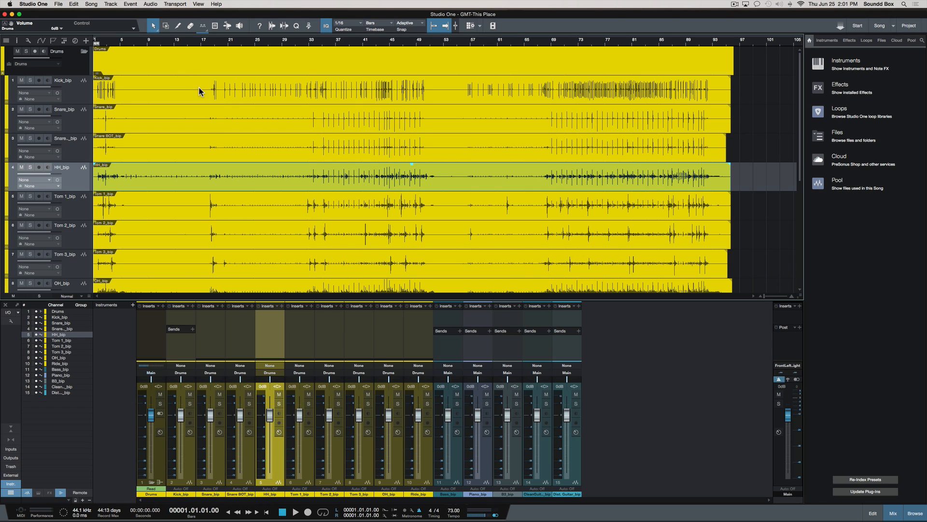
Step: Select the Snare, Snare BOT, HH, Tom 1 and Tom 2 clips individually and look over the remaining drum tracks
left_click(233, 113)
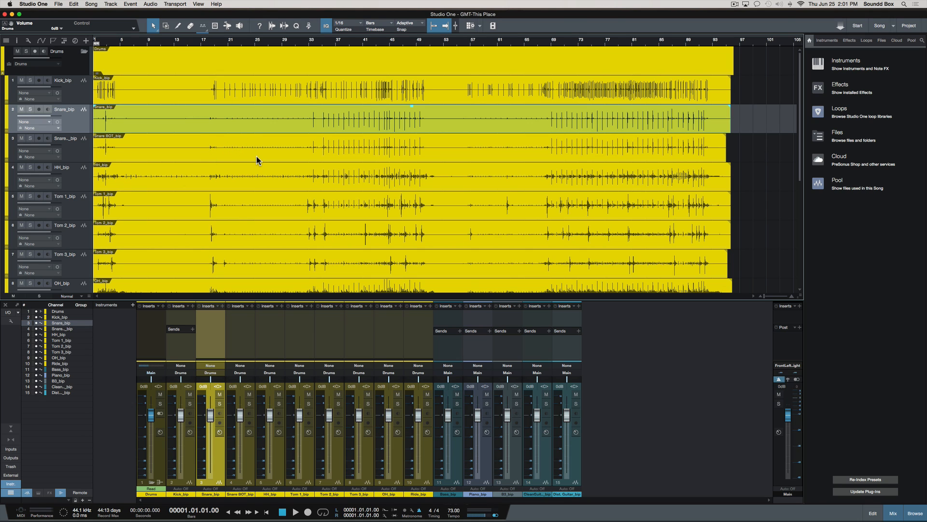
left_click(210, 151)
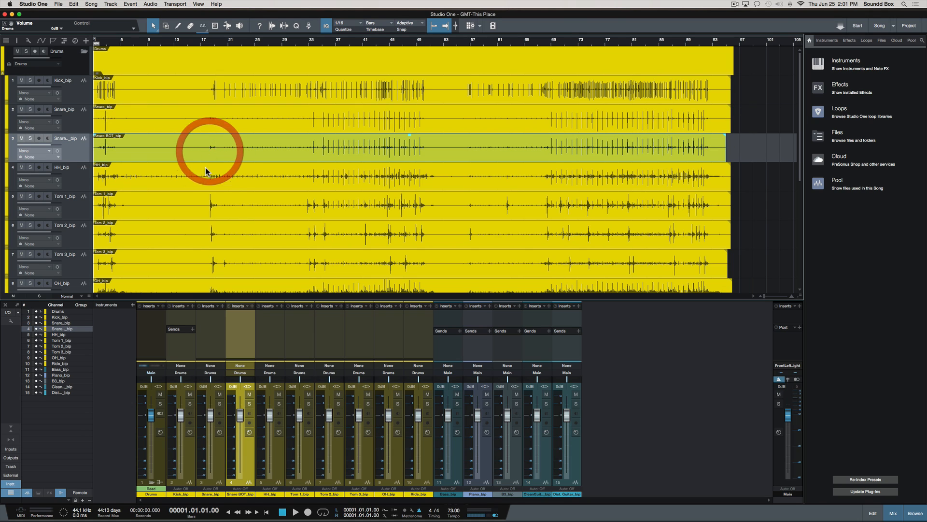
left_click(211, 181)
left_click(209, 213)
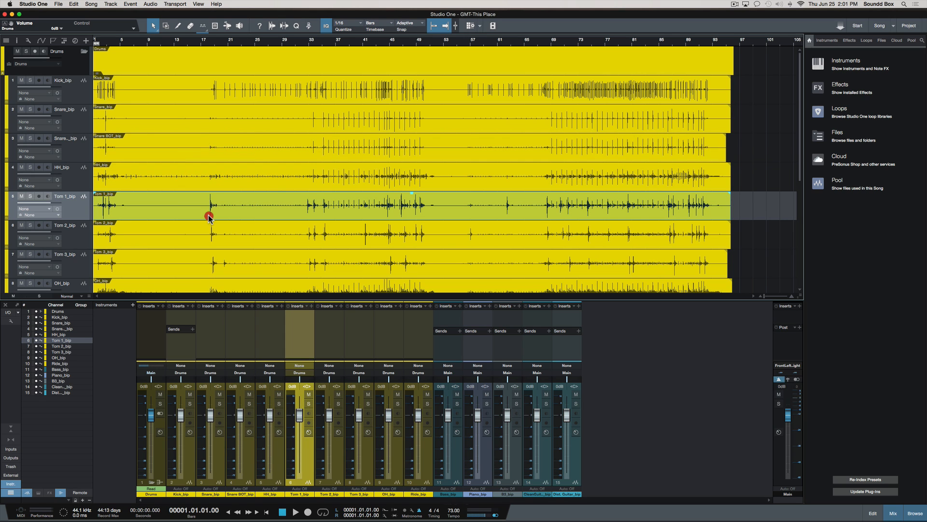
left_click(208, 240)
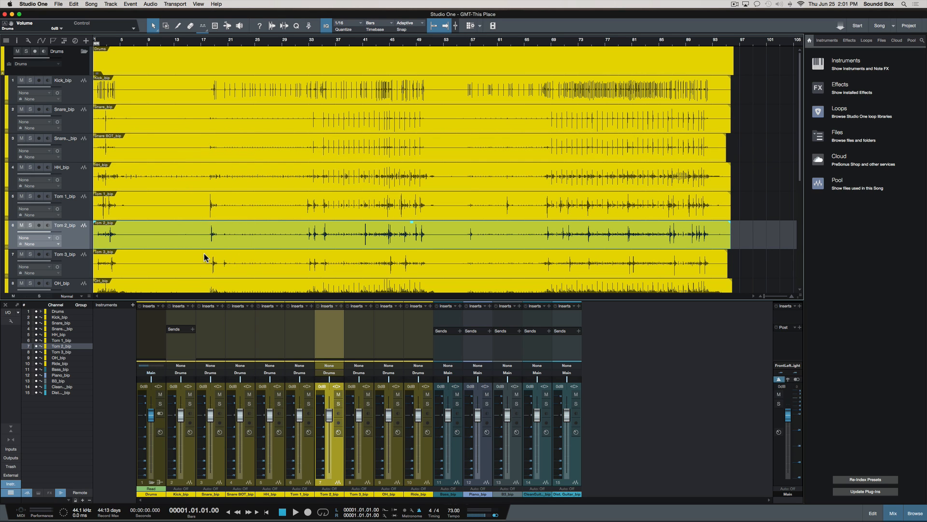
scroll(242, 145, "down", 5)
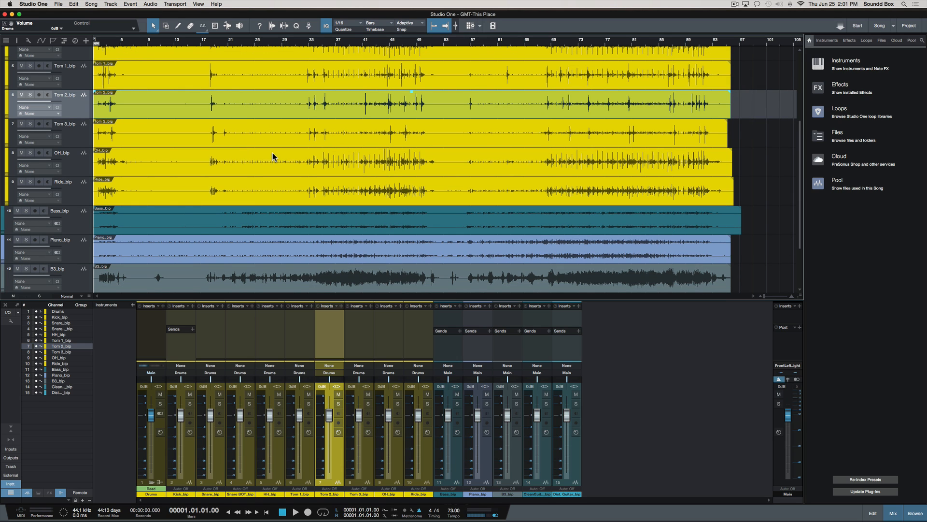
scroll(356, 140, "up", 5)
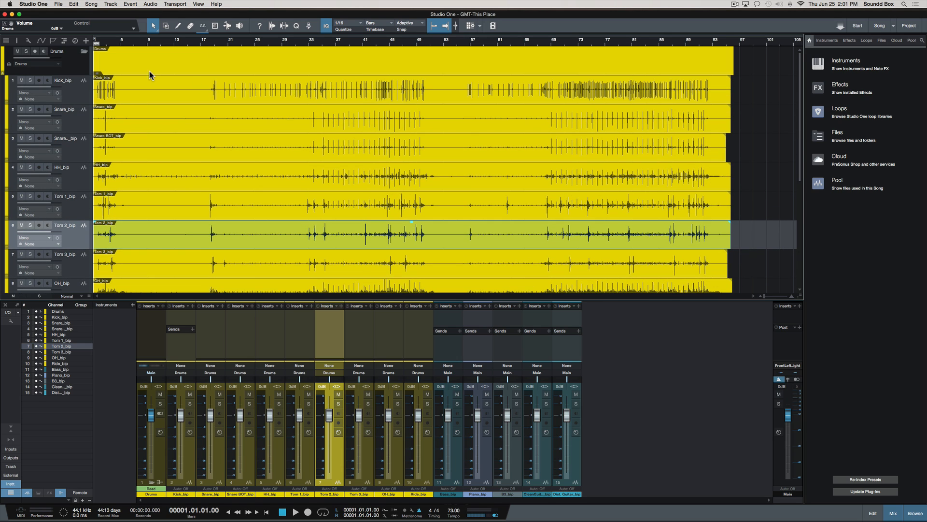
Step: Select the Kick track, collapse the Drums folder in the arrangement and select the folder track
left_click(80, 92)
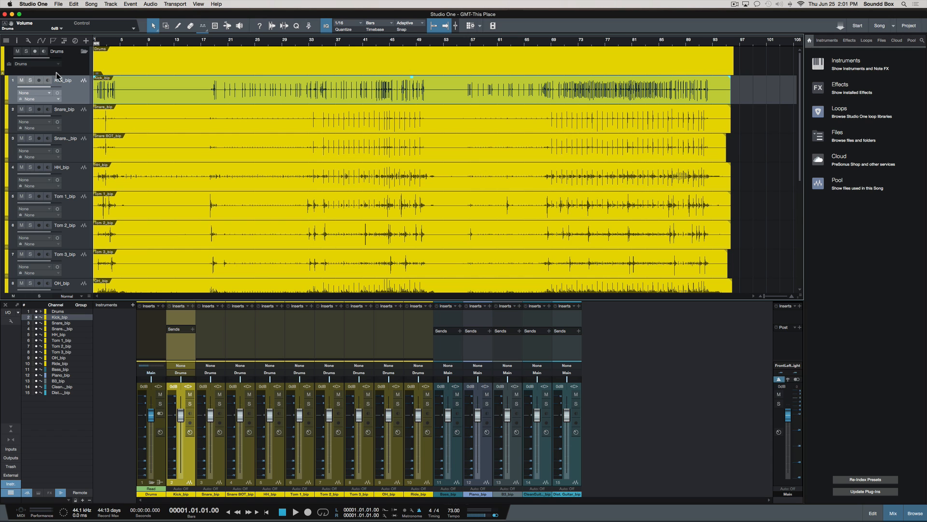
scroll(54, 92, "down", 2)
scroll(54, 93, "up", 2)
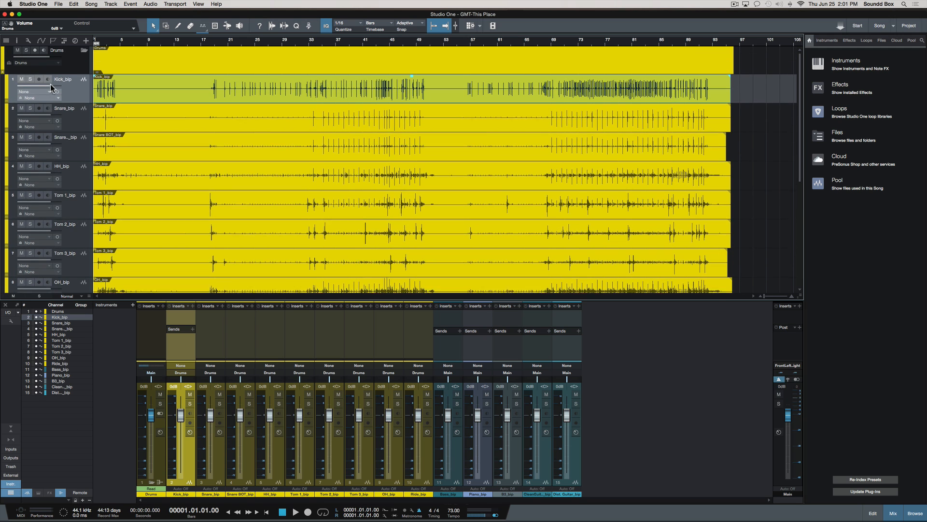
left_click(83, 52)
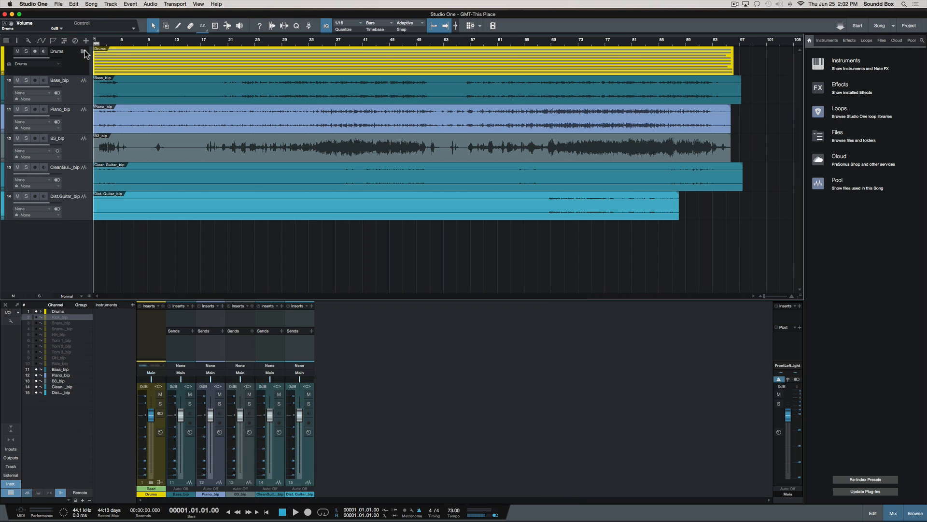
left_click(77, 58)
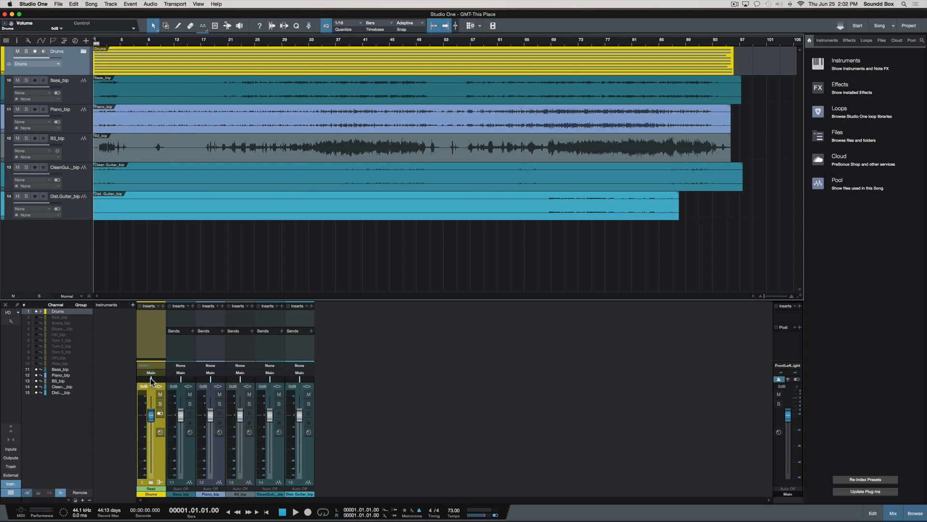
Step: Expand and collapse the Drums folder again from its mixer channel, leaving the Drums track selected
left_click(151, 480)
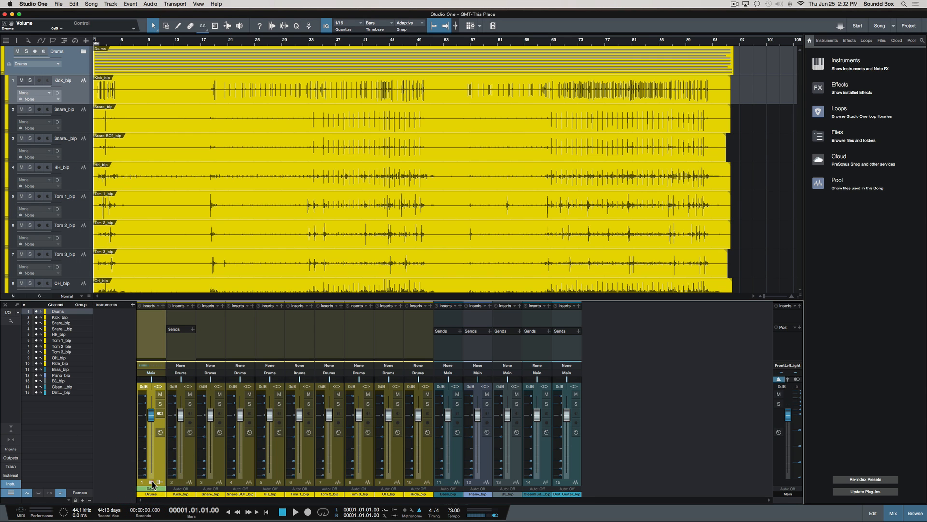
left_click(152, 480)
left_click(77, 64)
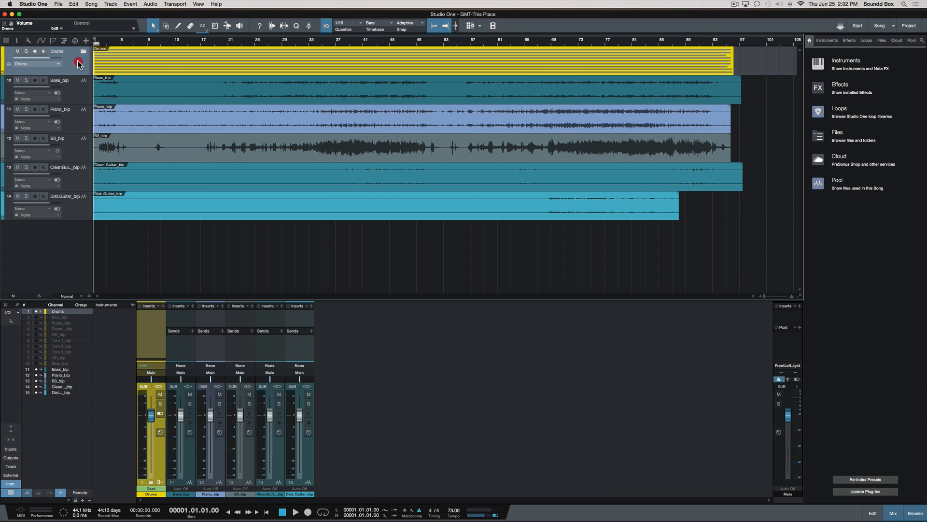
left_click(162, 465)
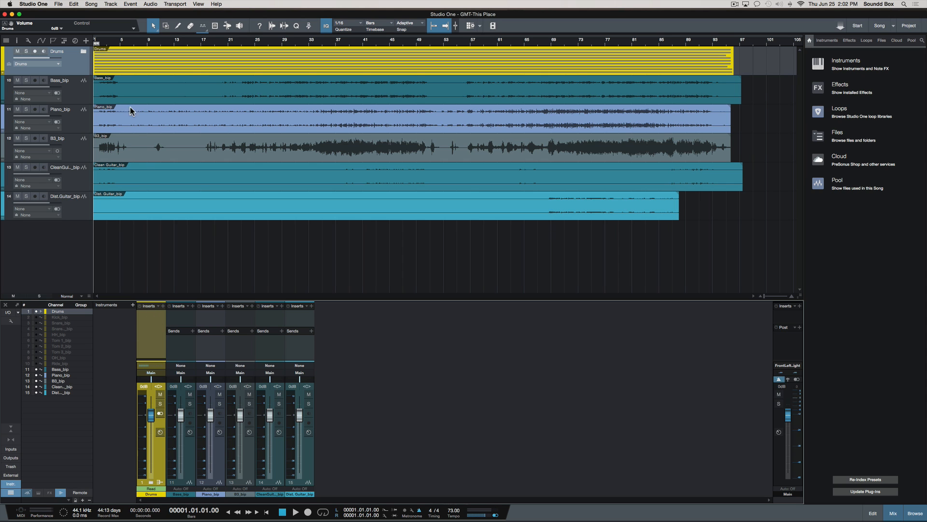
Step: Expand the Drums folder from the mixer and select the drum channels individually from Snare to Ride
left_click(151, 482)
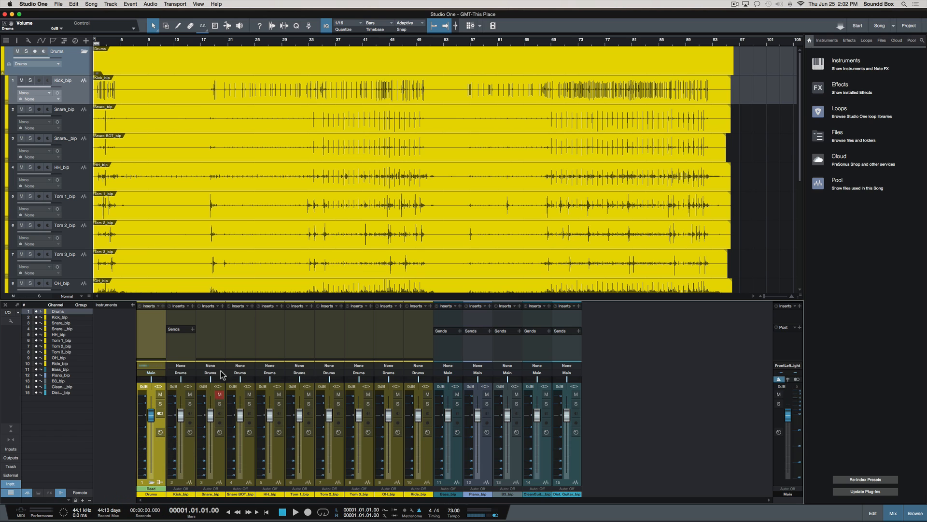
left_click(208, 327)
left_click(239, 332)
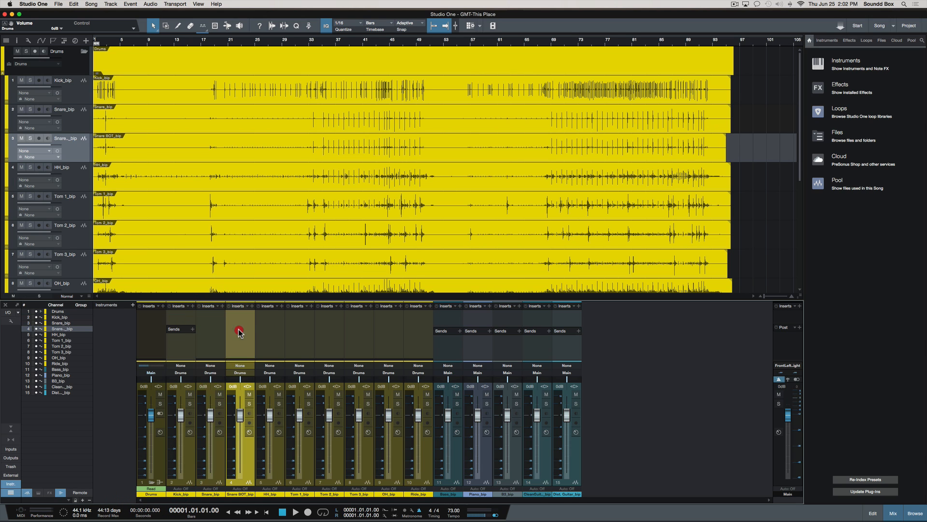
left_click(265, 332)
left_click(292, 337)
left_click(337, 341)
left_click(370, 341)
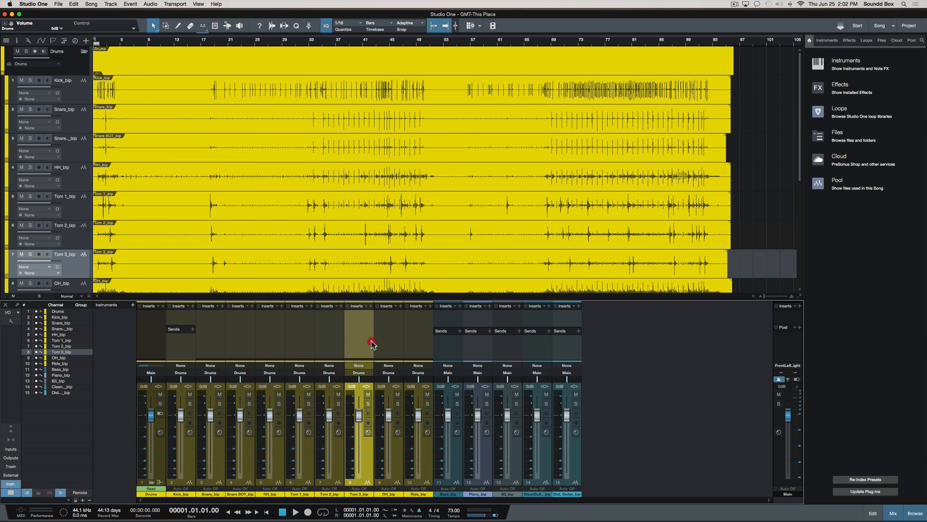
left_click(394, 342)
left_click(418, 346)
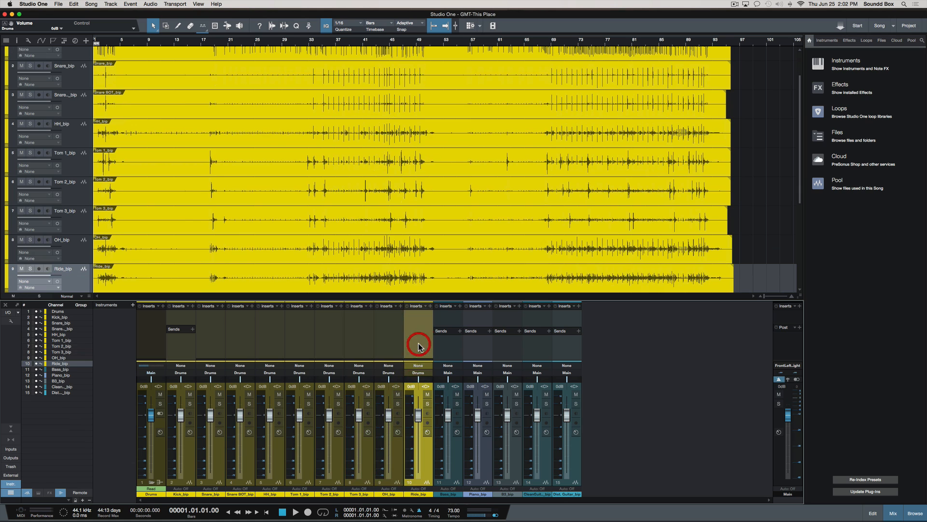
Step: Go through the individual drum channels again from Kick to the toms, ending with the OH channel selected
left_click(187, 323)
left_click(215, 322)
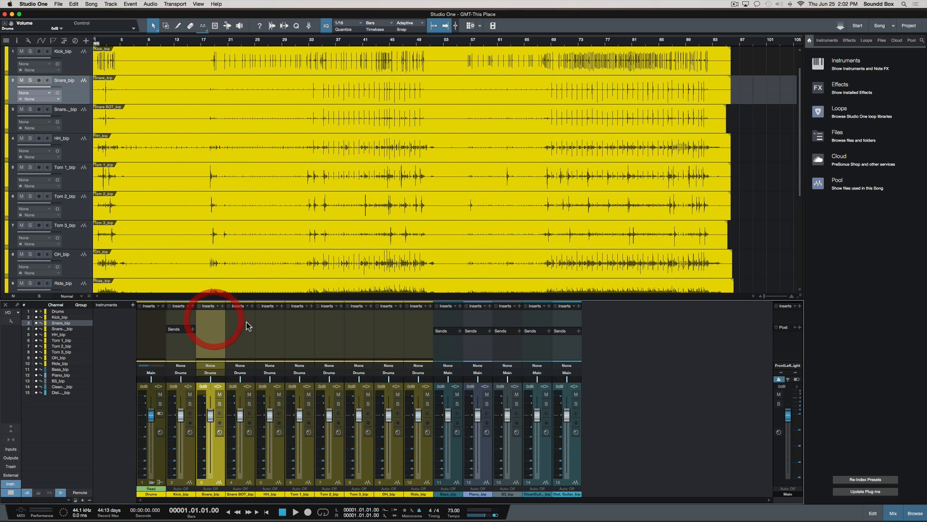
left_click(246, 322)
left_click(271, 327)
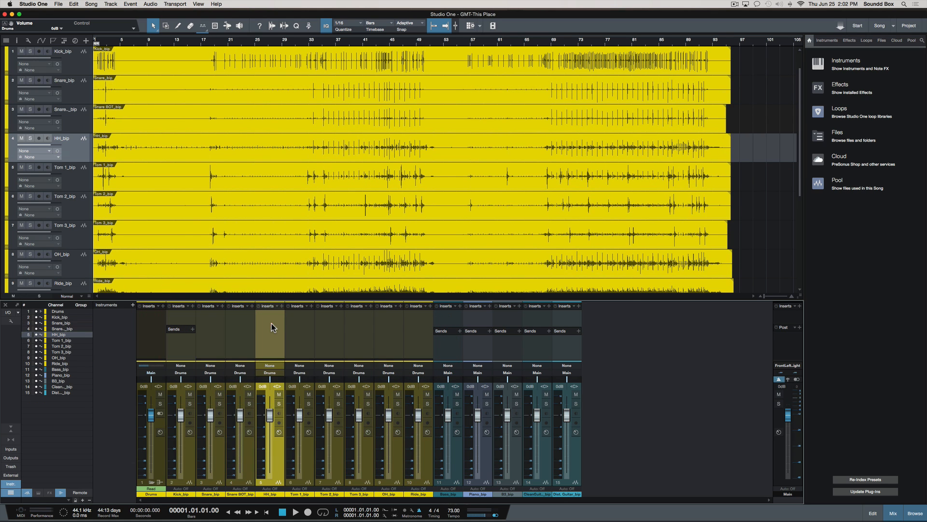
left_click(296, 321)
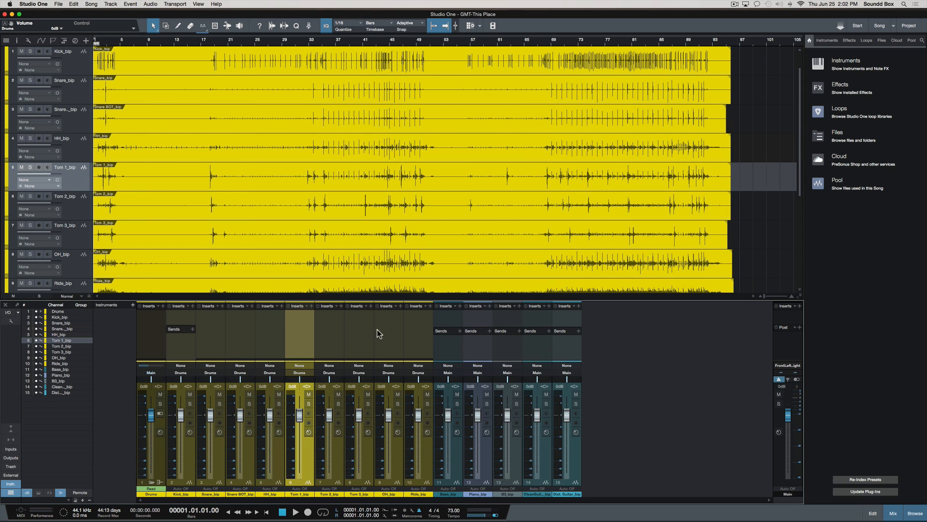
left_click(356, 324)
left_click(337, 321)
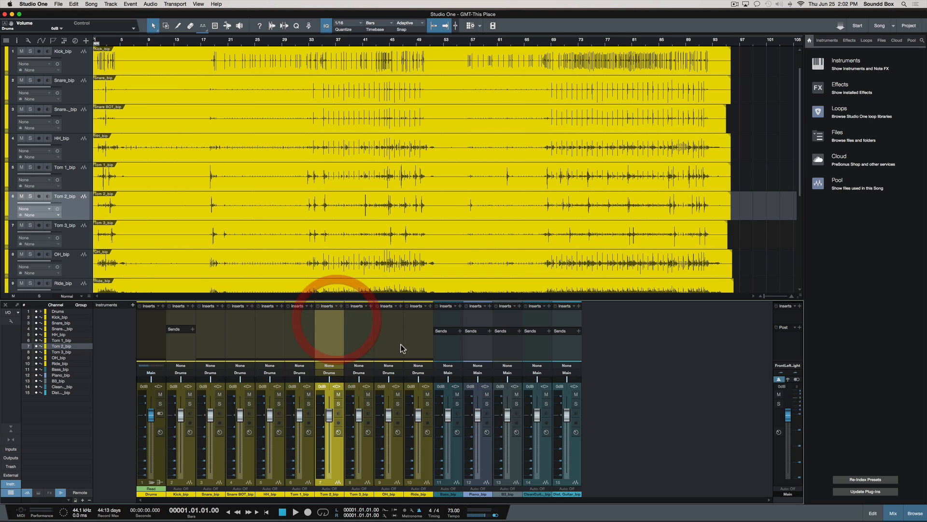
left_click(387, 334)
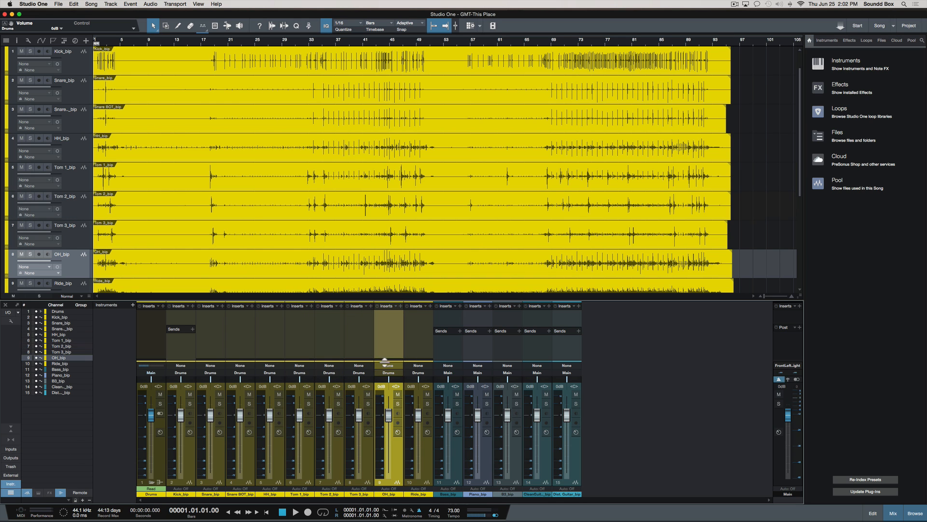
Step: Examine the whole track arrangement from the drums down to the guitars and select the Dist. Guitar track
scroll(374, 203, "down", 5)
scroll(376, 202, "up", 4)
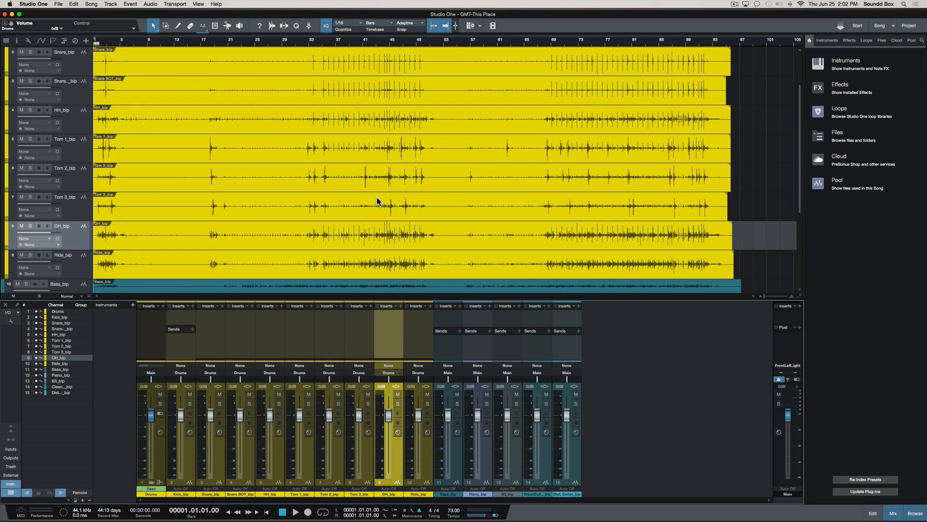
scroll(376, 201, "down", 3)
scroll(377, 197, "down", 3)
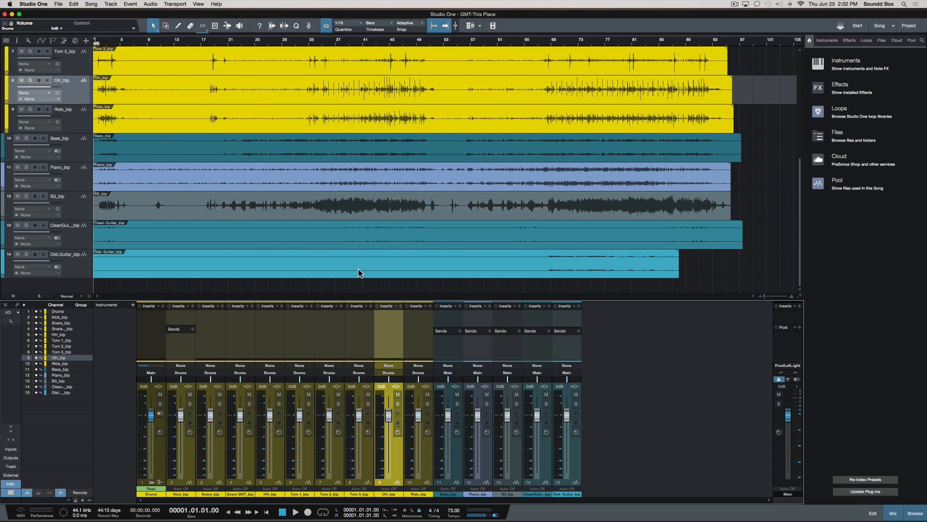
left_click(76, 277)
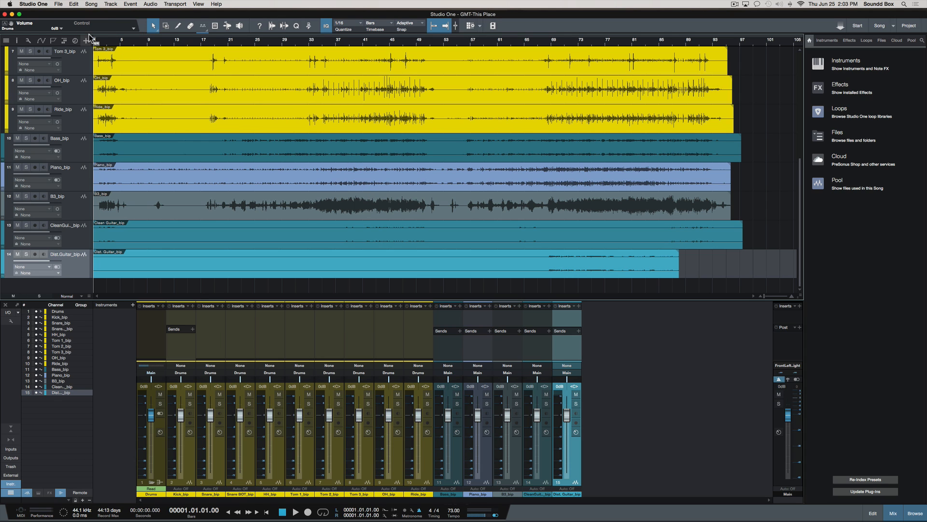
scroll(186, 123, "up", 5)
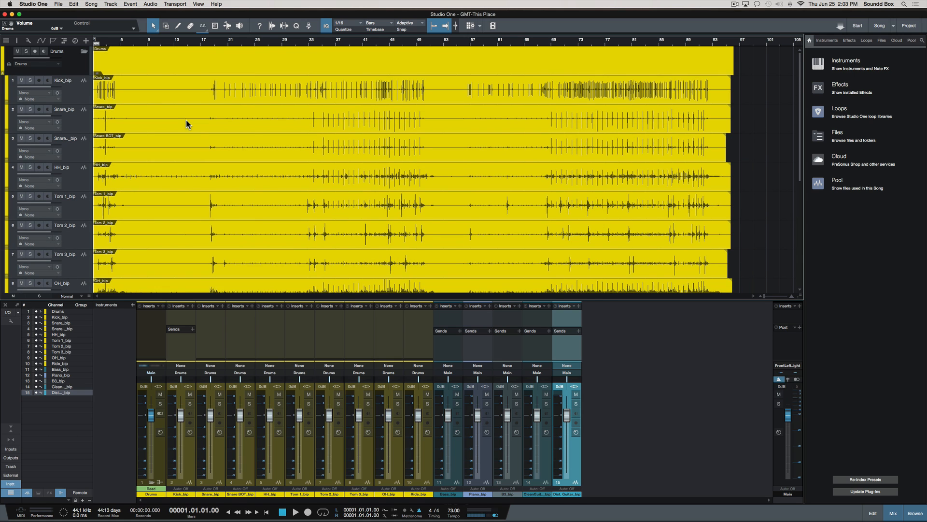
scroll(187, 124, "down", 5)
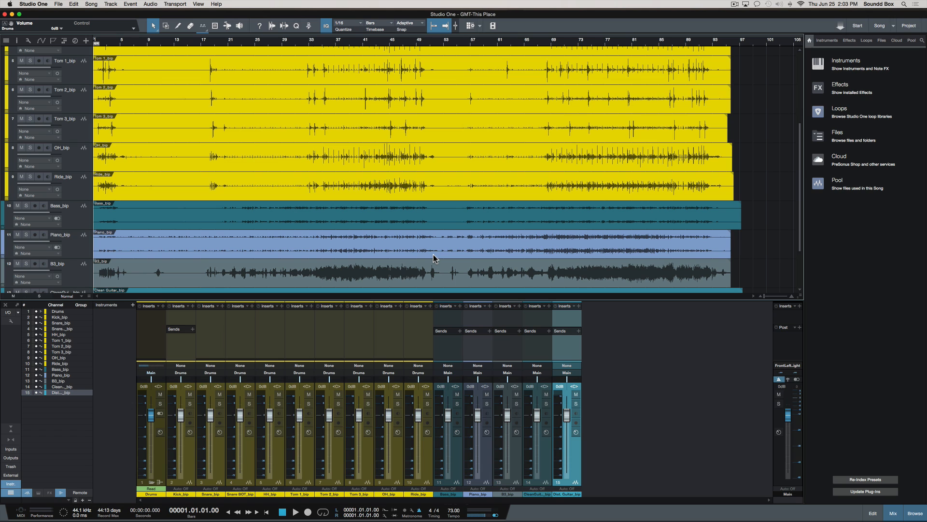
Step: Examine the track arrangement down to the guitars and back up to the Drums folder
scroll(437, 278, "down", 3)
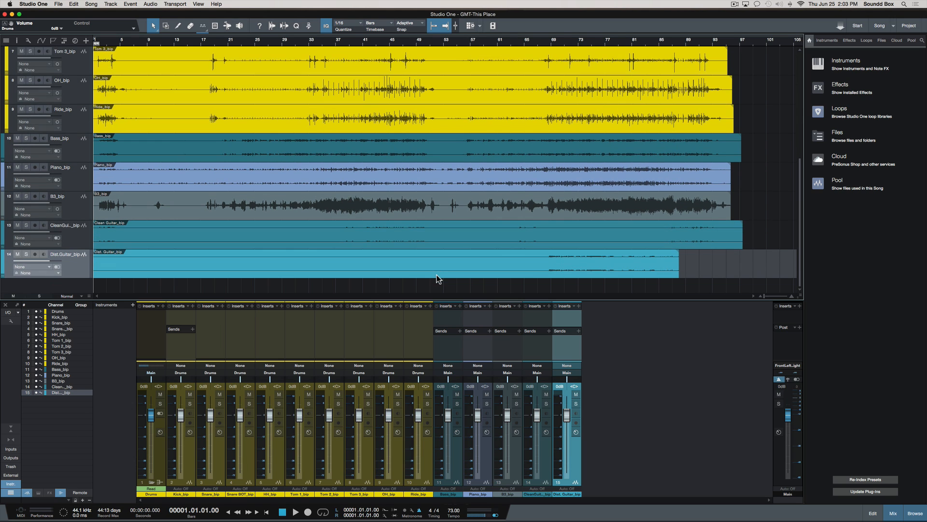
scroll(437, 278, "up", 1)
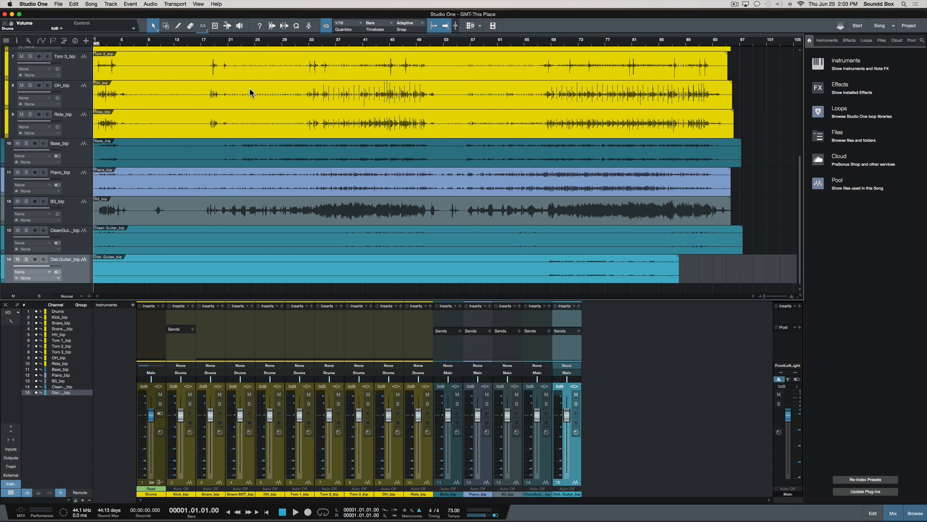
scroll(250, 92, "up", 6)
scroll(250, 92, "down", 4)
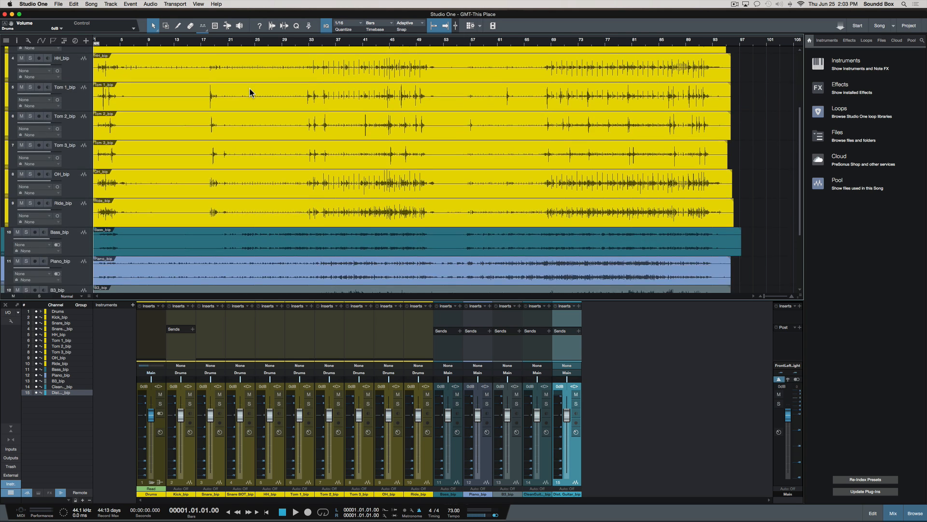
scroll(250, 92, "down", 2)
scroll(250, 92, "up", 7)
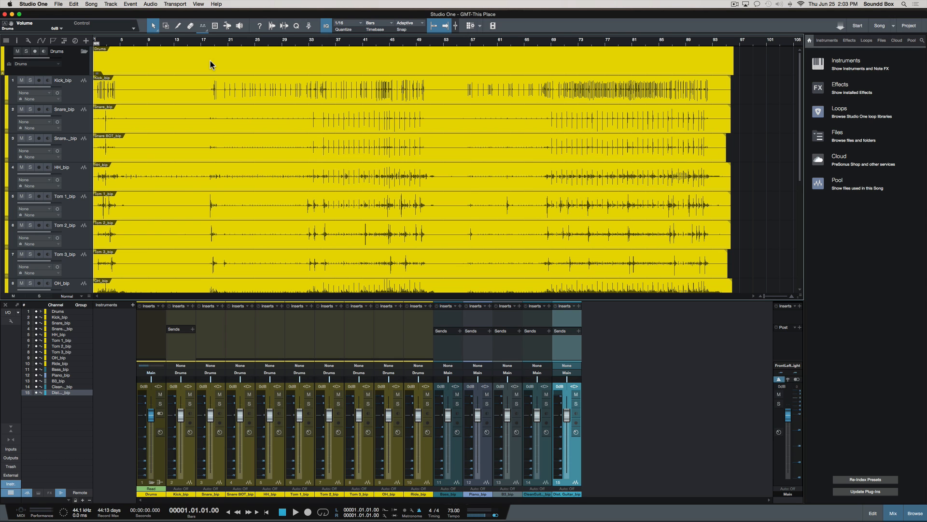
scroll(210, 64, "down", 6)
scroll(210, 64, "up", 5)
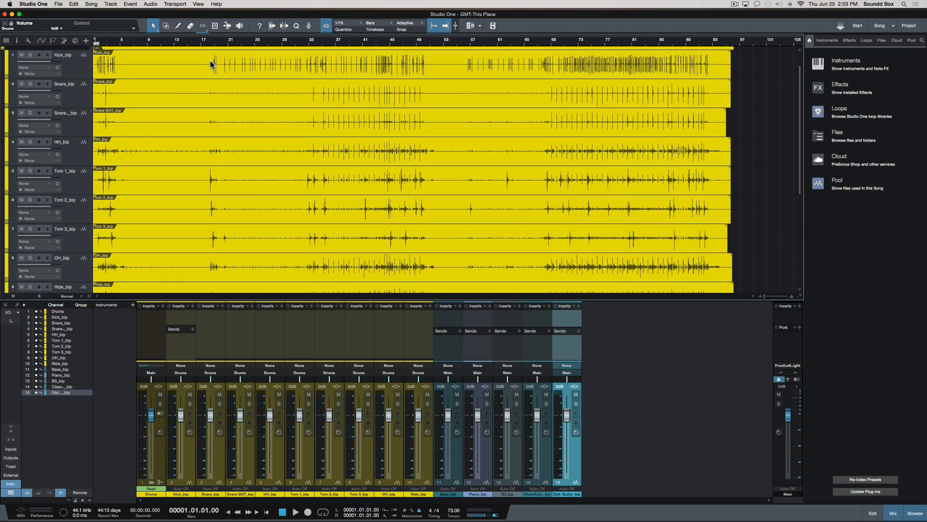
scroll(210, 65, "up", 1)
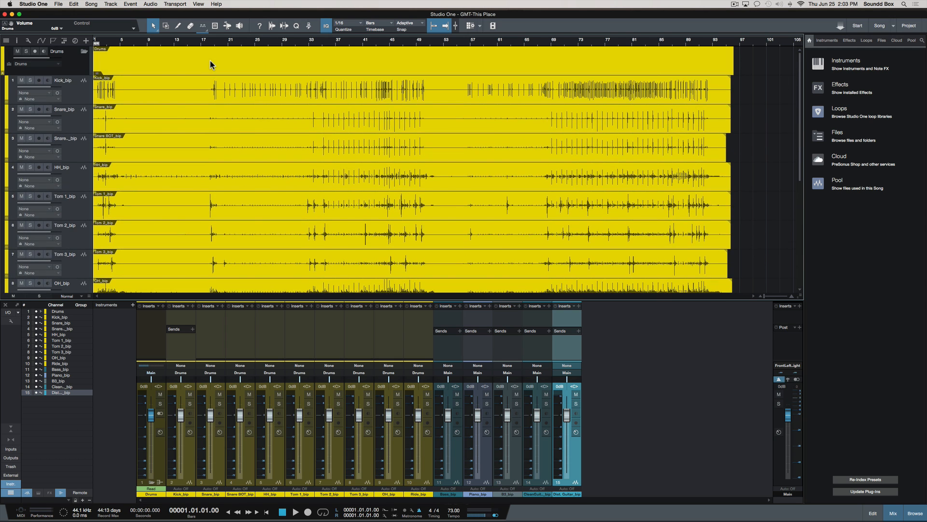
Step: Select the Kick track and the Snare track one after the other in the arrangement
left_click(80, 93)
left_click(78, 125)
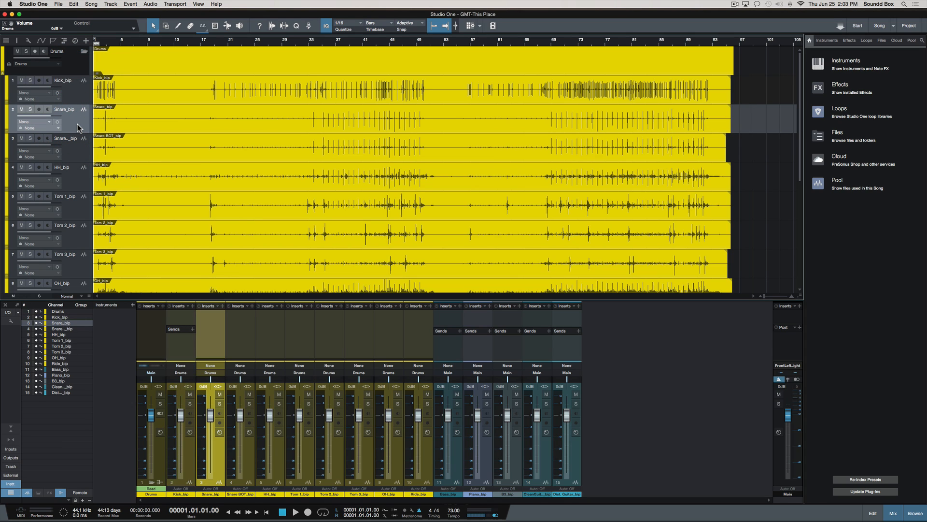